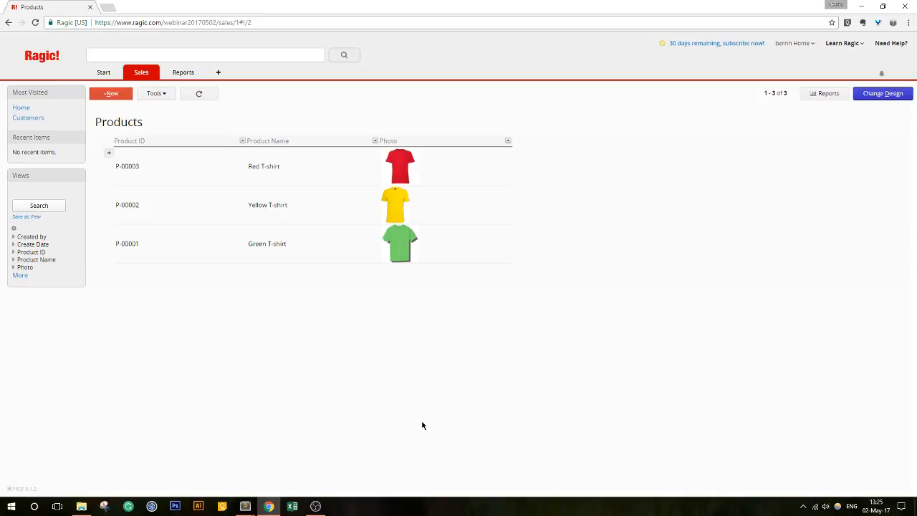
- Open the Red T-shirt record, return to the Products list, and switch the sheet into Design Mode
left_click(316, 507)
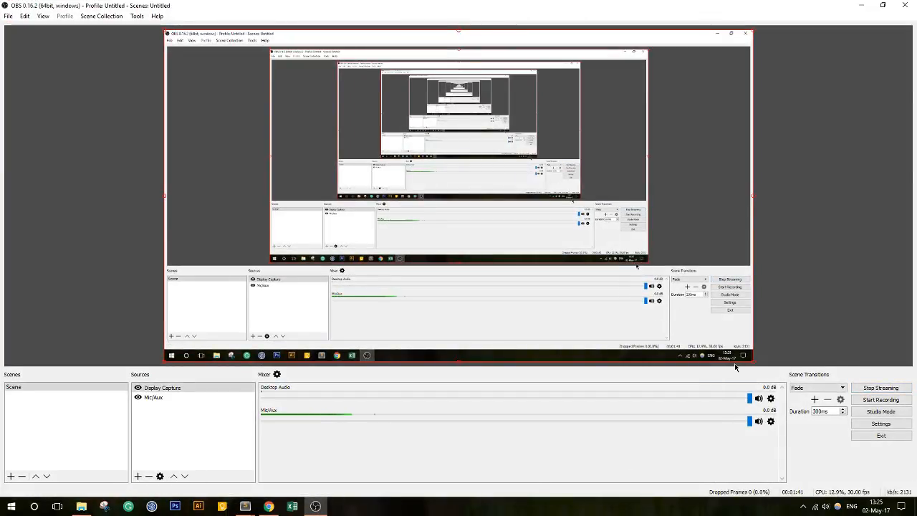
left_click(858, 7)
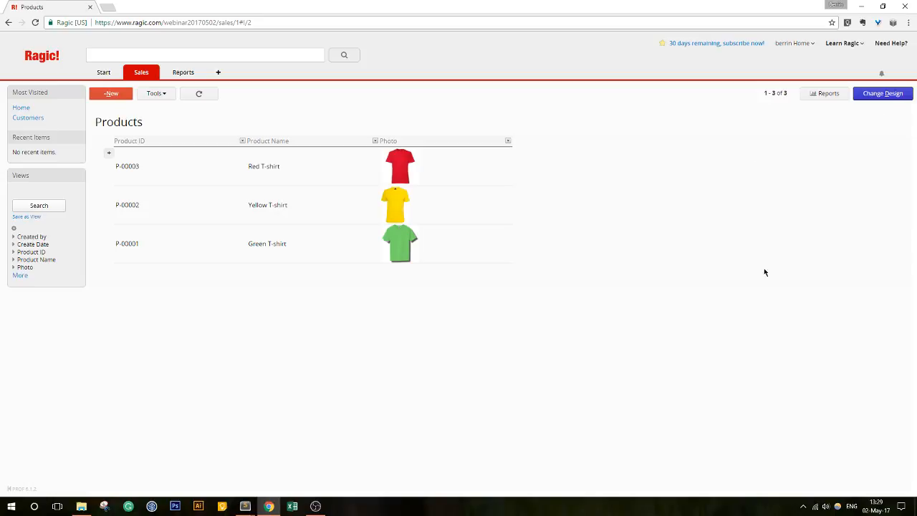
left_click(426, 166)
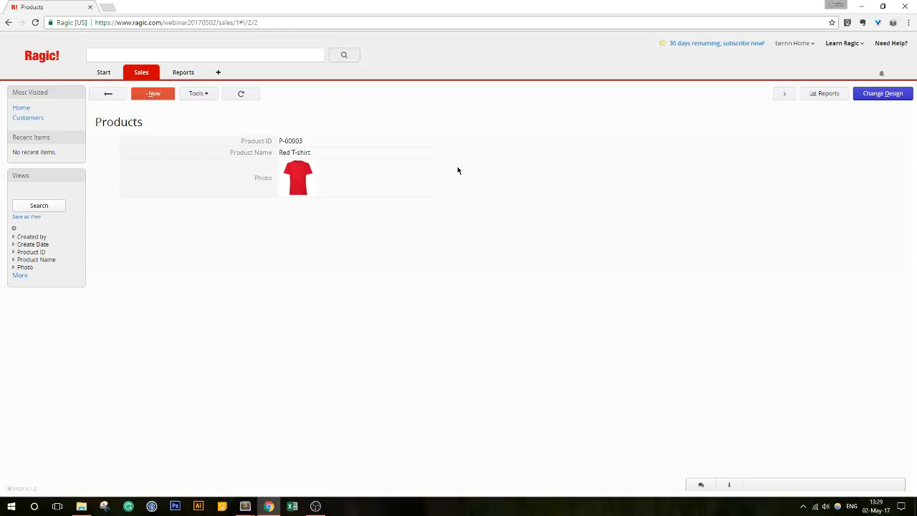
left_click(105, 95)
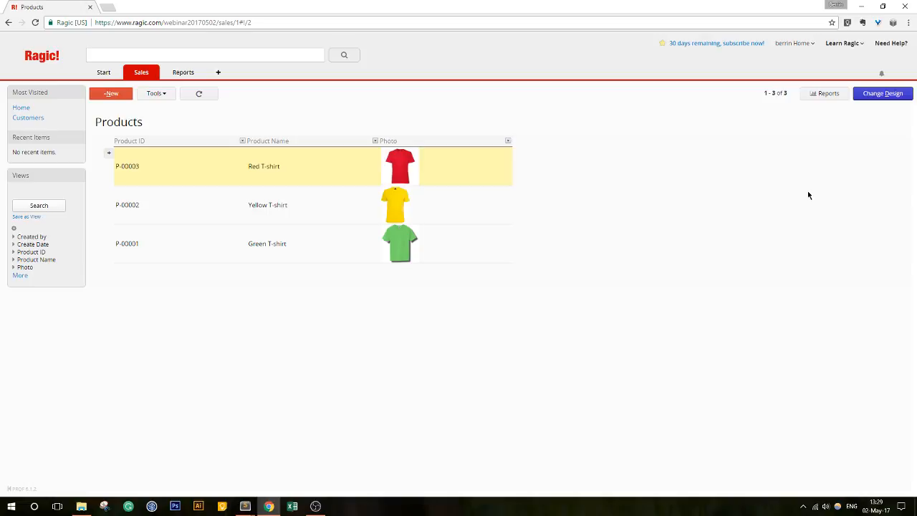
left_click(865, 94)
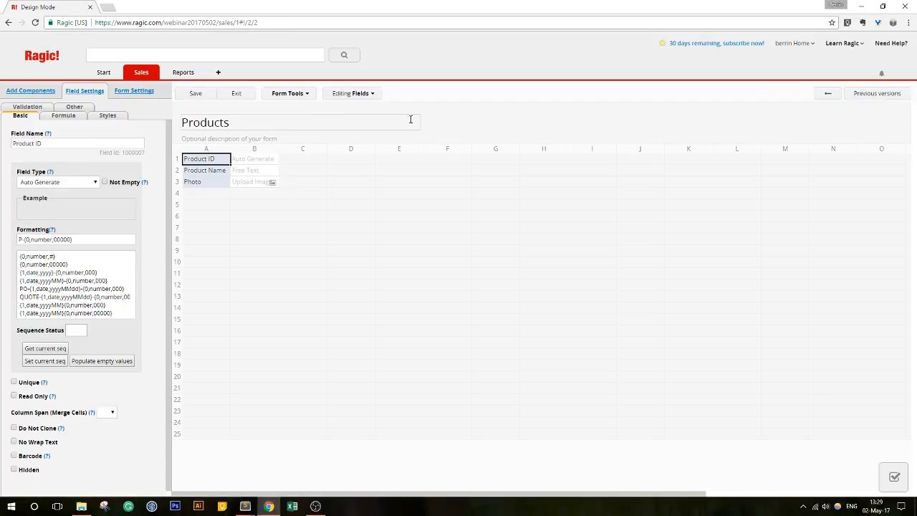
- Look through the form tools panel, then exit Design Mode back to the Red T-shirt record
left_click(281, 96)
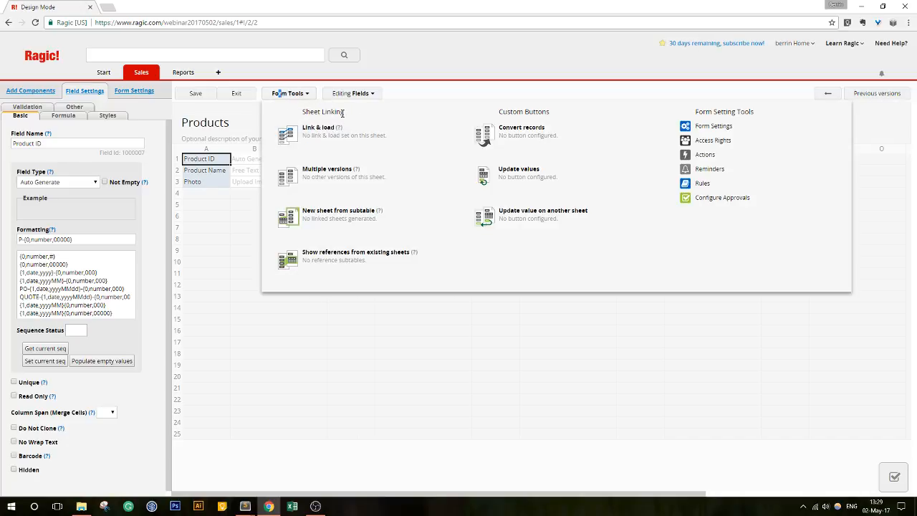
left_click(308, 96)
left_click(309, 98)
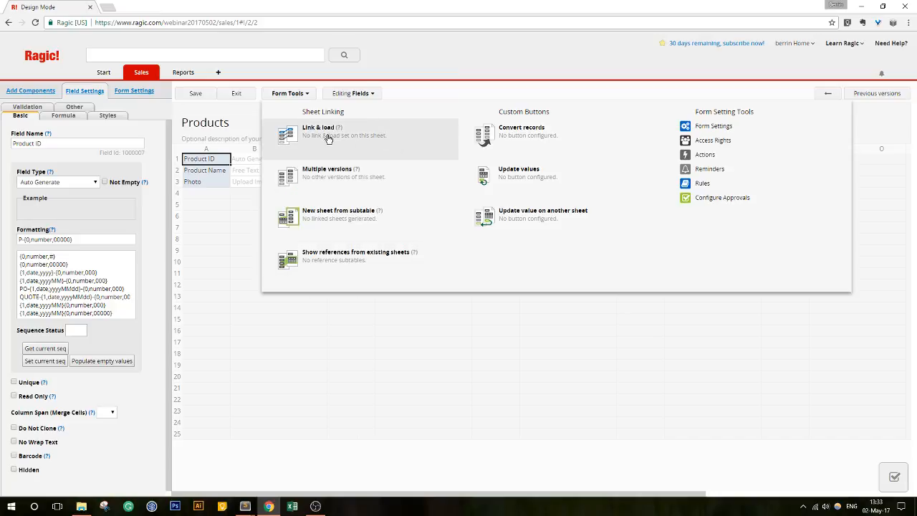
left_click(233, 94)
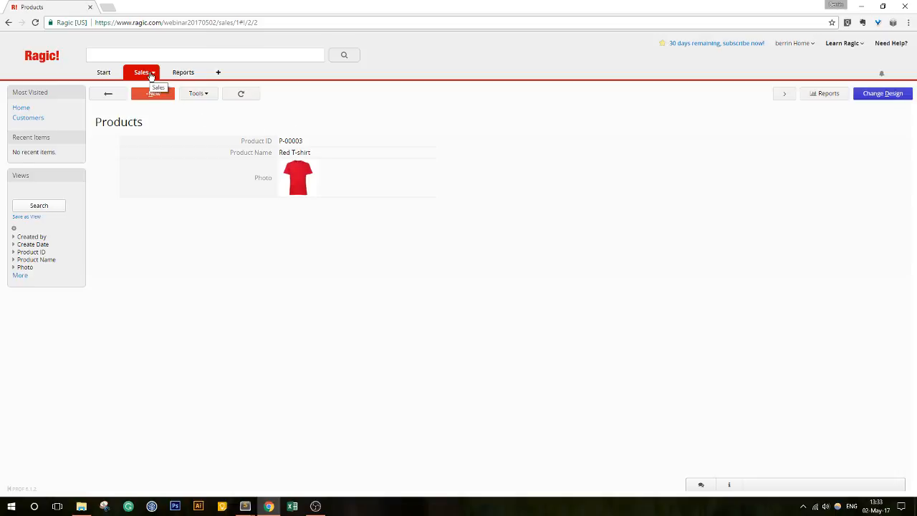
- Return to the Products list and switch to the Customers sheet under the Sales tab
left_click(121, 99)
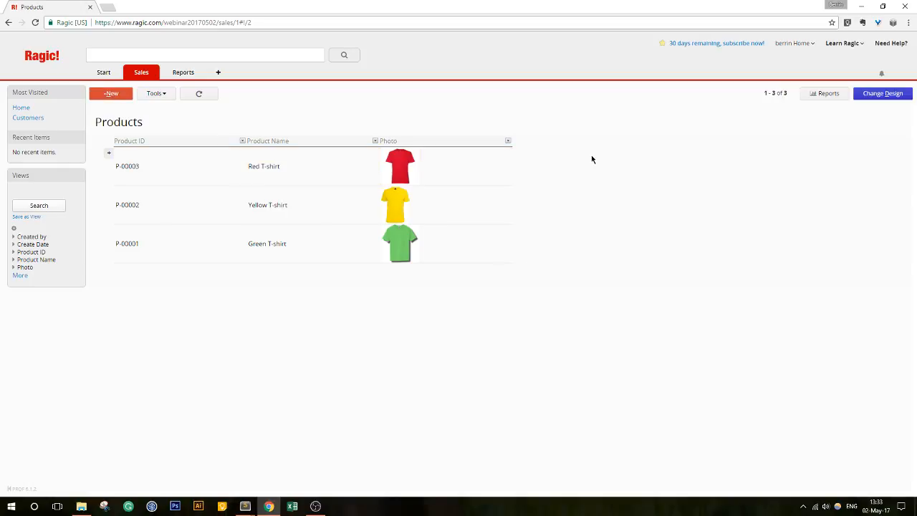
mouse_move(135, 76)
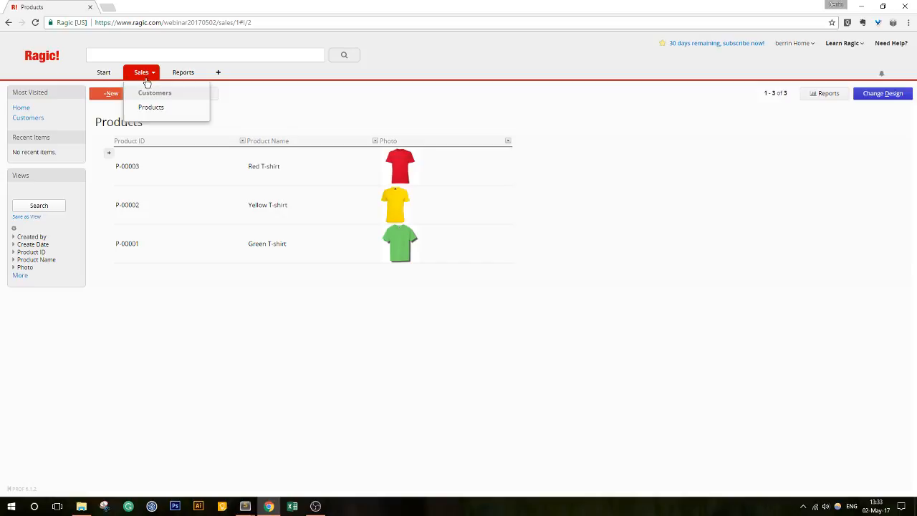
left_click(151, 94)
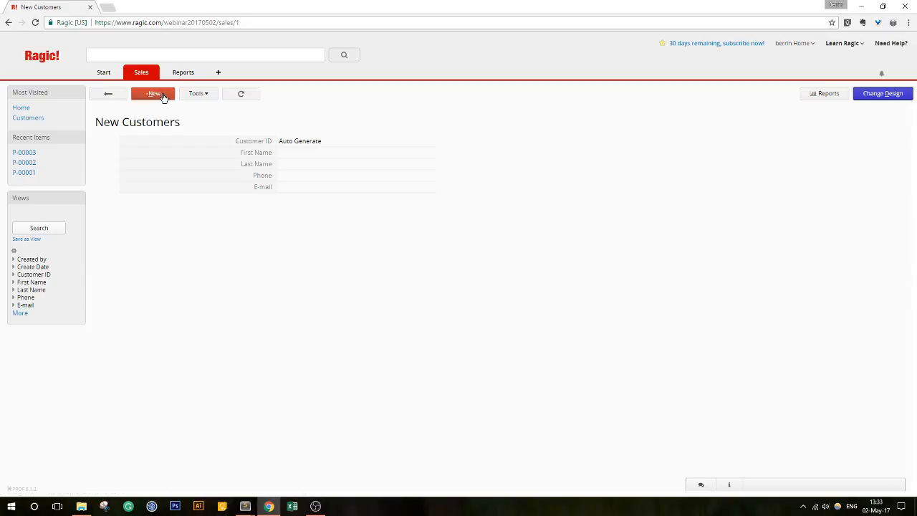
- Start a new customer entry and fill in the customer's first and last name
left_click(115, 93)
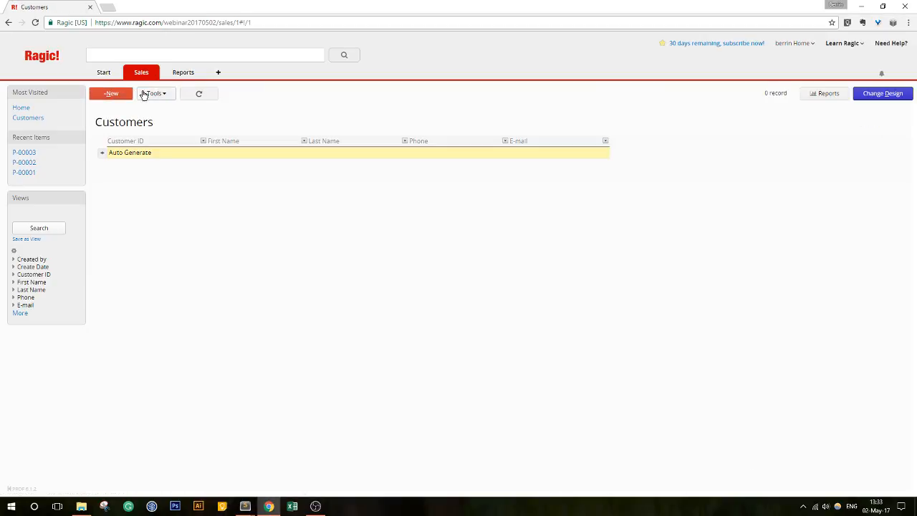
left_click(194, 151)
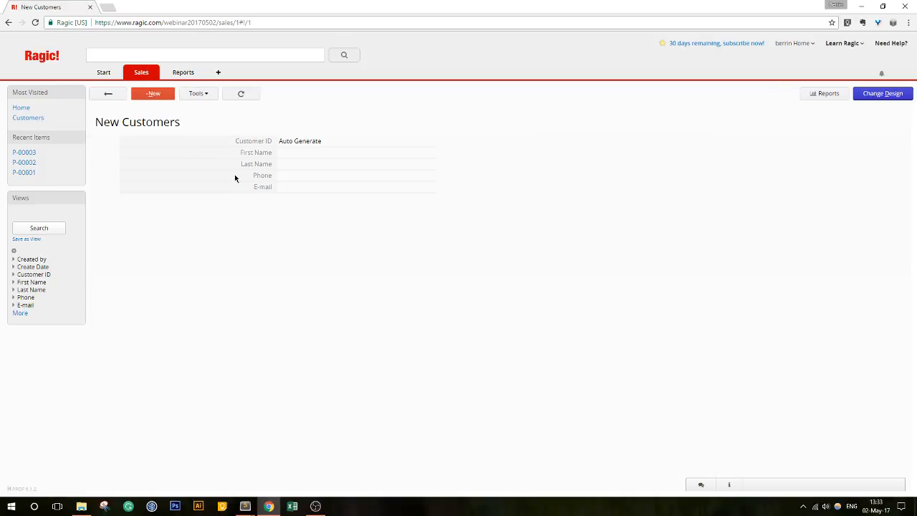
left_click(302, 154)
left_click(303, 154)
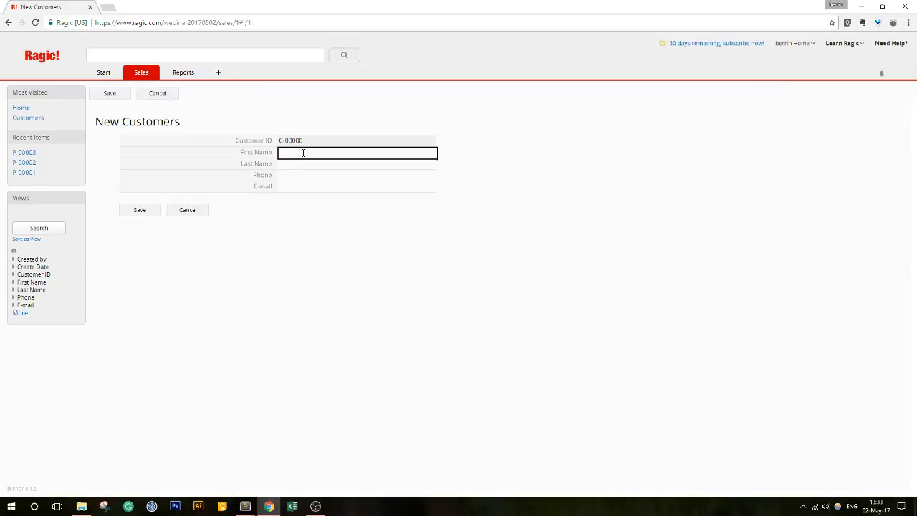
key("Tab")
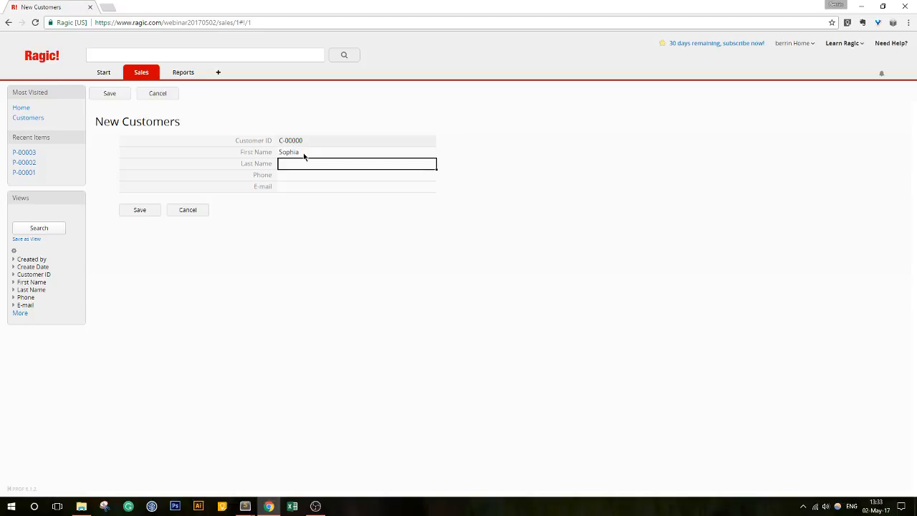
type("Hampton")
- Enter the customer's phone and e-mail, save the record, and return to the Customers list
key("Tab")
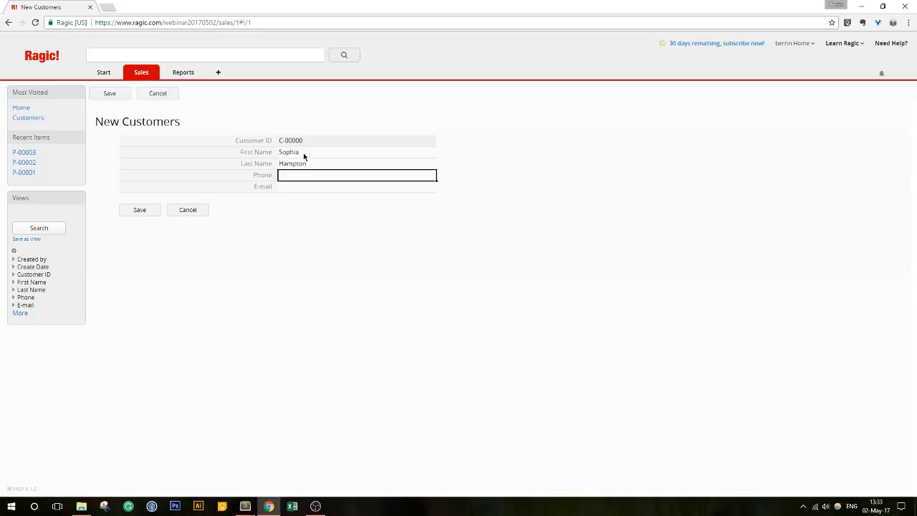
type("0")
key("Tab")
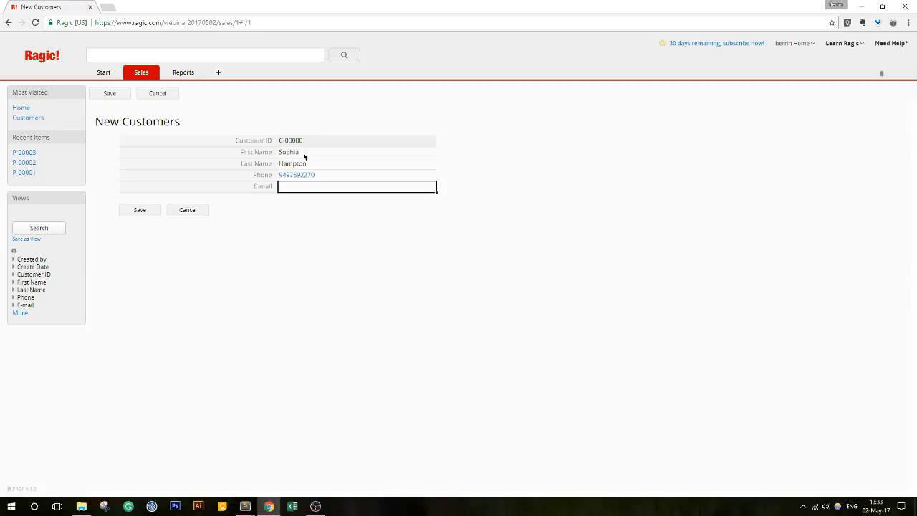
left_click(152, 212)
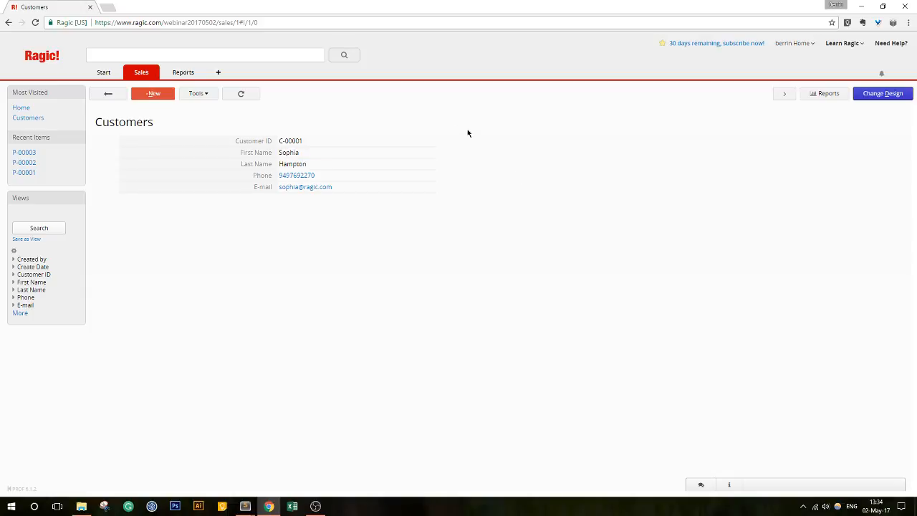
left_click(111, 94)
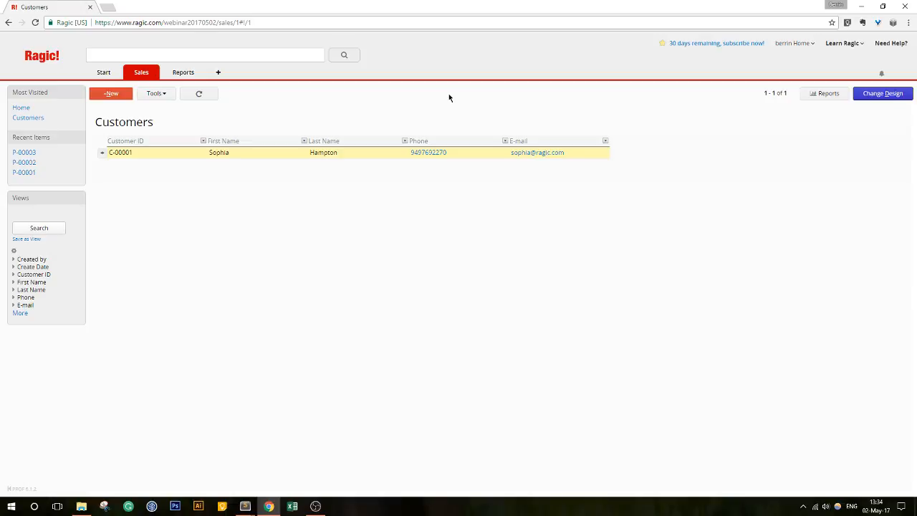
- Go to the Products sheet and open the Red T-shirt record
left_click(153, 75)
mouse_move(132, 79)
left_click(143, 106)
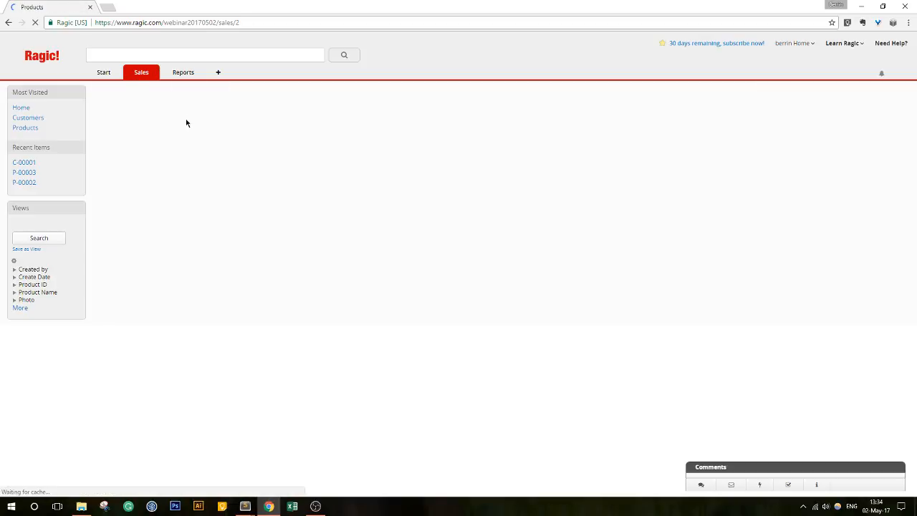
left_click(279, 159)
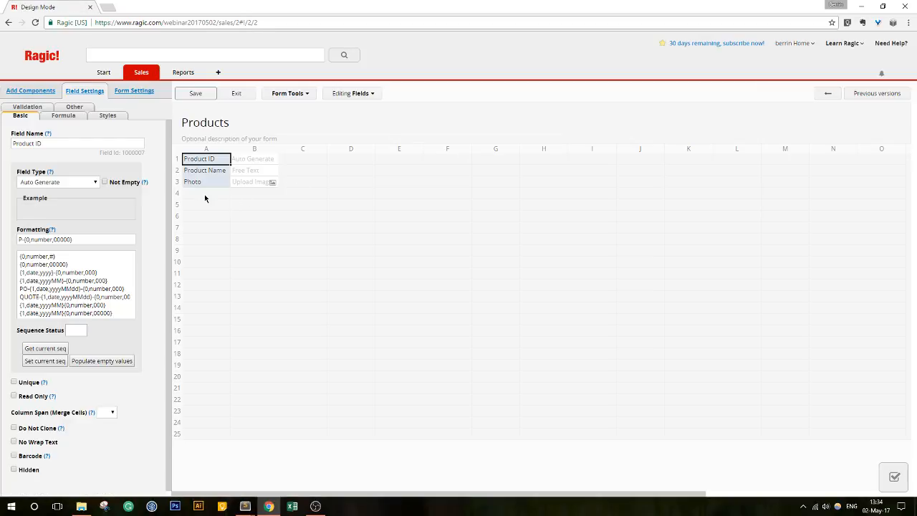
- Add a Price field in A4 with $#,###.## money format, then save and exit the design
left_click(205, 194)
type("Pr")
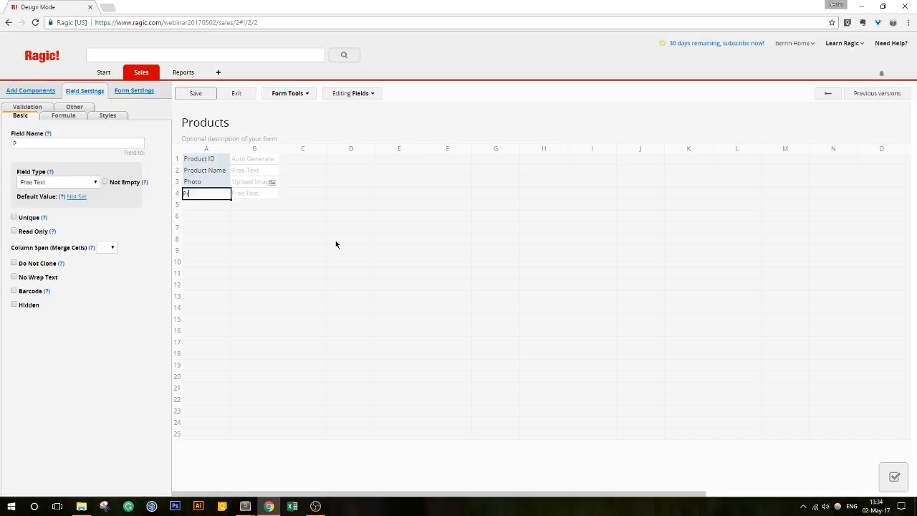
type("ice")
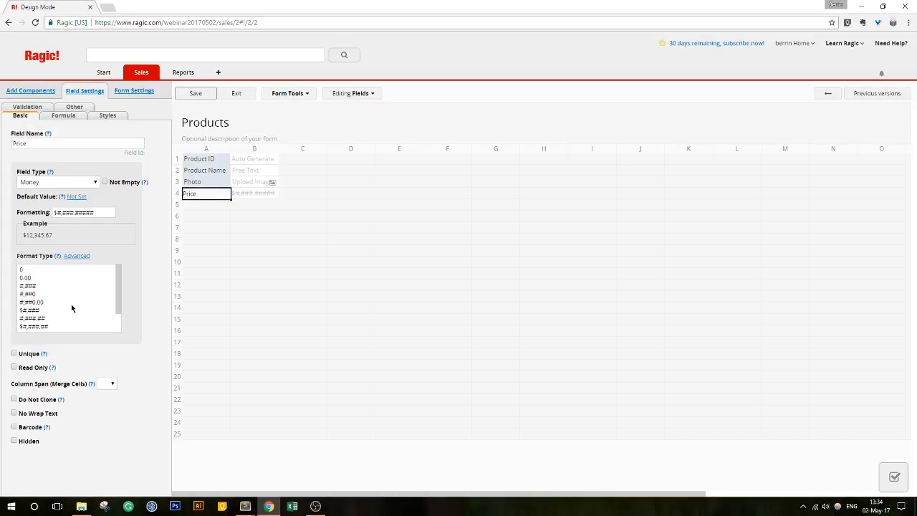
scroll(61, 315, "down", 3)
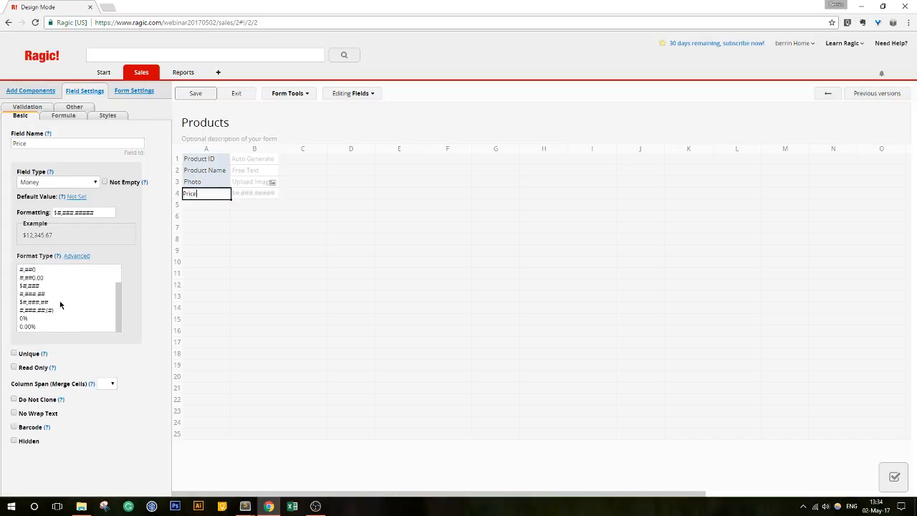
left_click(60, 303)
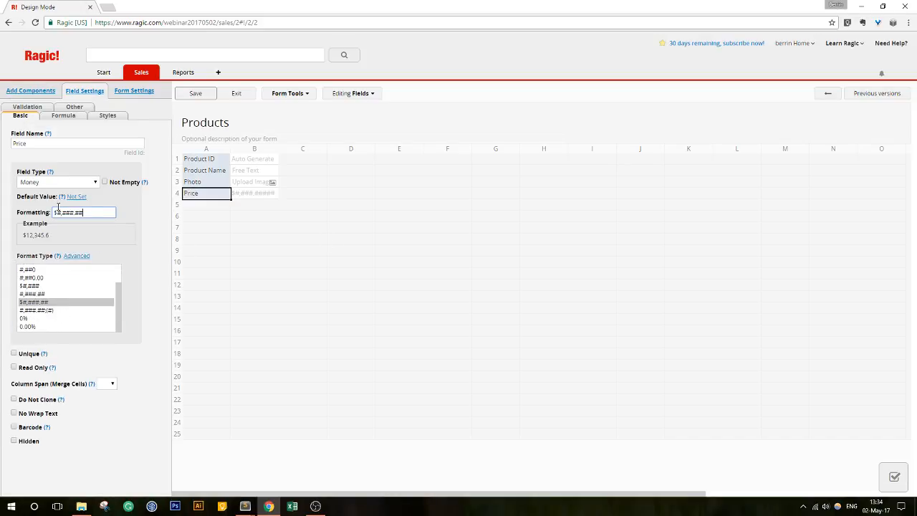
left_click(198, 95)
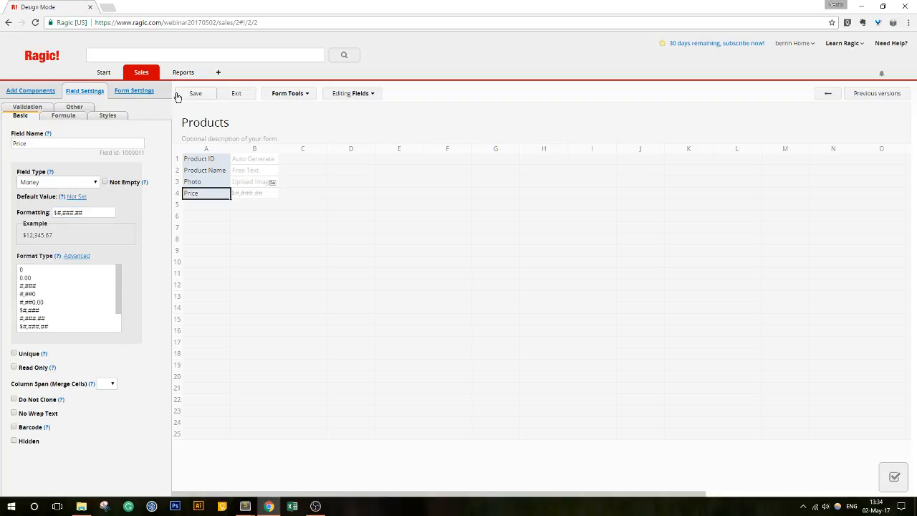
left_click(235, 94)
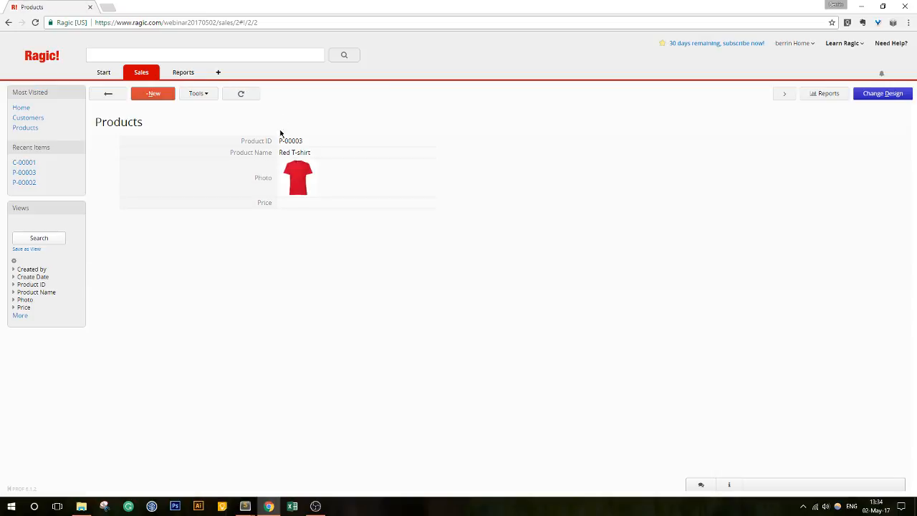
- Bulk-edit the product list, entering prices 12, 12 and 13.55, and save
left_click(105, 94)
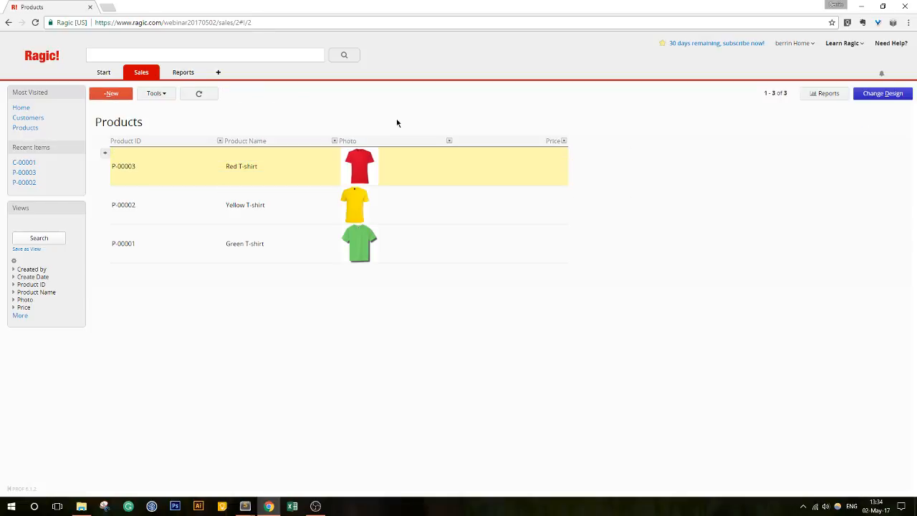
left_click(158, 94)
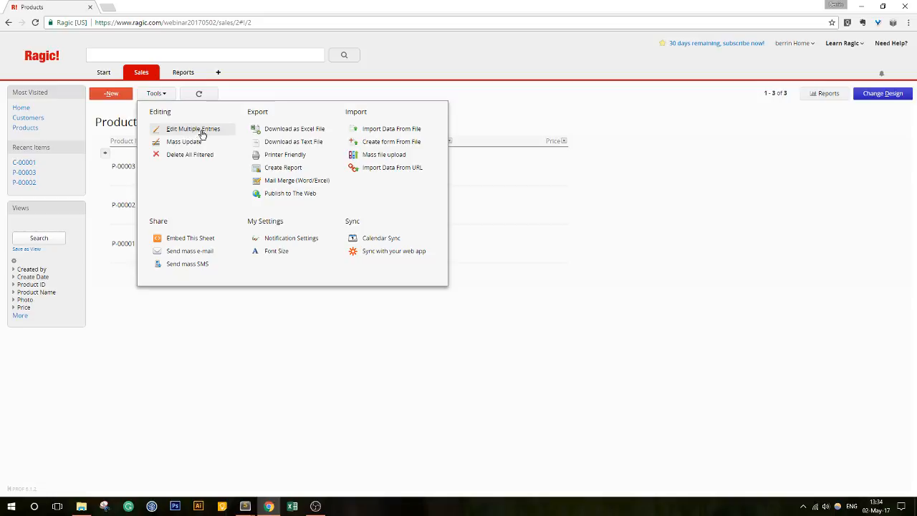
left_click(162, 95)
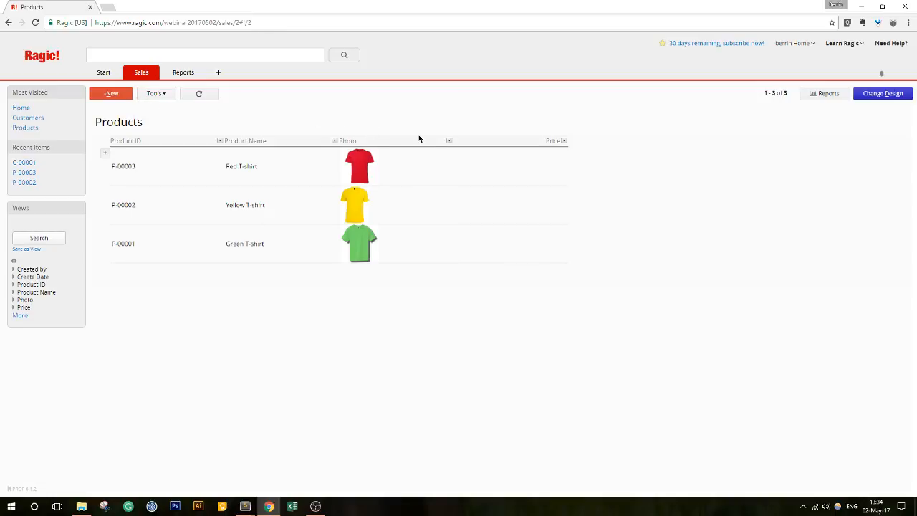
left_click(504, 153)
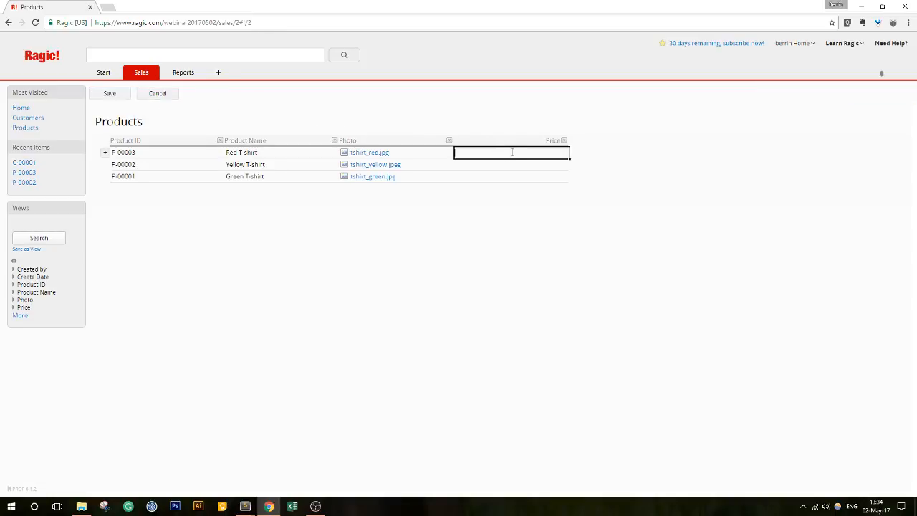
type("12")
key("Return")
type("12")
key("Return")
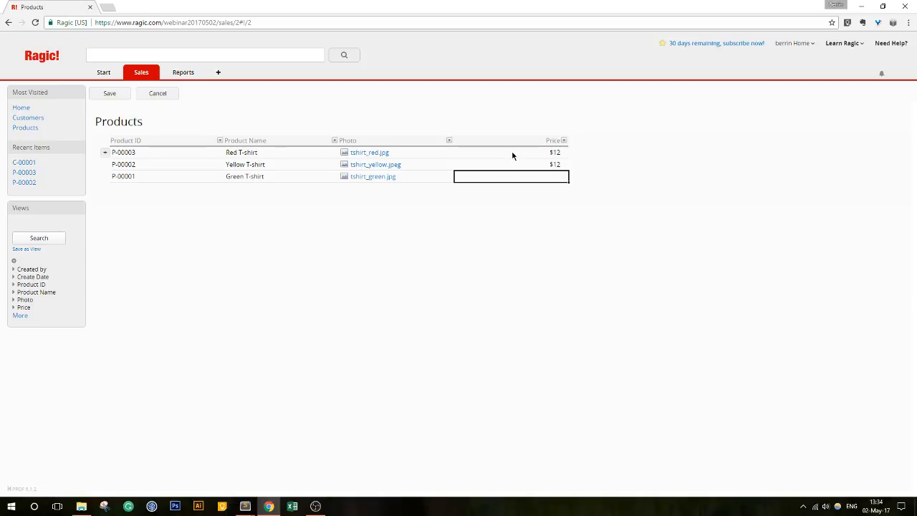
type("13.55")
left_click(109, 93)
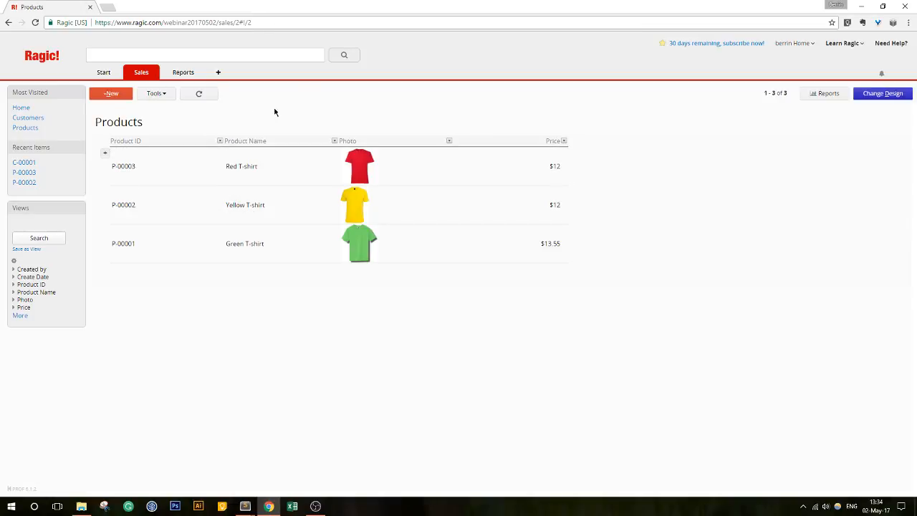
- Create a new sheet named 'Sales Orders' from the Sales tab's sheet options
left_click(153, 76)
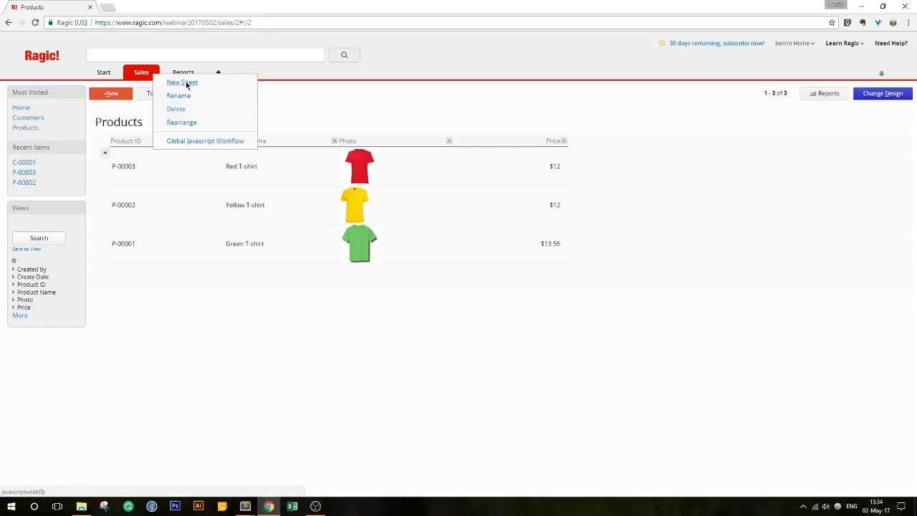
left_click(183, 82)
type("S")
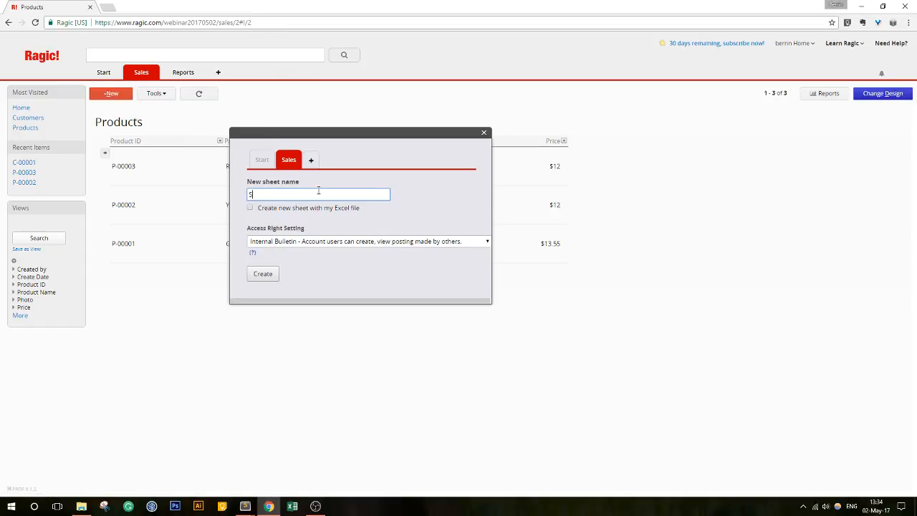
type("ales Orders")
left_click(263, 275)
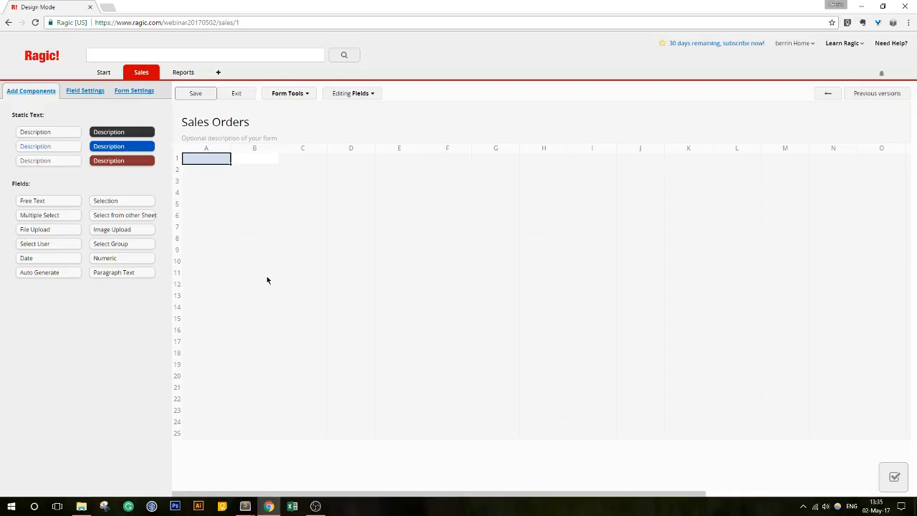
- Name the A1 field 'Sales Order #' and open the list of sheets in the Sales tab
type("Sales Or")
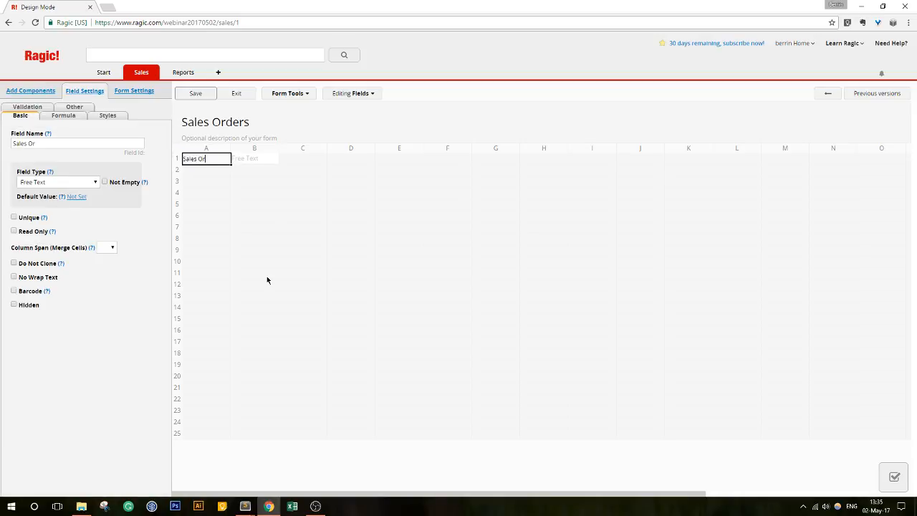
type("der #")
left_click(149, 74)
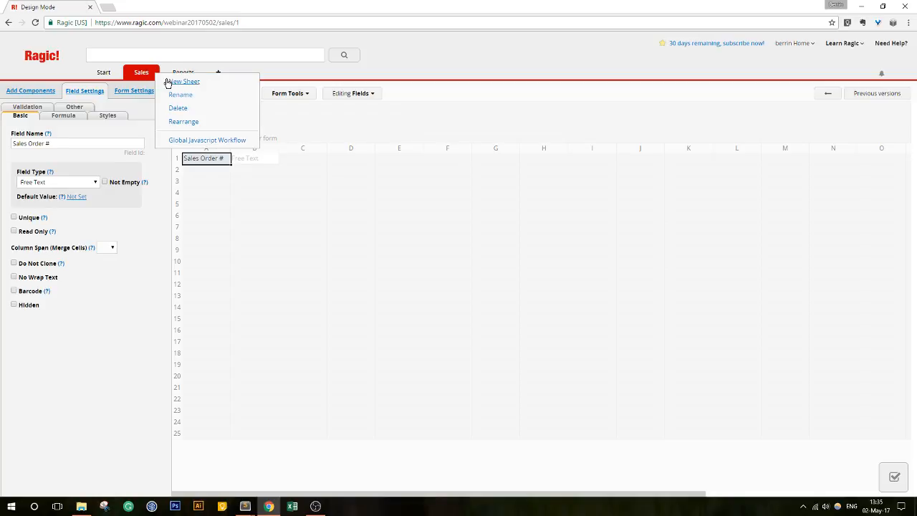
left_click(143, 74)
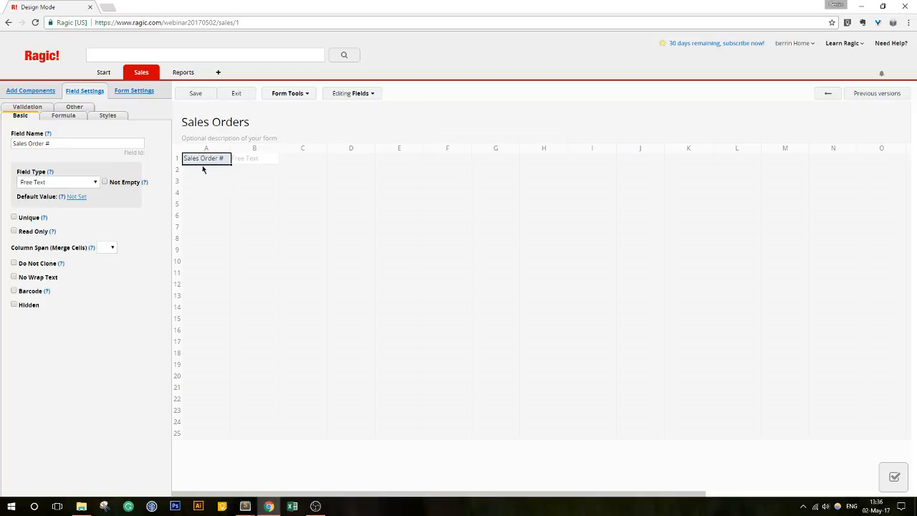
- Make Sales Order # Auto Generate, adapting the PO date pattern to SO-{1,date,yyyyMMdd}-{0,number,0000}
left_click(70, 184)
left_click(68, 284)
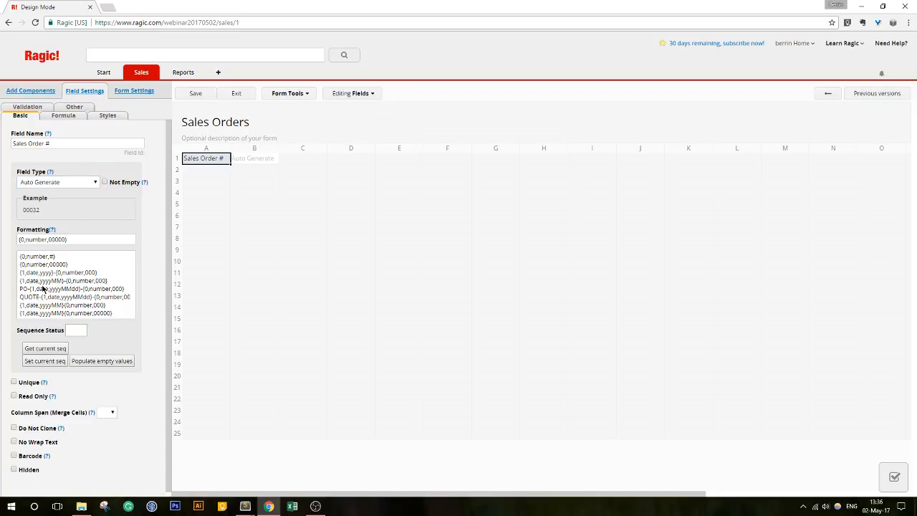
left_click(43, 289)
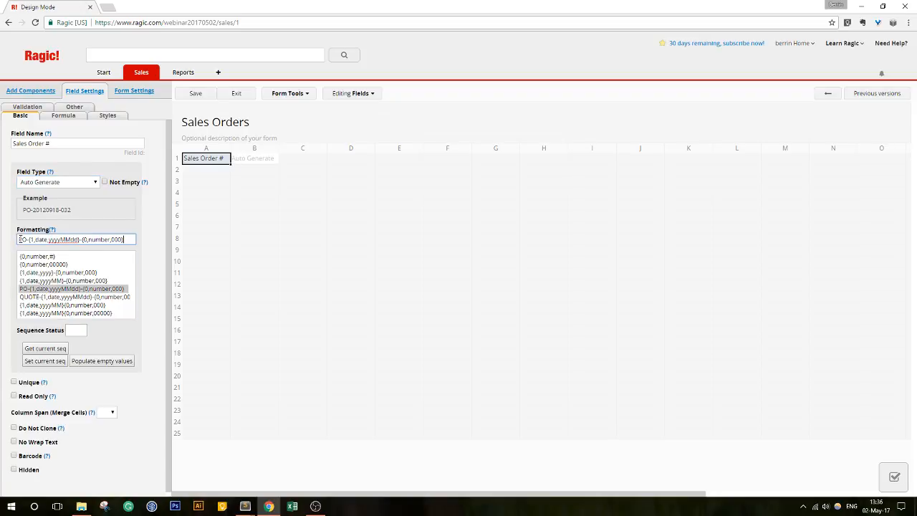
left_click_drag(23, 239, 17, 239)
type("S")
left_click_drag(17, 239, 26, 239)
left_click(28, 240)
left_click(113, 239)
type("0")
- Add a 'Sales Order Date' field in A2 defaulting to creation date, widen columns, and save
left_click(211, 175)
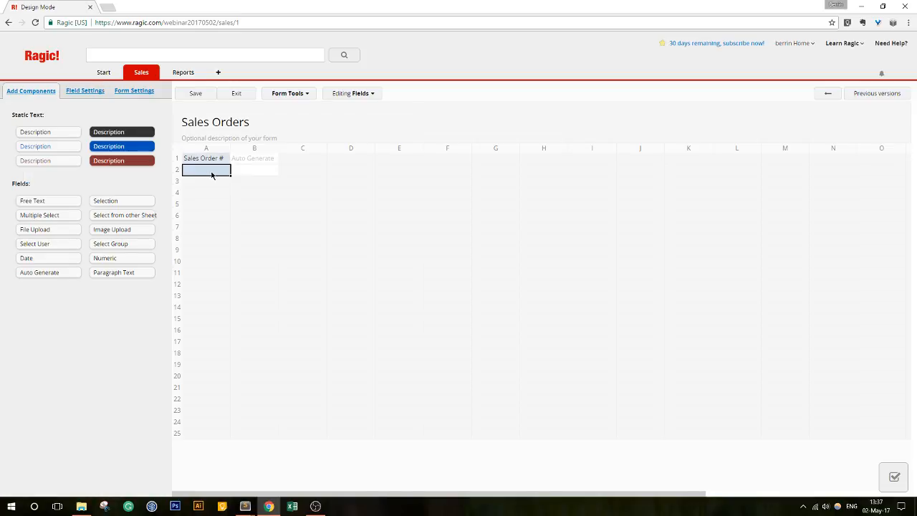
type("Sales O")
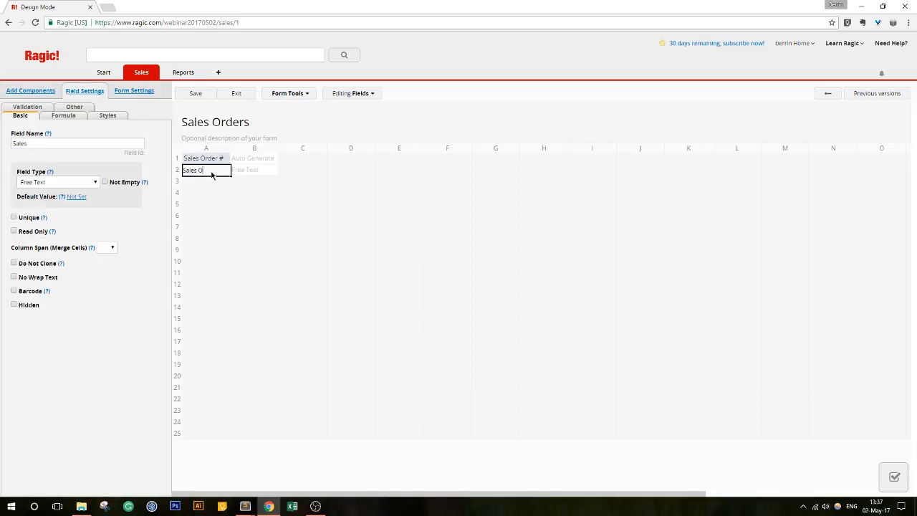
type("rder Date")
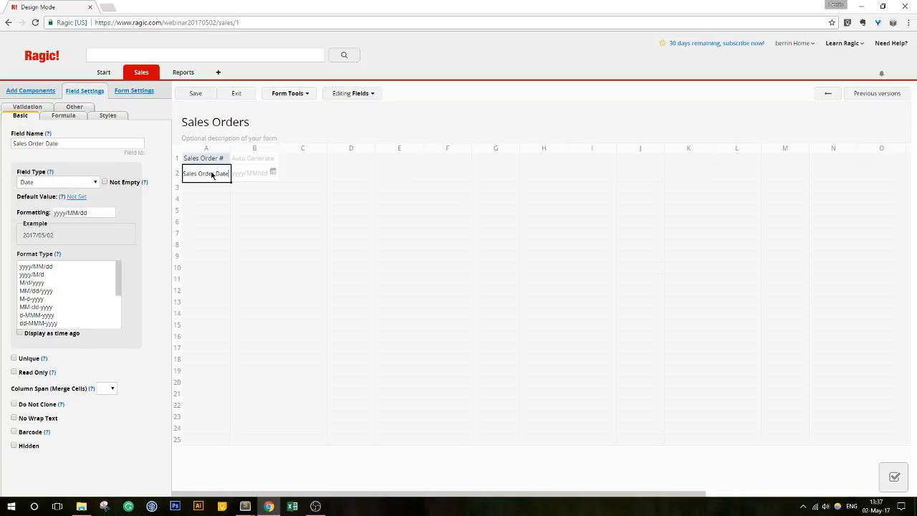
left_click_drag(231, 144, 308, 145)
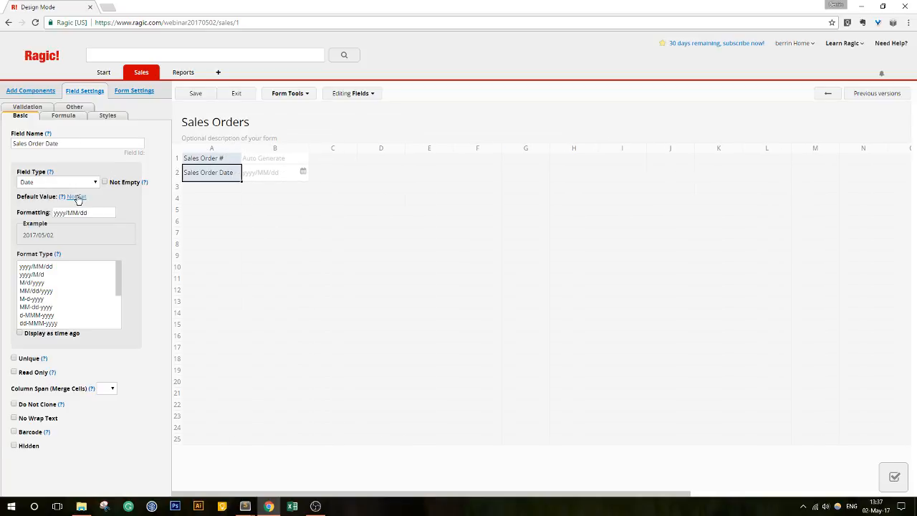
left_click(76, 195)
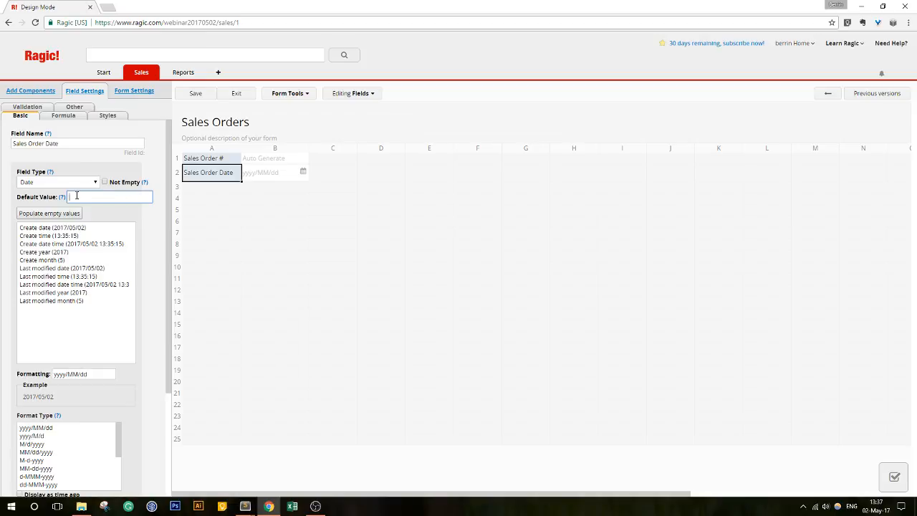
left_click(78, 229)
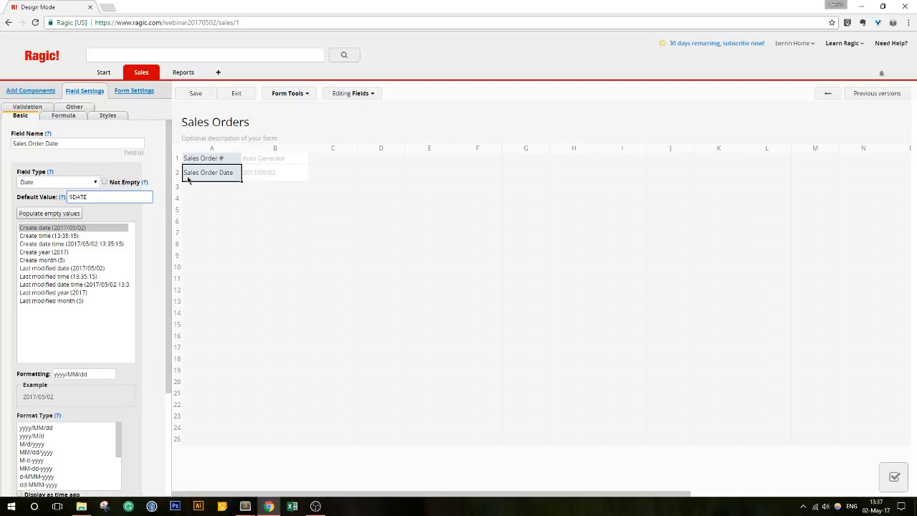
left_click_drag(242, 148, 249, 148)
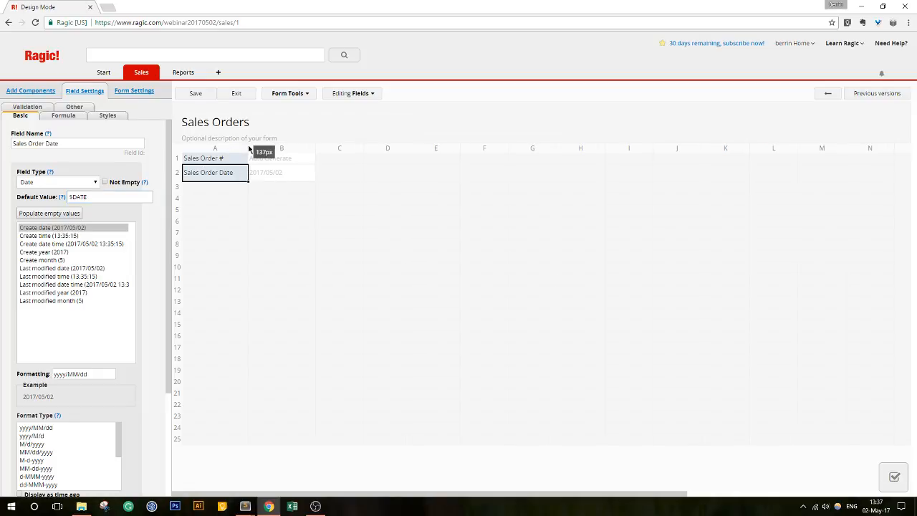
left_click(196, 99)
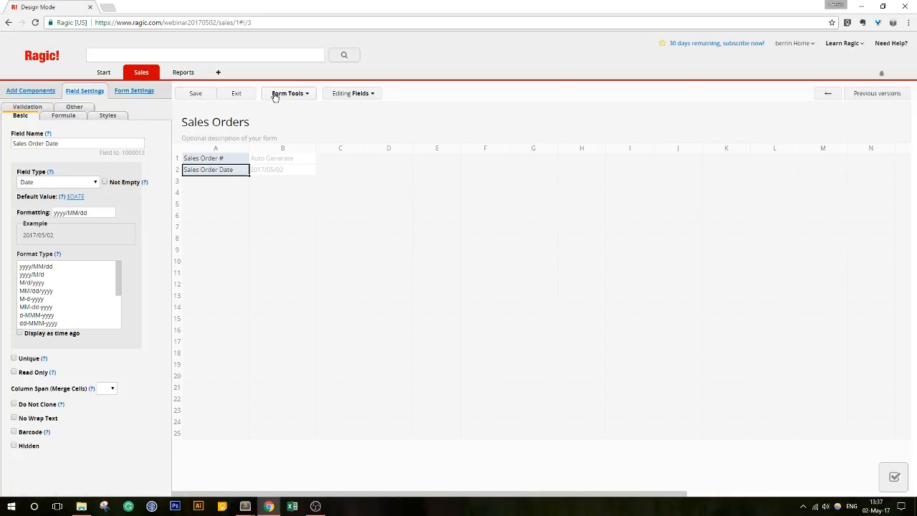
- Link the Sales Orders form to the Customers sheet through a Customer ID field
left_click(279, 96)
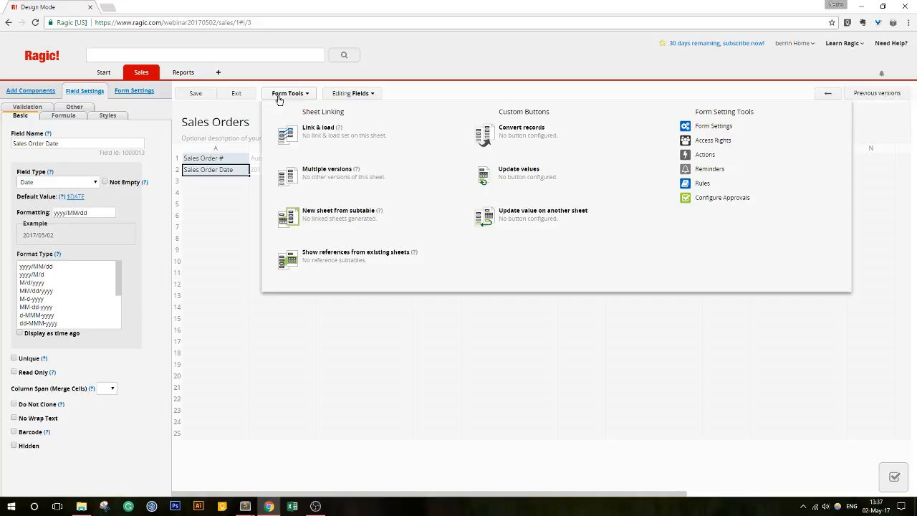
left_click(346, 146)
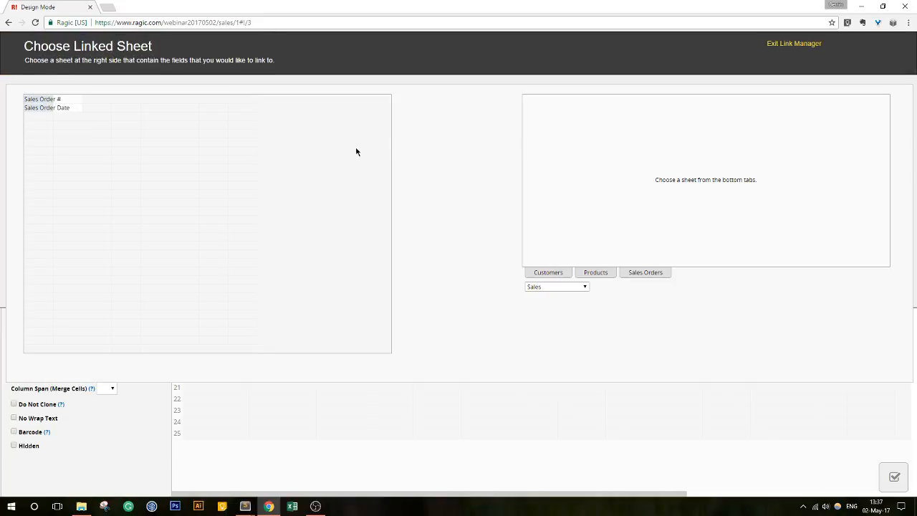
left_click(534, 273)
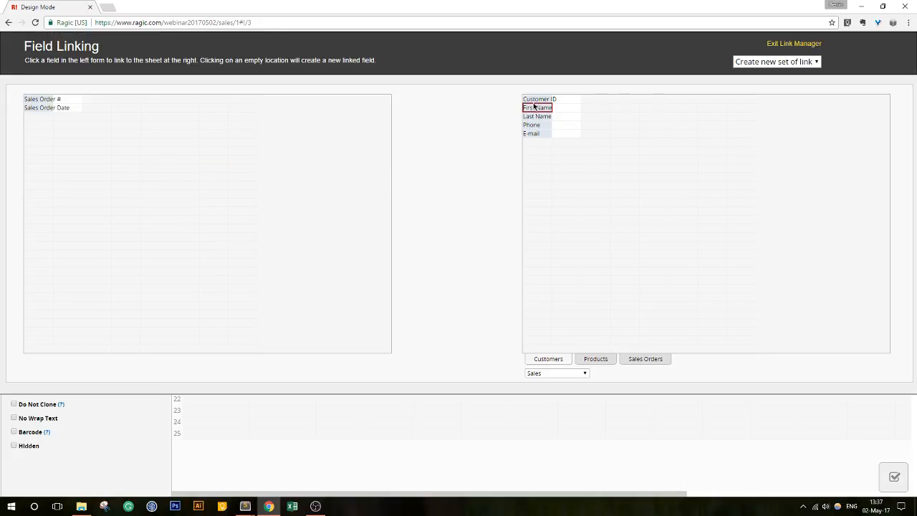
left_click(37, 124)
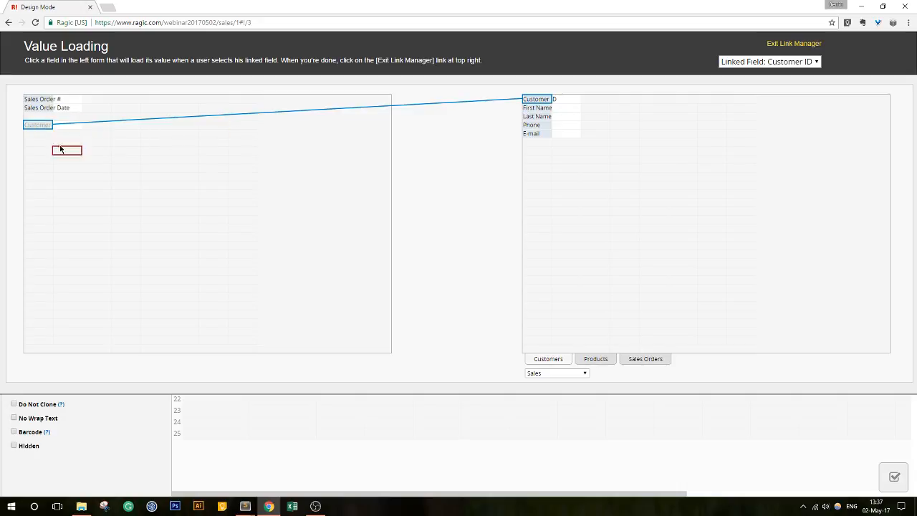
- Load First Name, Last Name, Phone and E-mail from Customers, then exit and save the design
left_click(536, 107)
left_click(33, 144)
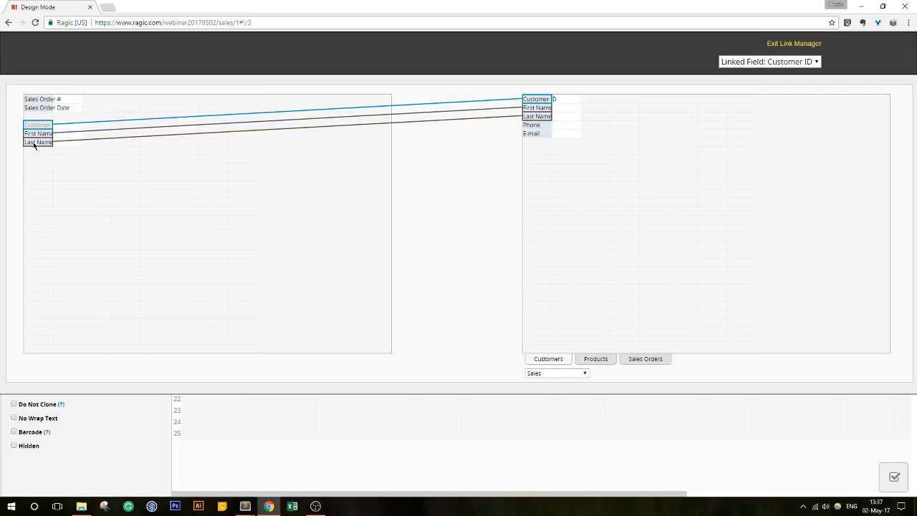
left_click(531, 126)
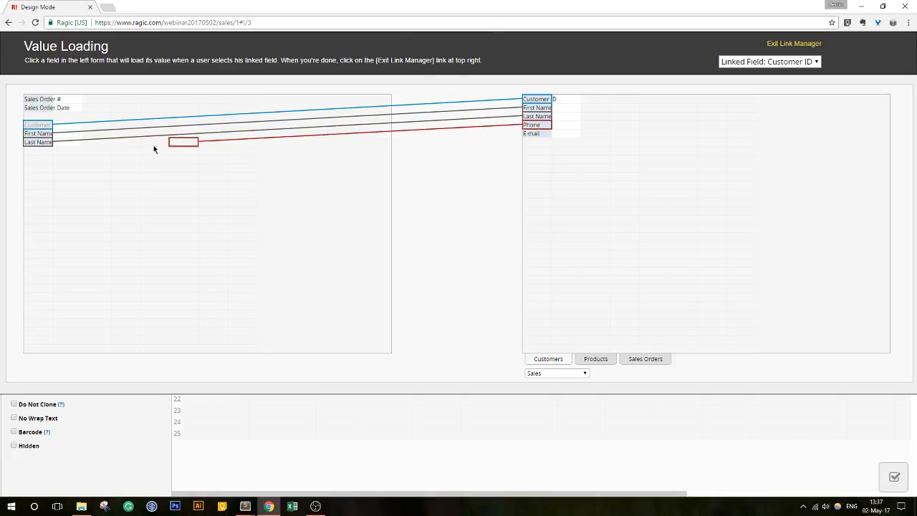
left_click(34, 151)
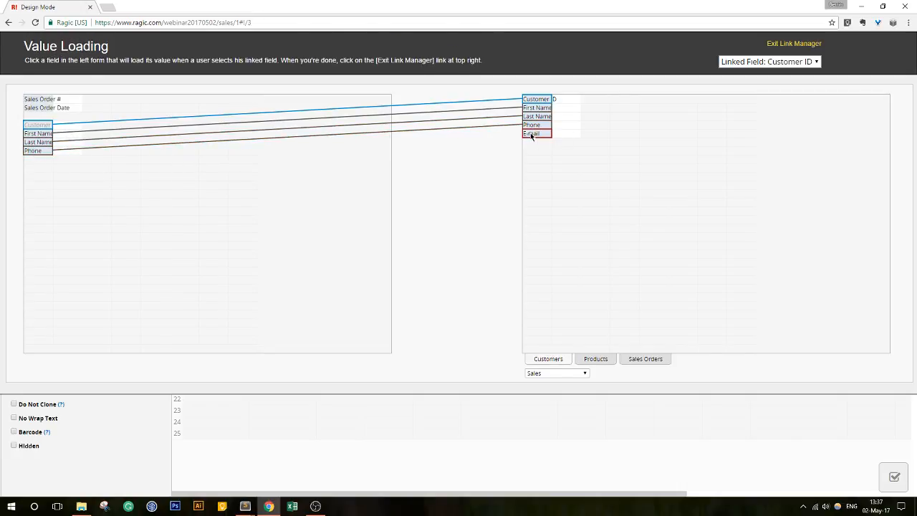
left_click(531, 134)
left_click(32, 159)
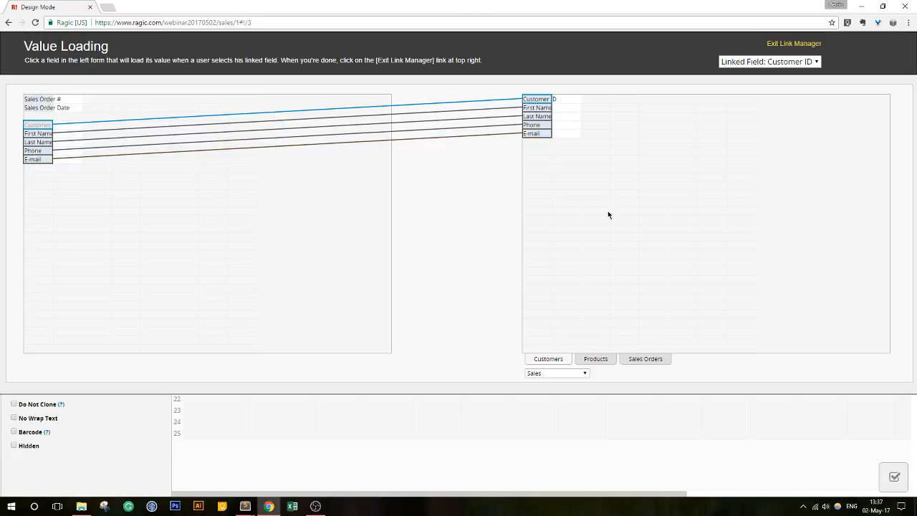
left_click(788, 44)
left_click(197, 94)
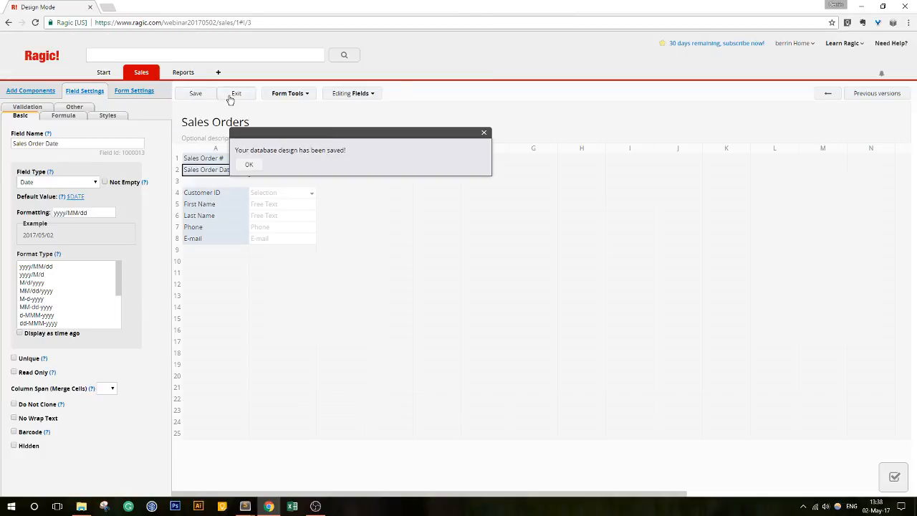
- Create a new sales order, enter customer ID C-000 from the suggestions, and save it
left_click(230, 98)
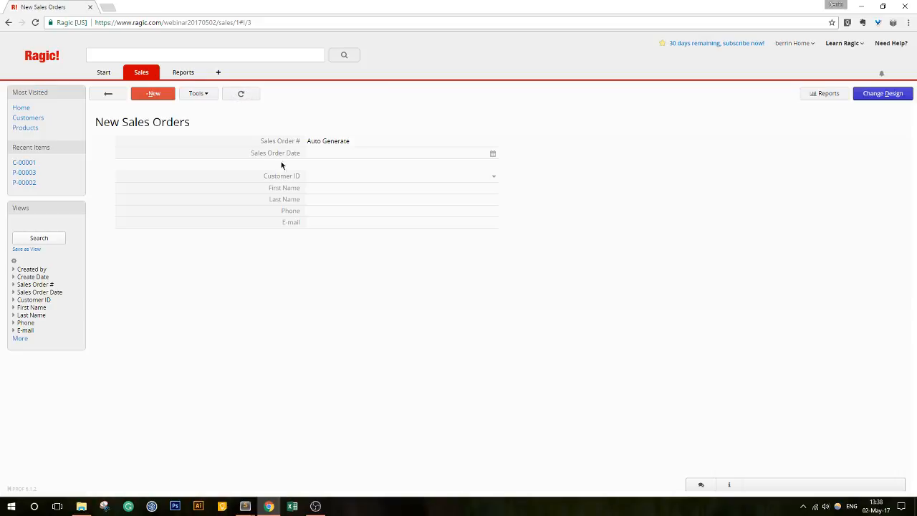
left_click(159, 99)
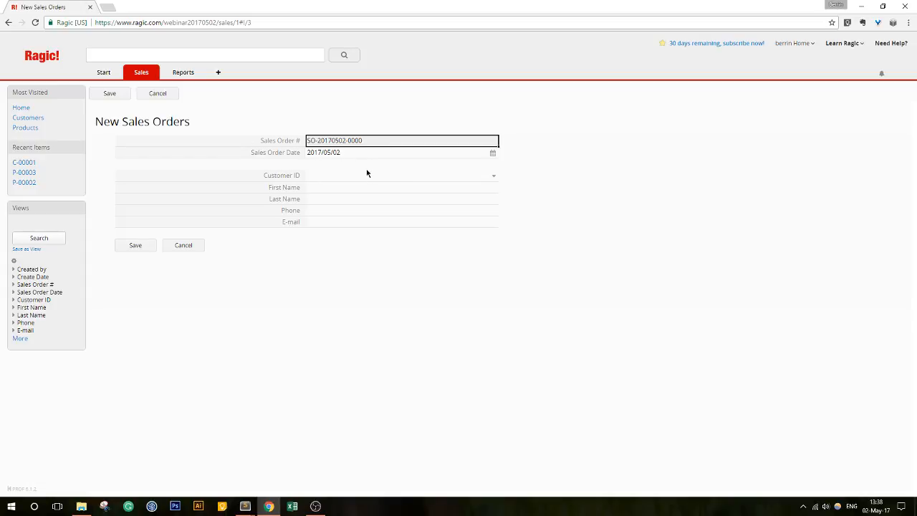
left_click(494, 176)
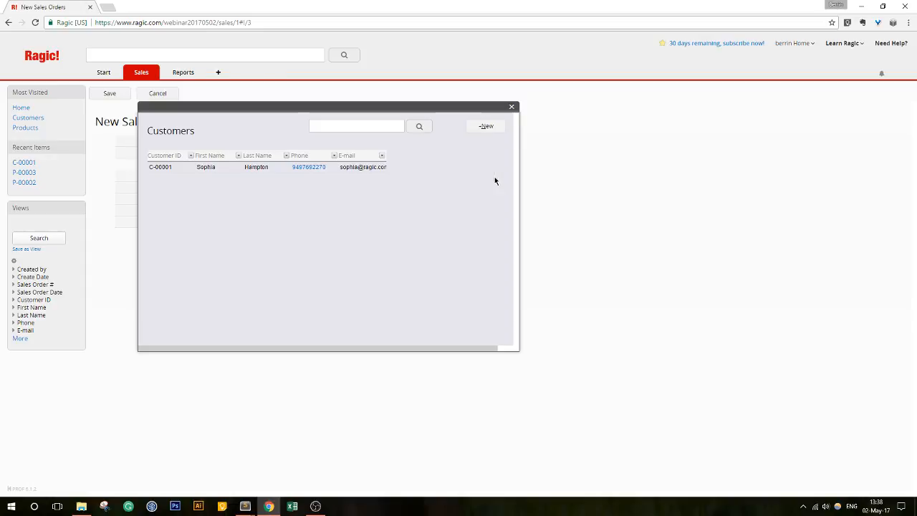
left_click_drag(418, 110, 705, 146)
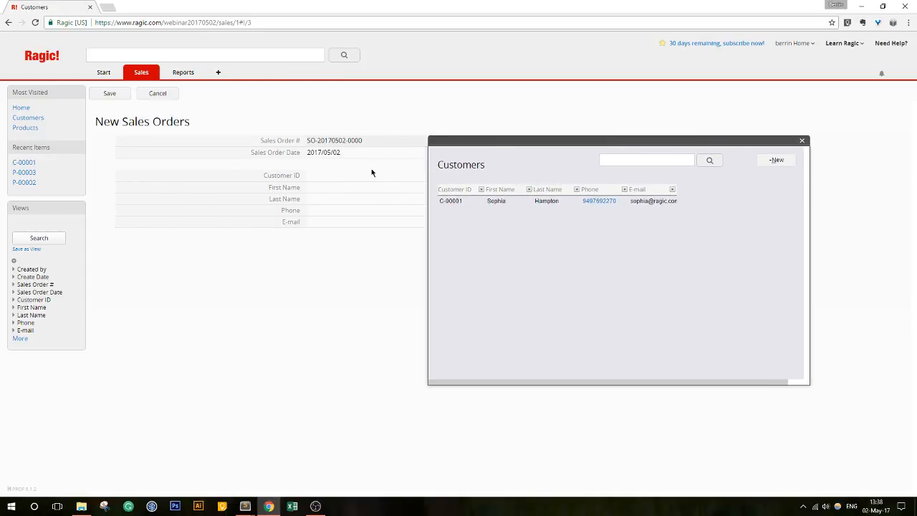
left_click(802, 140)
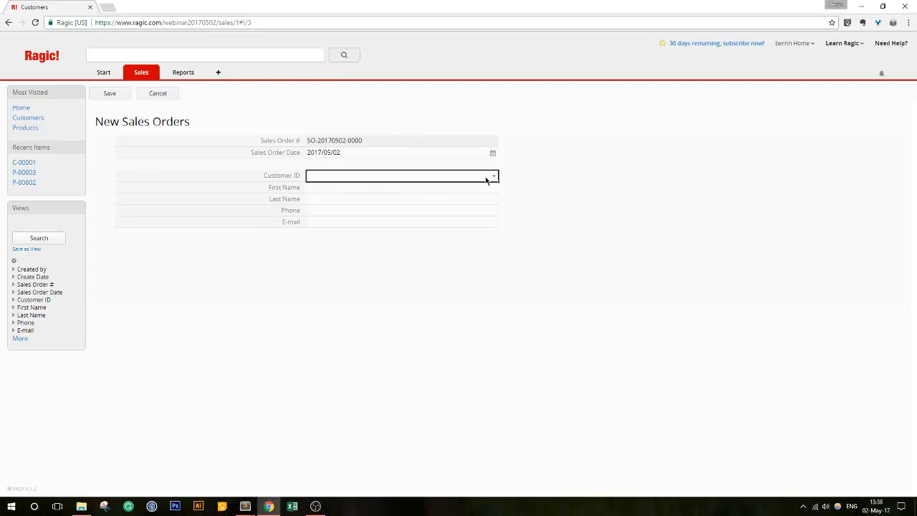
left_click(490, 178)
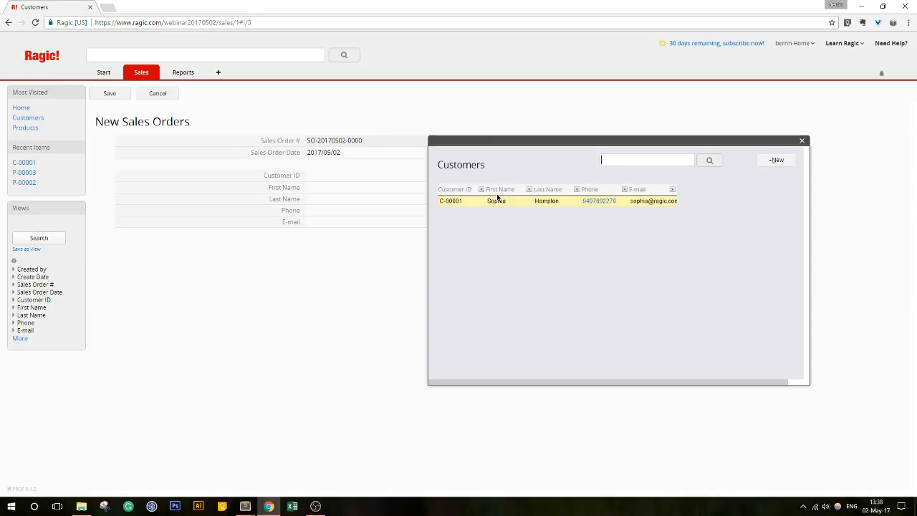
left_click(803, 143)
type("C-")
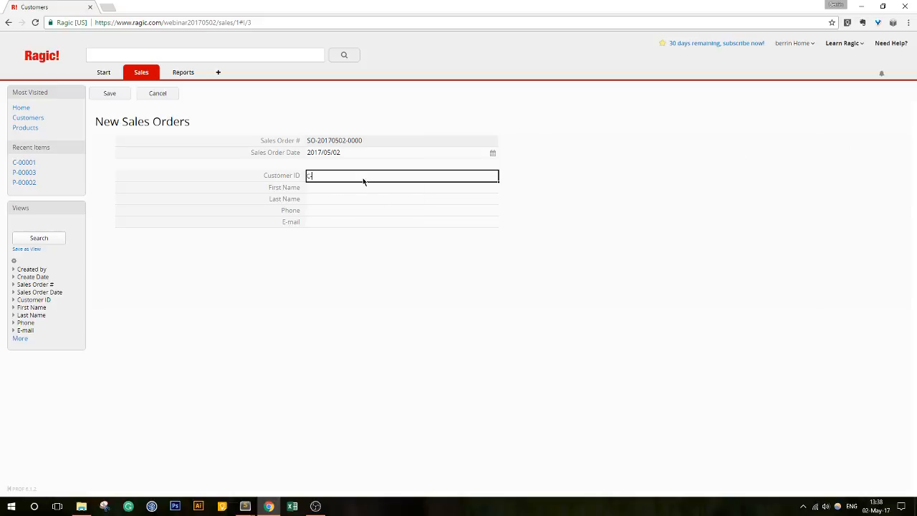
type("000")
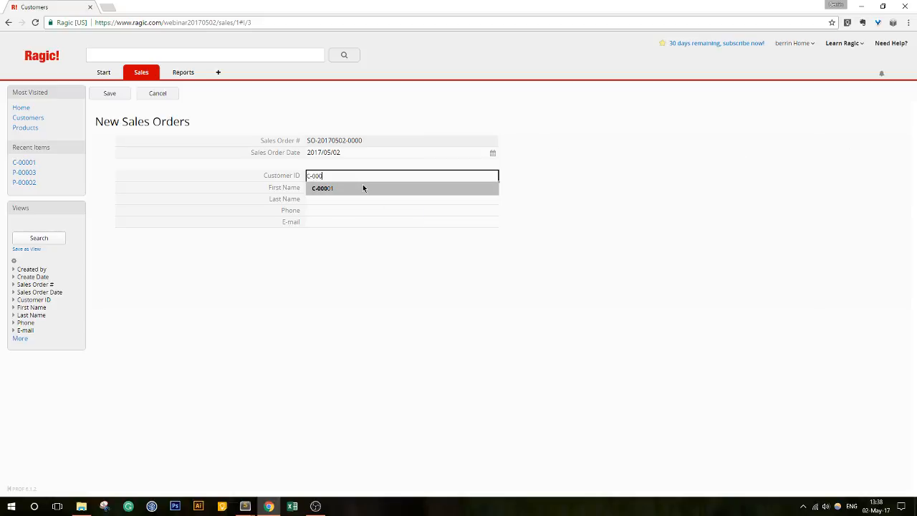
left_click(363, 188)
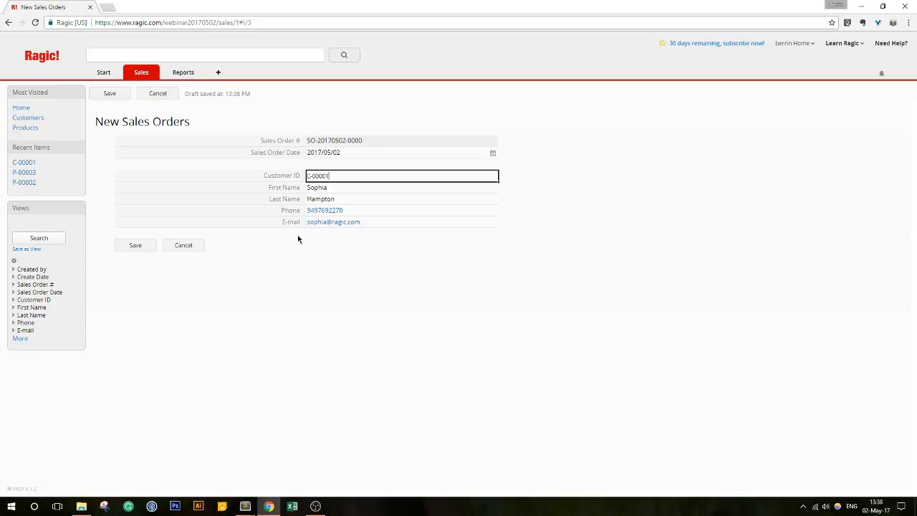
left_click(136, 244)
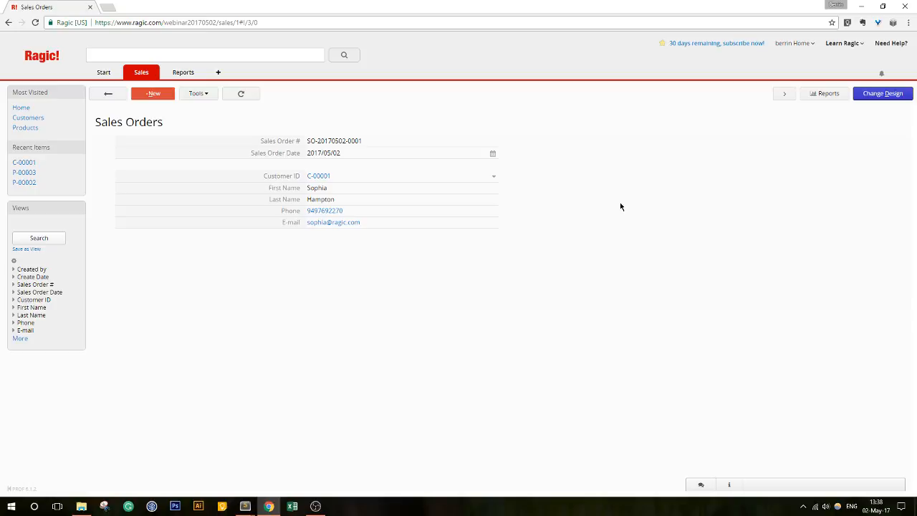
- Switch Sales Orders to Design Mode and open Link & load to view the Customers link
left_click(890, 100)
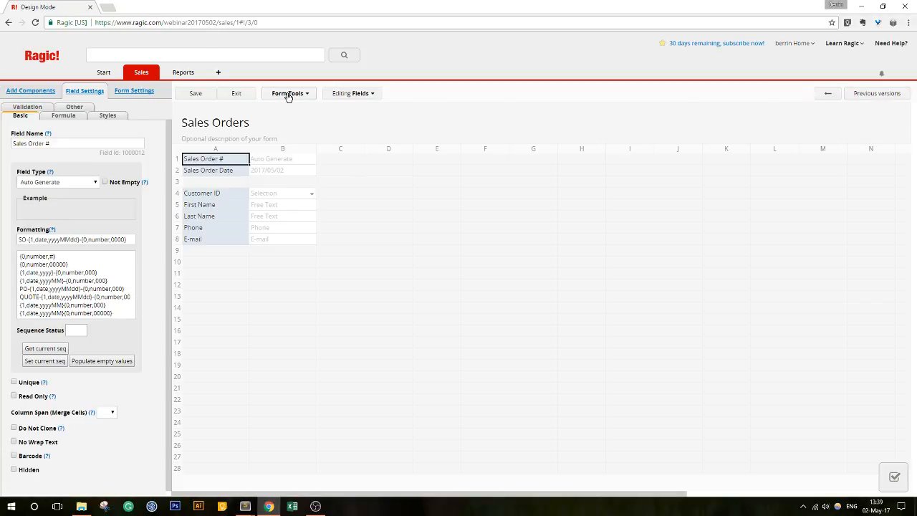
left_click(287, 94)
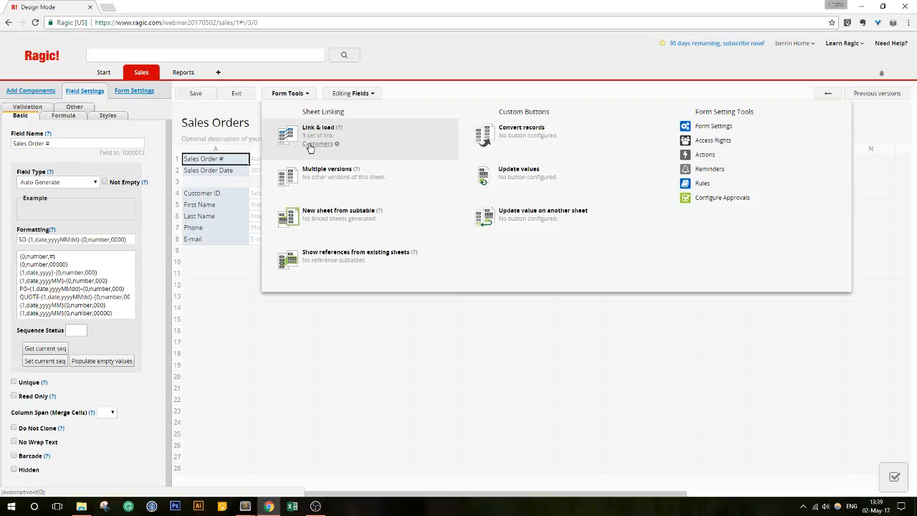
left_click(315, 143)
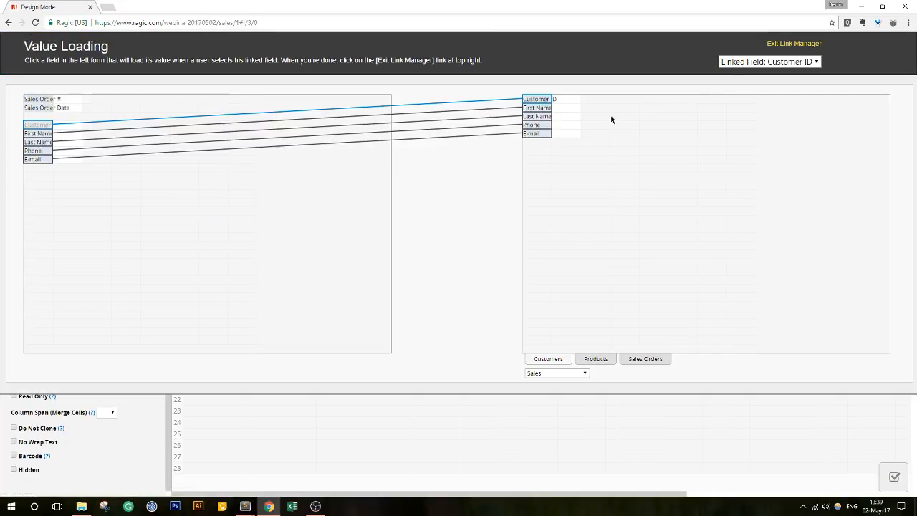
left_click(781, 44)
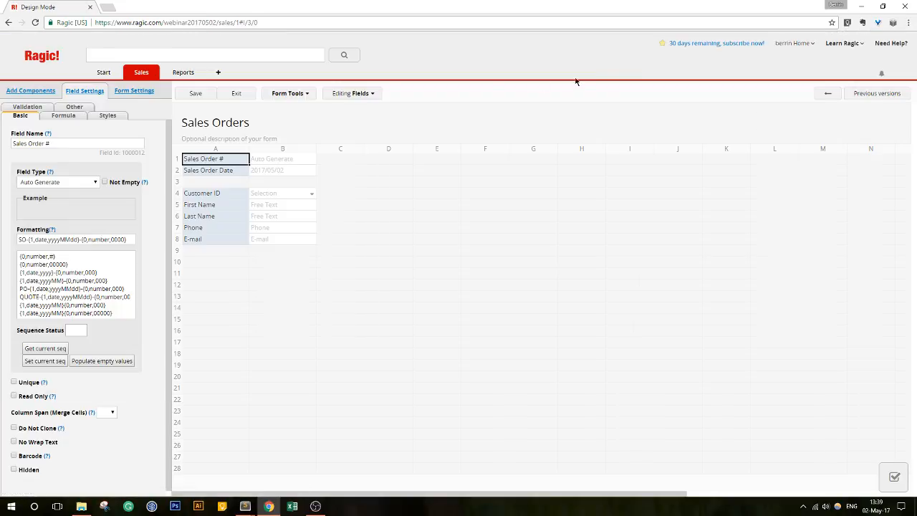
left_click(299, 95)
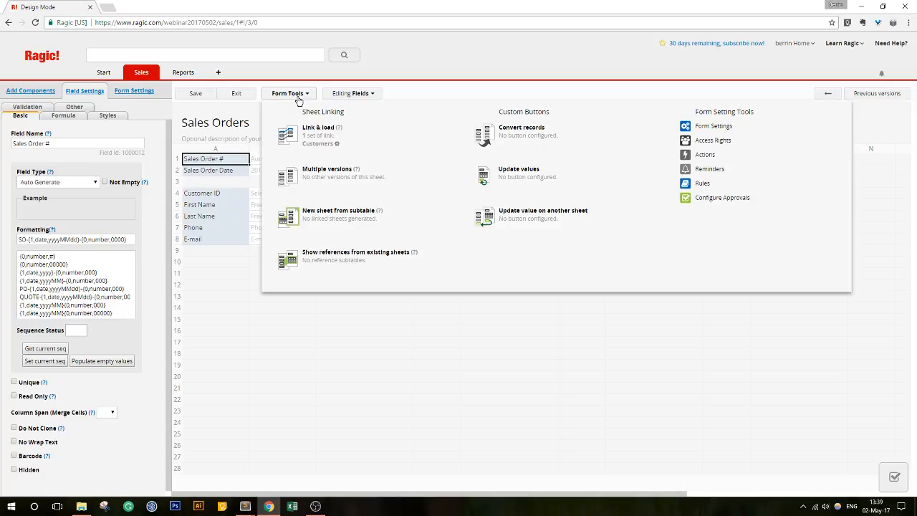
left_click(366, 138)
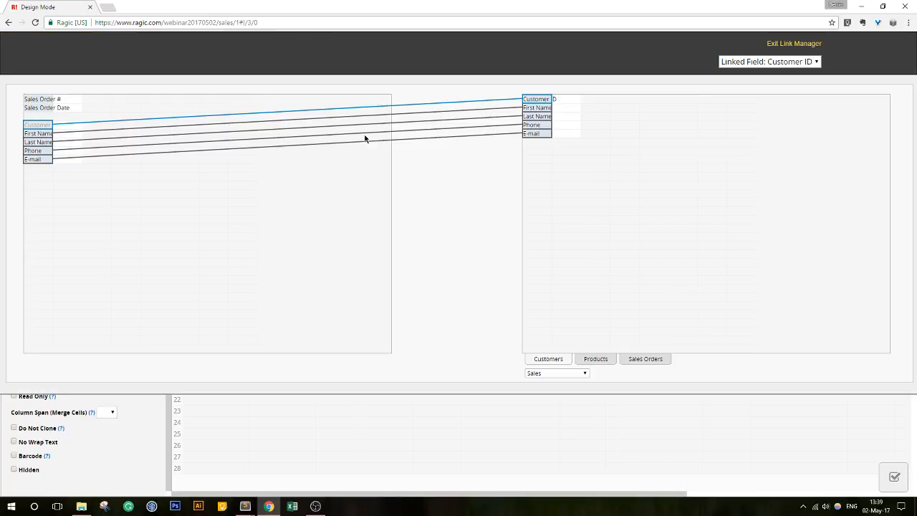
- Link a subtable Product ID field to Products, loading Product Name and Price beside it
left_click(604, 363)
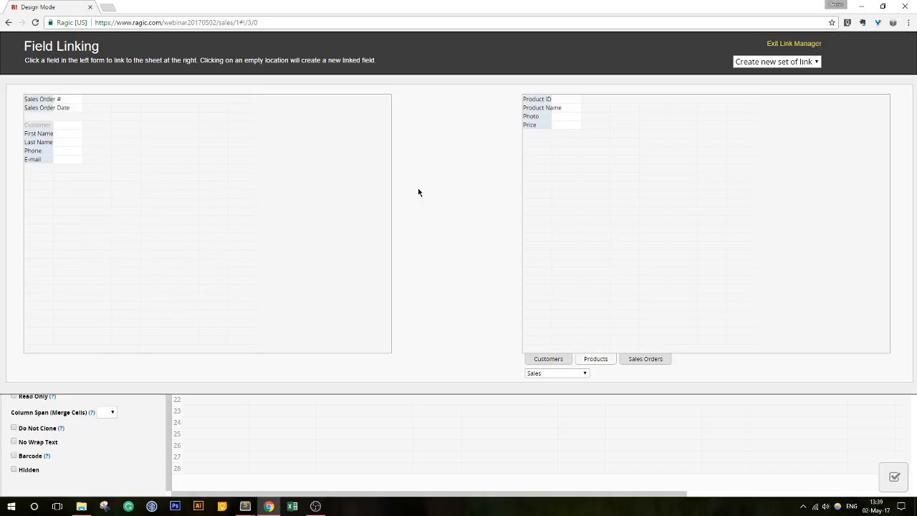
left_click(533, 102)
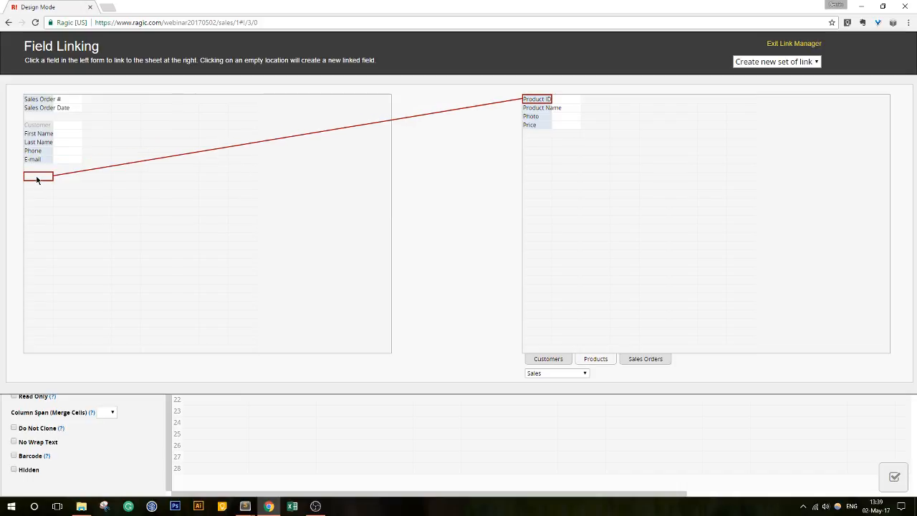
left_click(38, 176)
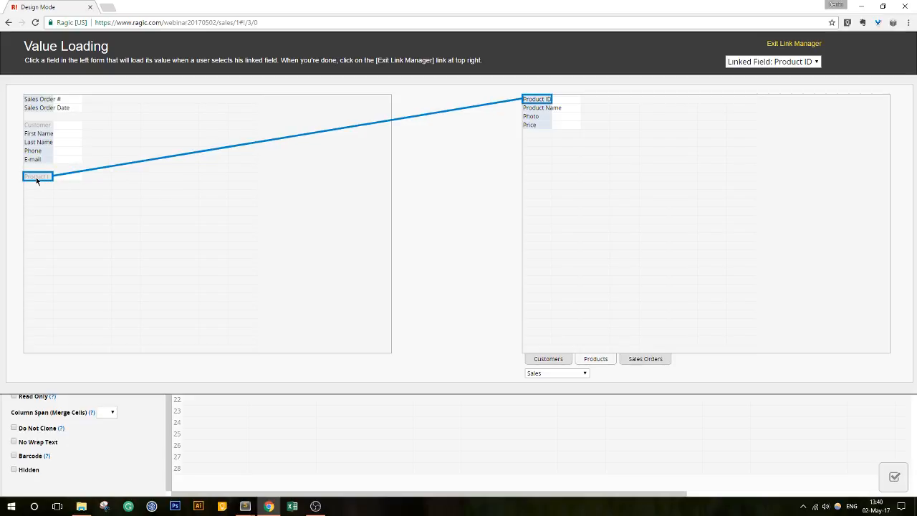
left_click(542, 108)
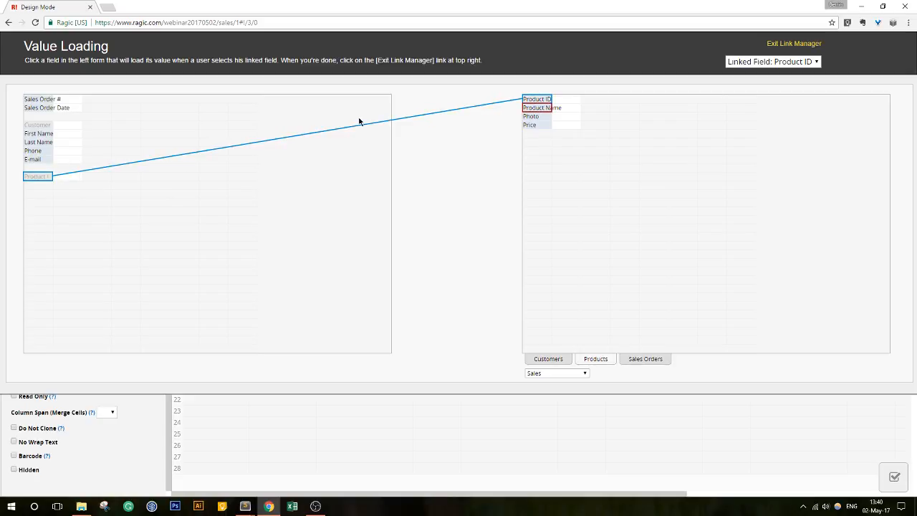
left_click(70, 177)
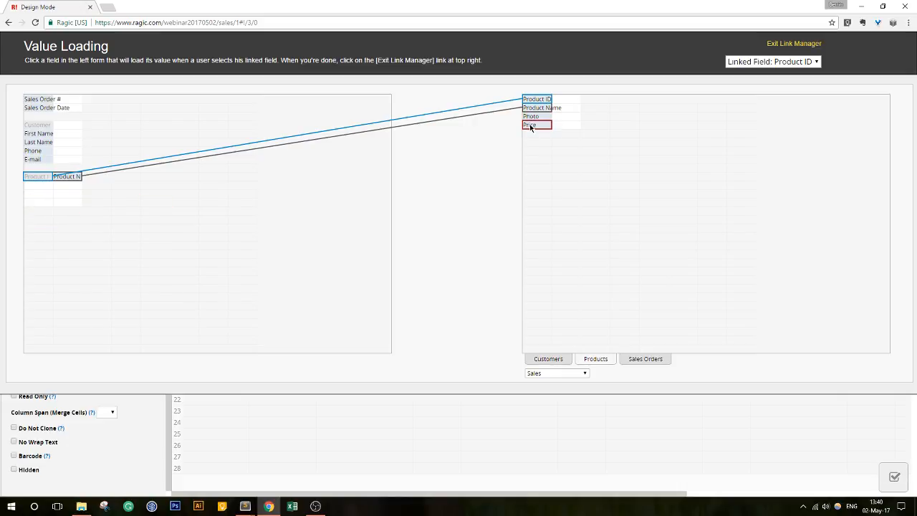
left_click_drag(530, 125, 100, 181)
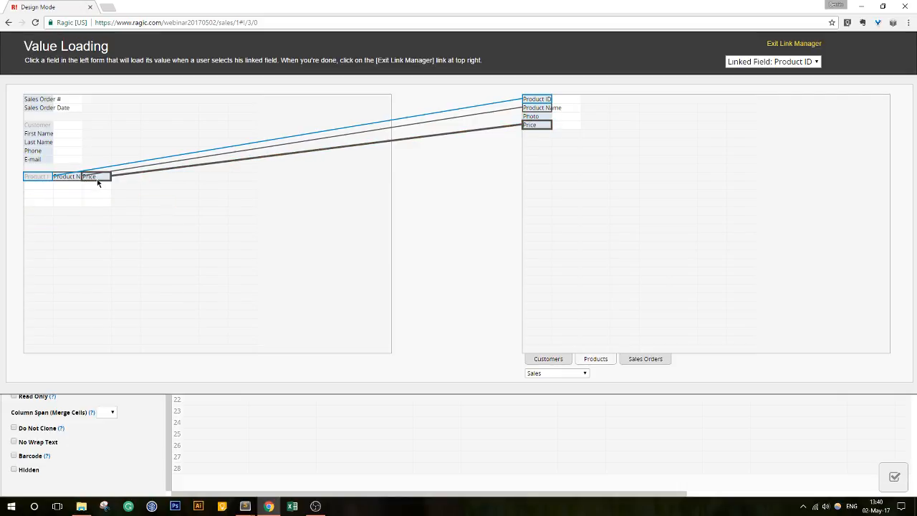
left_click(808, 46)
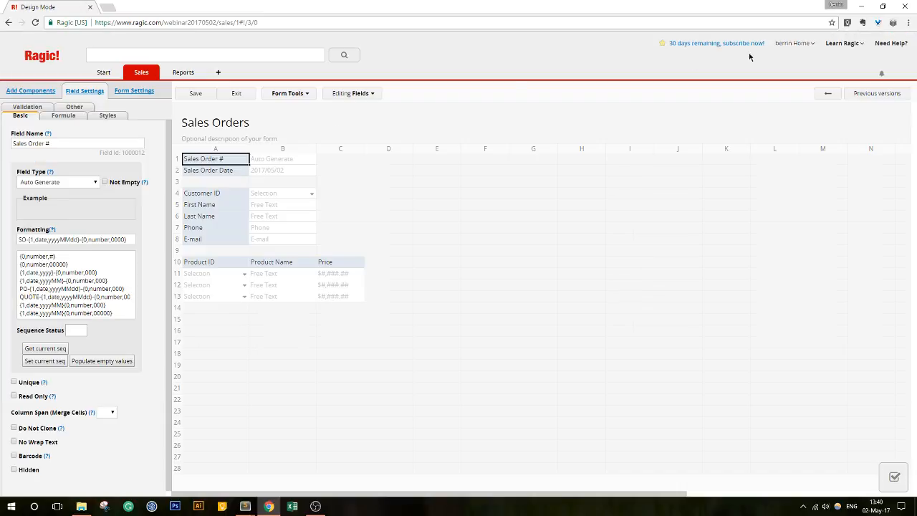
- Save the Sales Orders design and exit Design Mode back to the order record
left_click(198, 95)
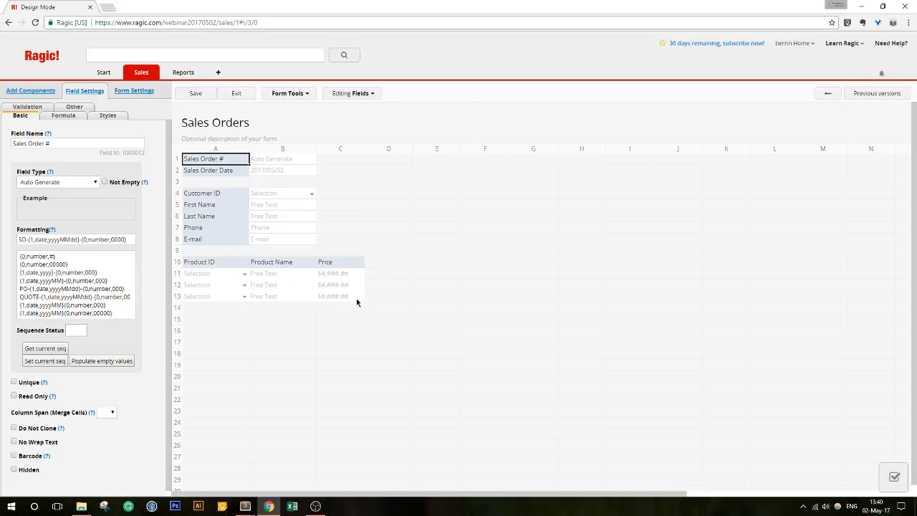
left_click(237, 94)
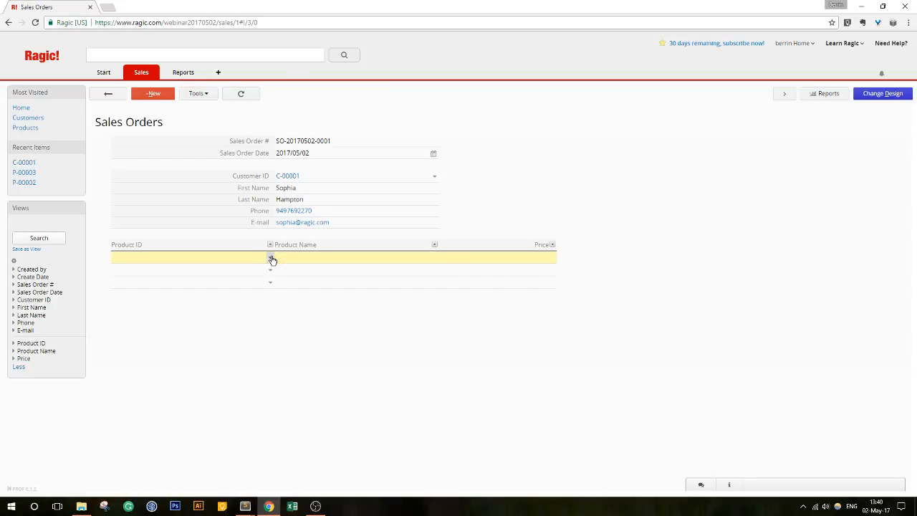
- Add Yellow, Red and Green T-shirt product lines and save the sales order
left_click(272, 260)
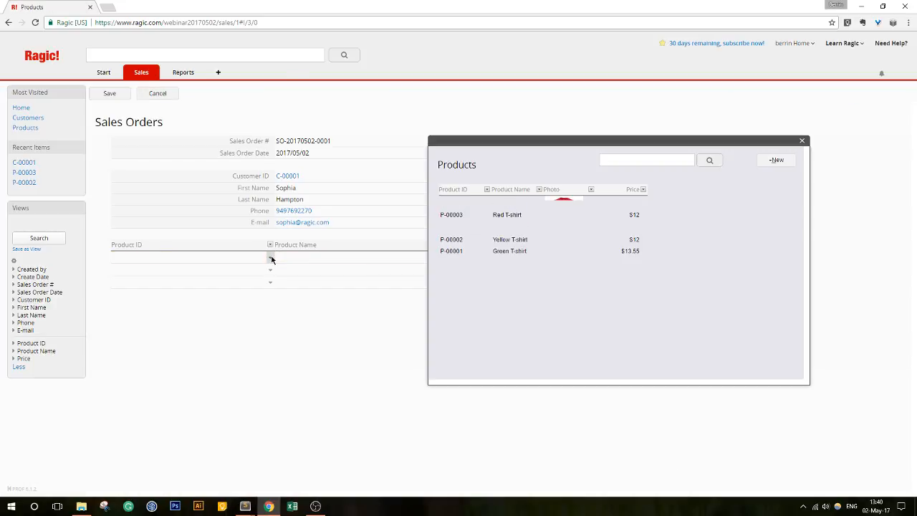
left_click(498, 258)
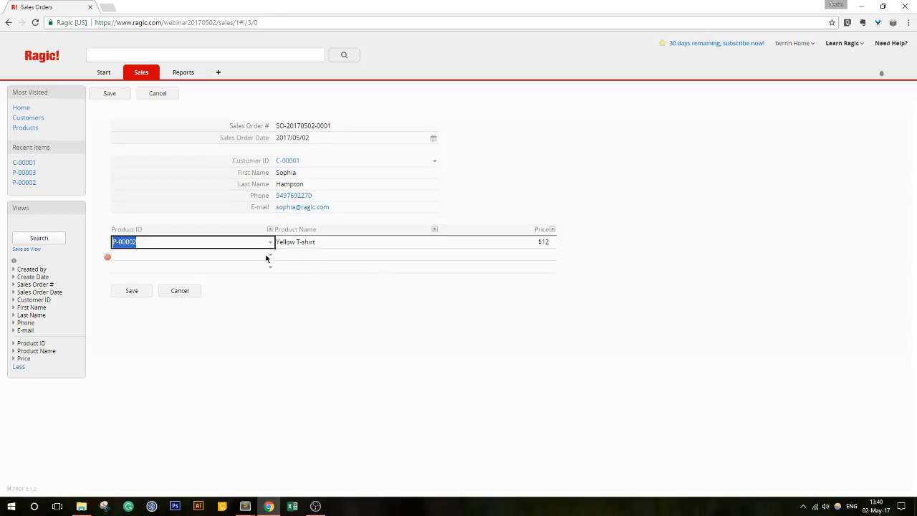
left_click(270, 255)
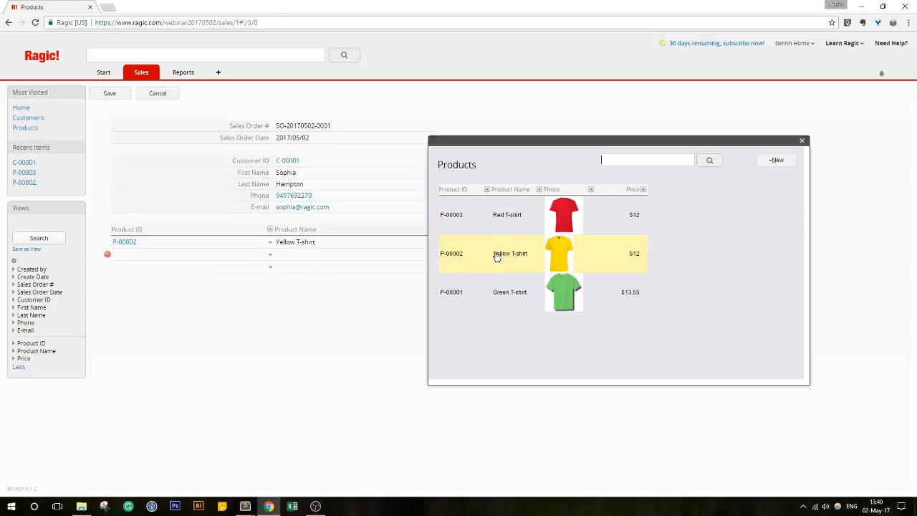
left_click(497, 226)
left_click(270, 268)
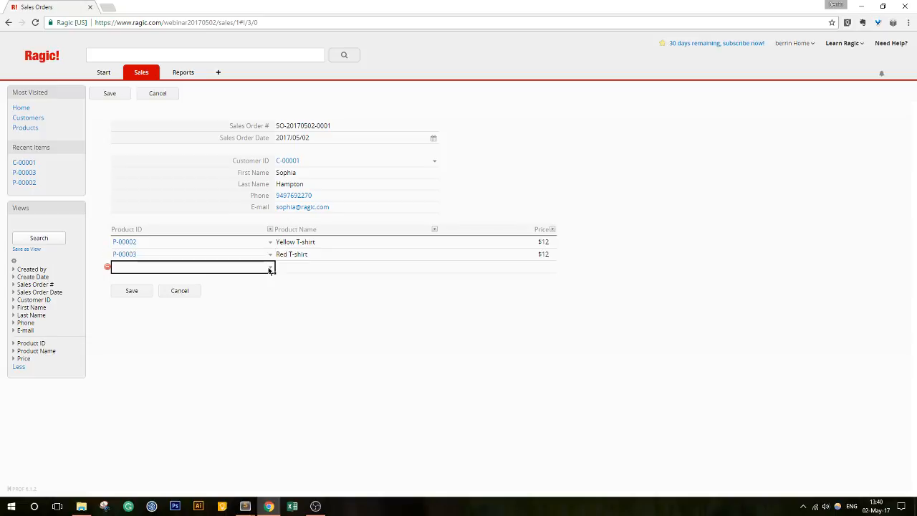
left_click(508, 291)
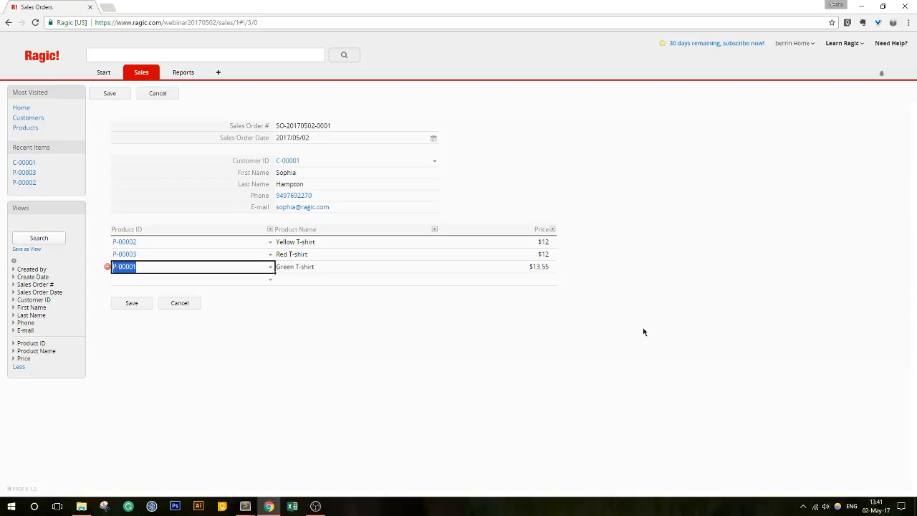
left_click(129, 304)
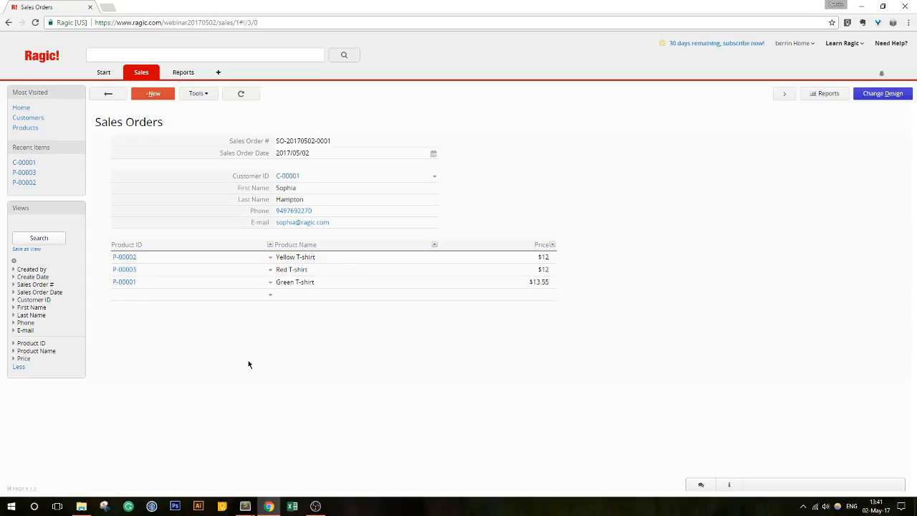
- Start a fourth product line, then cancel and discard that unsaved edit
left_click(192, 297)
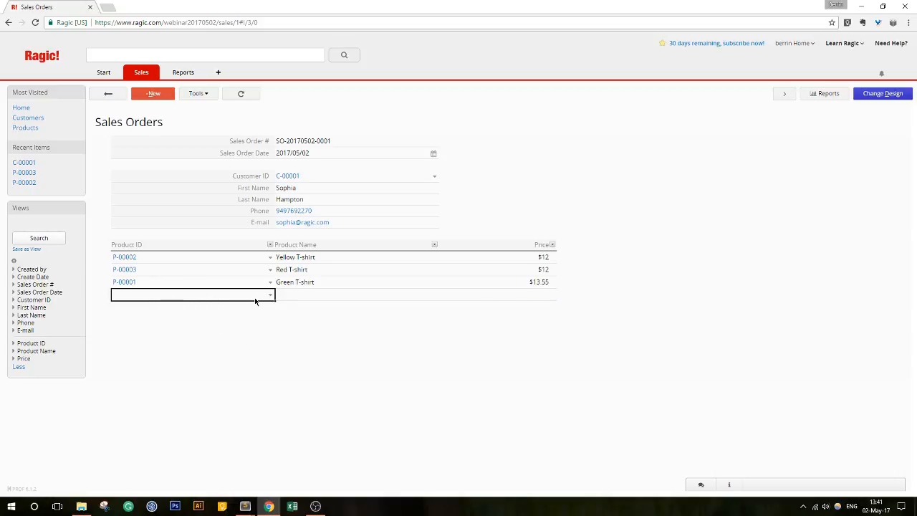
type("P-")
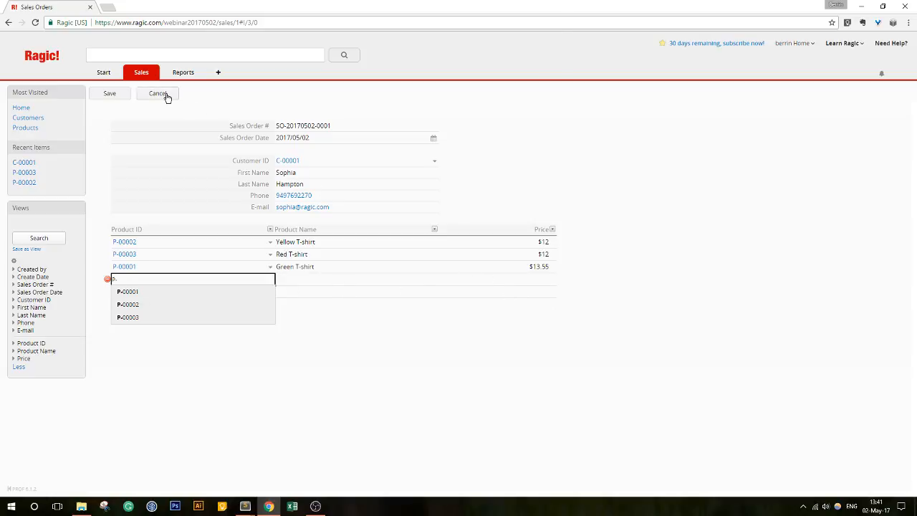
left_click(165, 95)
left_click(496, 77)
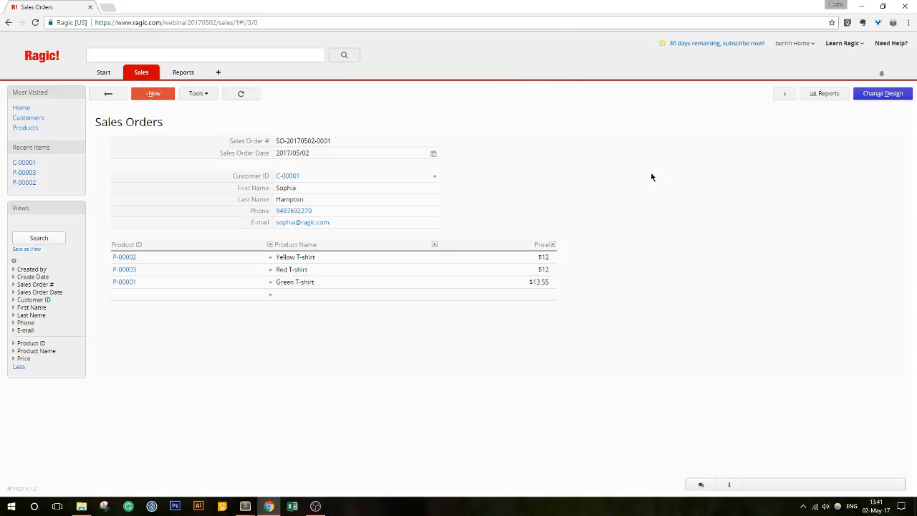
- Enter Design Mode, inspect the Product ID field settings, and re-enter Design Mode after exiting
left_click(864, 93)
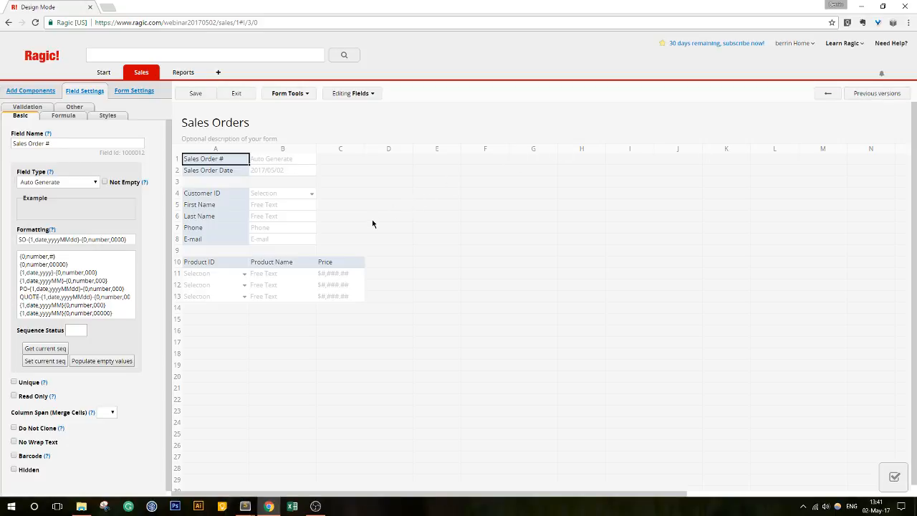
left_click(213, 262)
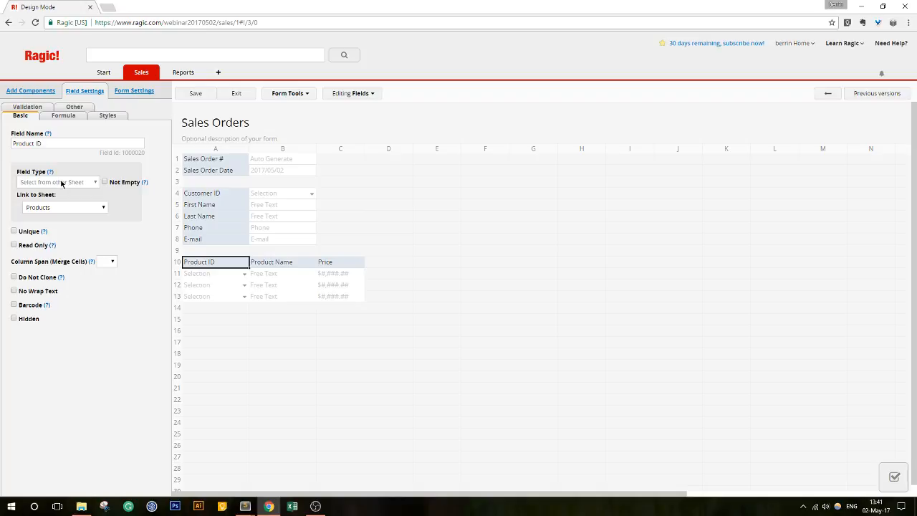
left_click(282, 96)
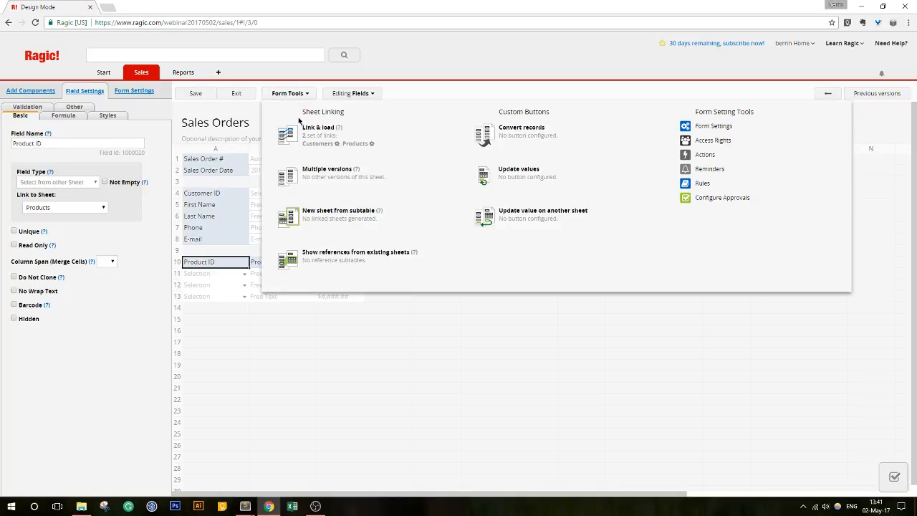
left_click(240, 96)
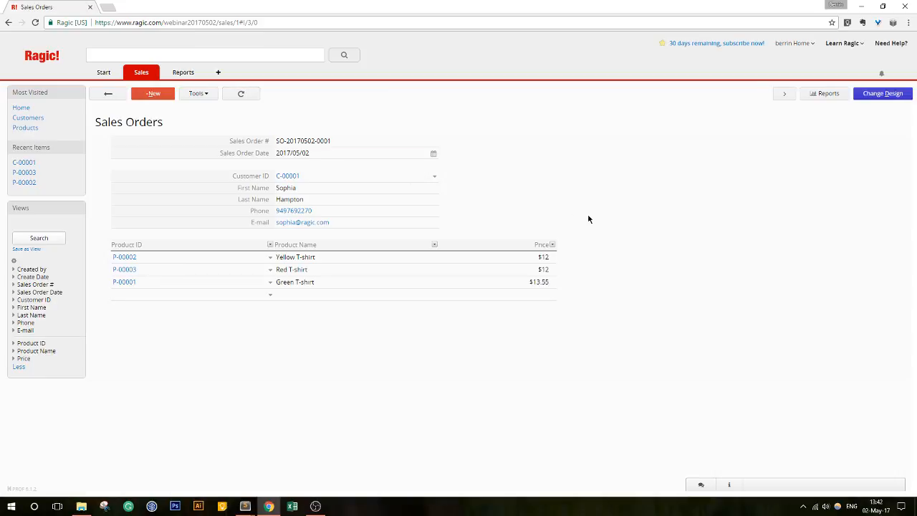
left_click(882, 93)
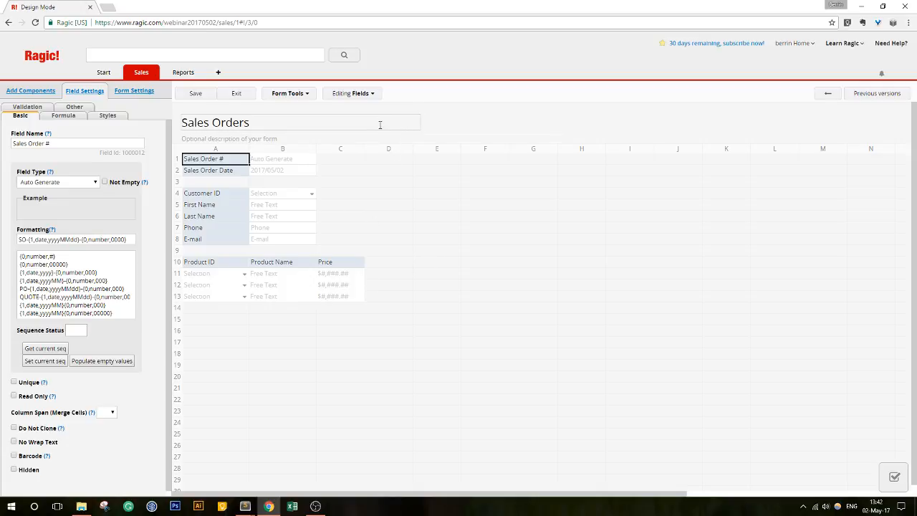
- Add a whole-number Qty field in D10 and a dollar-formatted Subtotal field in E10
left_click(402, 263)
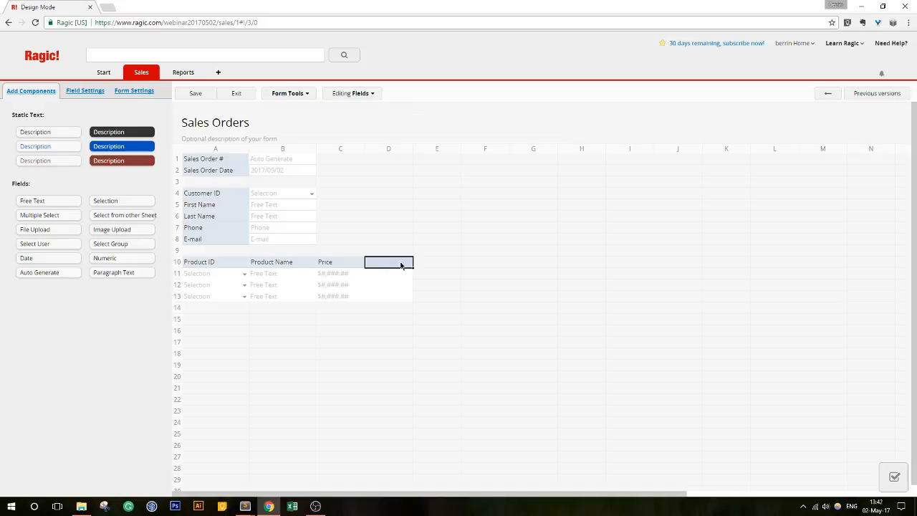
type("Qty")
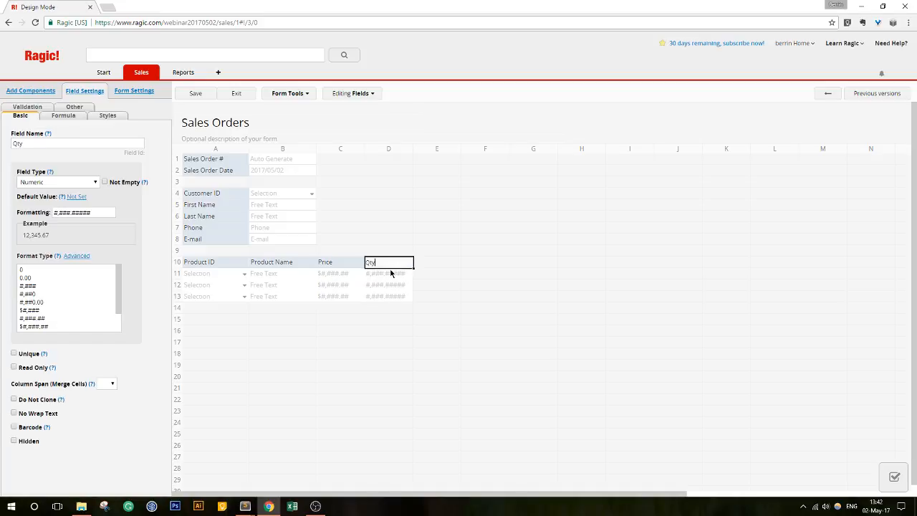
left_click(75, 270)
left_click(451, 263)
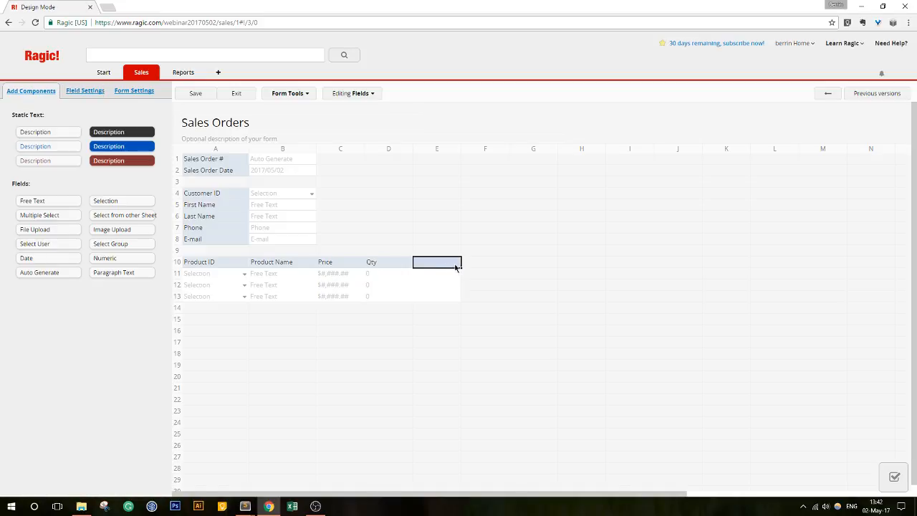
type("Subtotal")
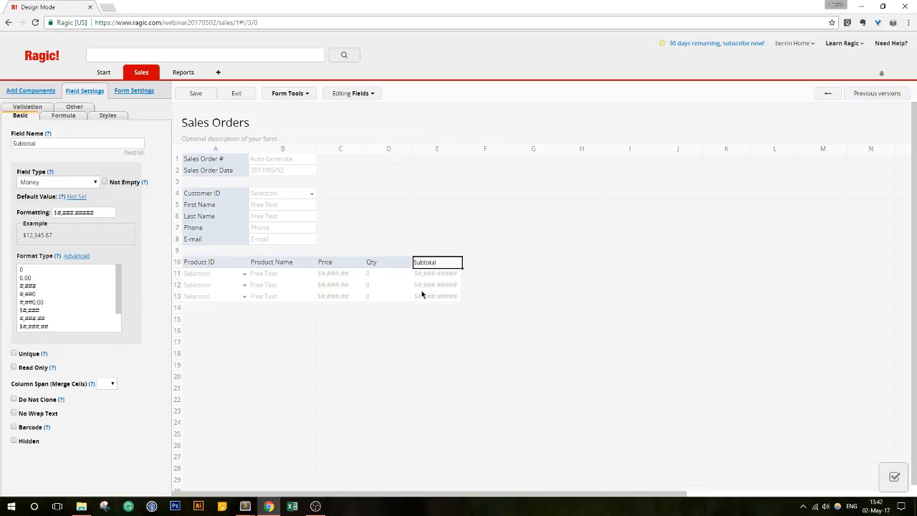
scroll(79, 307, "down", 1)
left_click(61, 302)
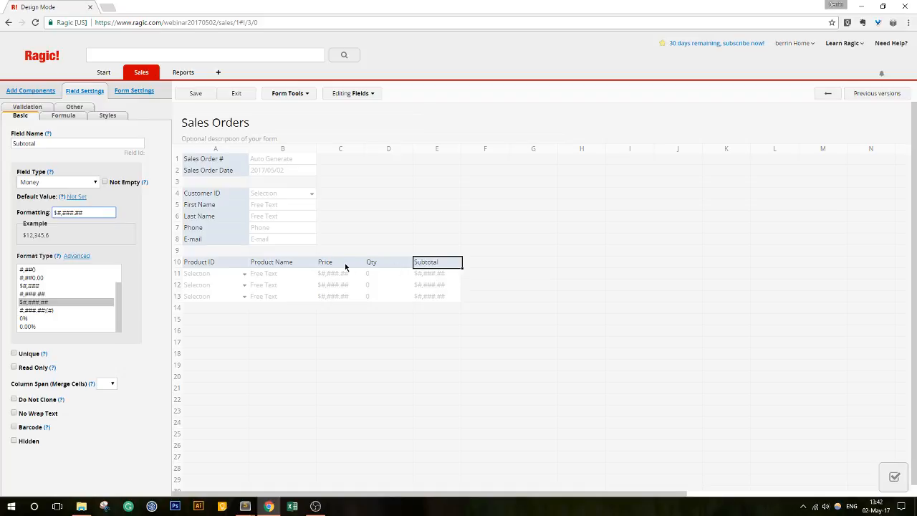
- Give Subtotal the formula C10*D10 and save the design
left_click(63, 116)
left_click(48, 144)
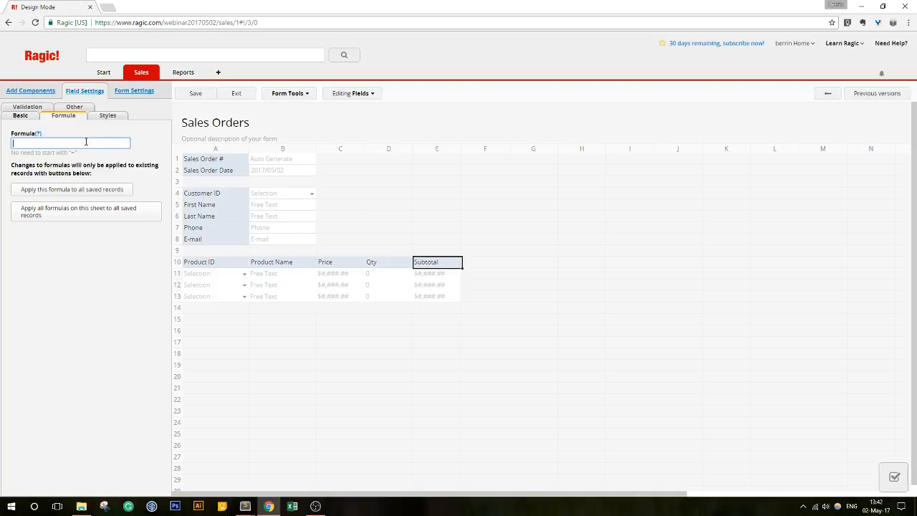
type("C10*D10")
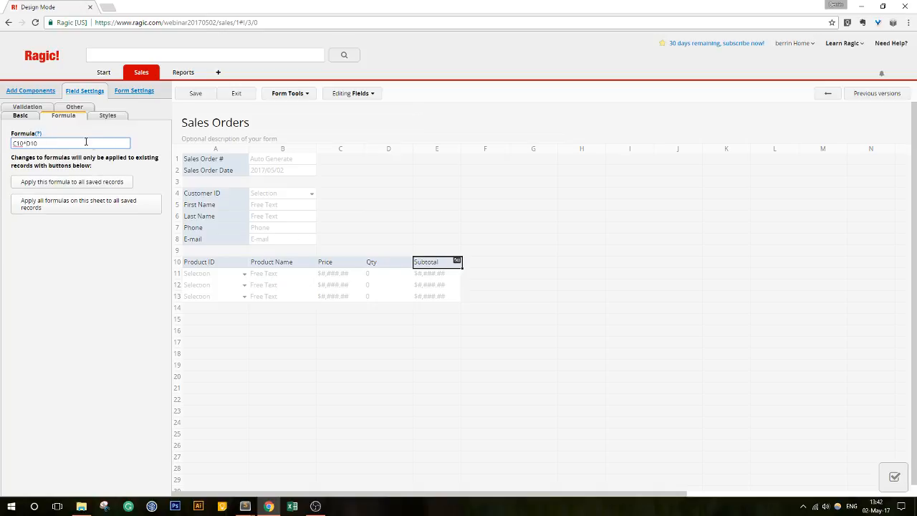
left_click(195, 94)
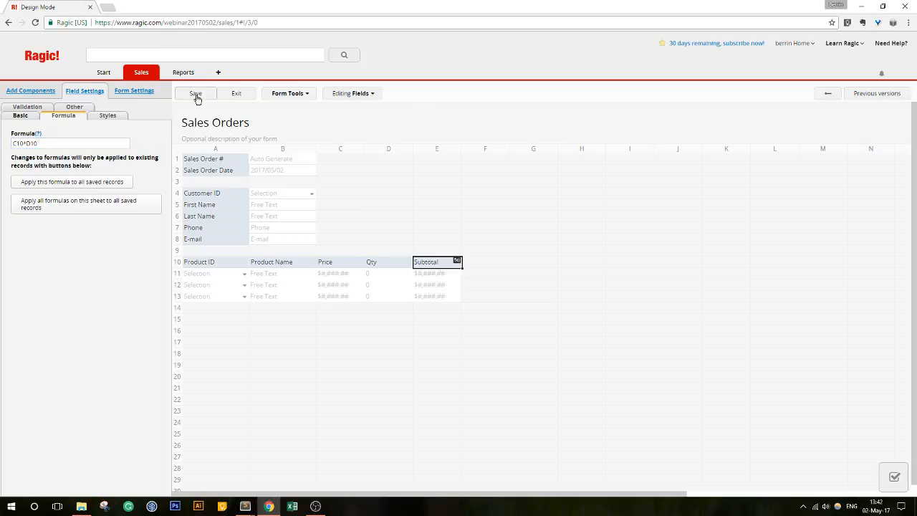
left_click(205, 323)
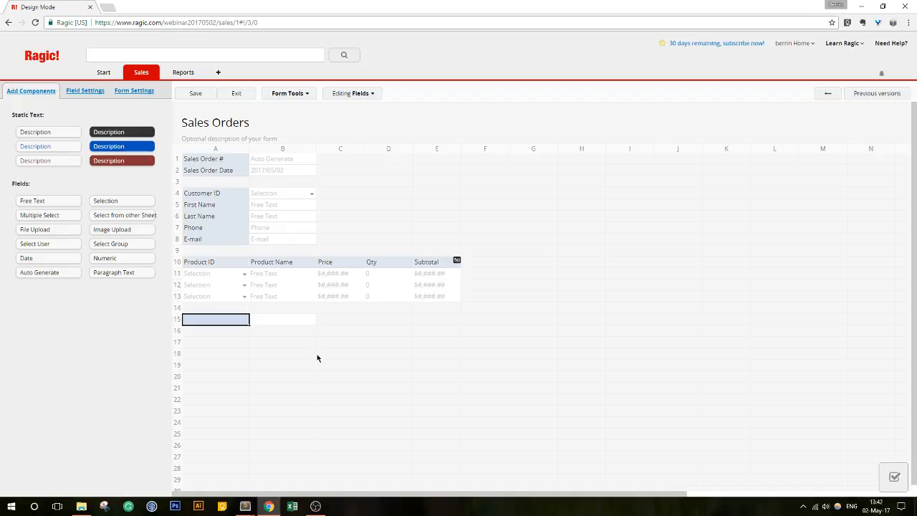
- Add a dollar-formatted Total field in A15 with the formula E10
type("Total")
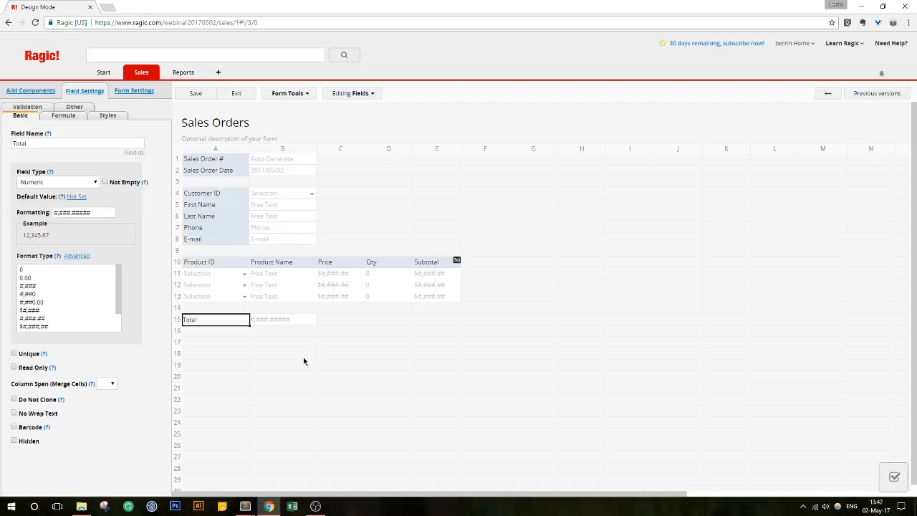
scroll(72, 312, "down", 2)
left_click(57, 306)
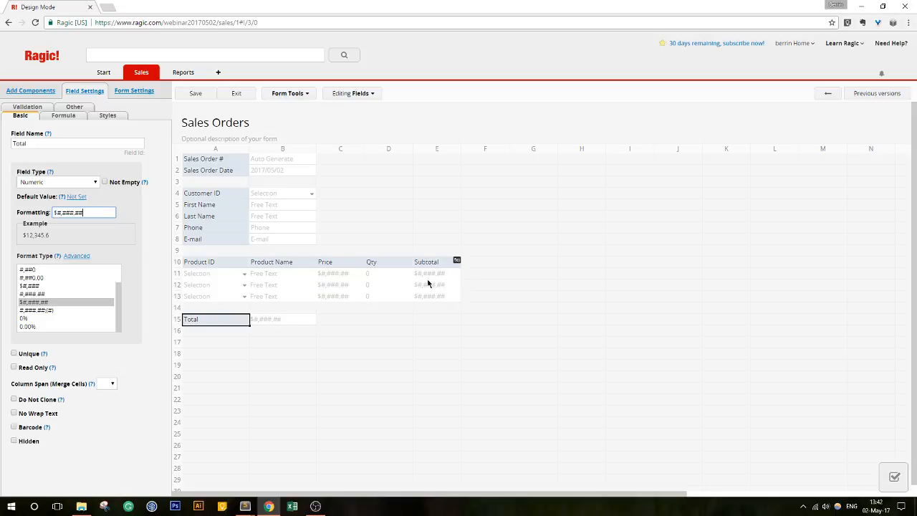
left_click(63, 115)
left_click(66, 143)
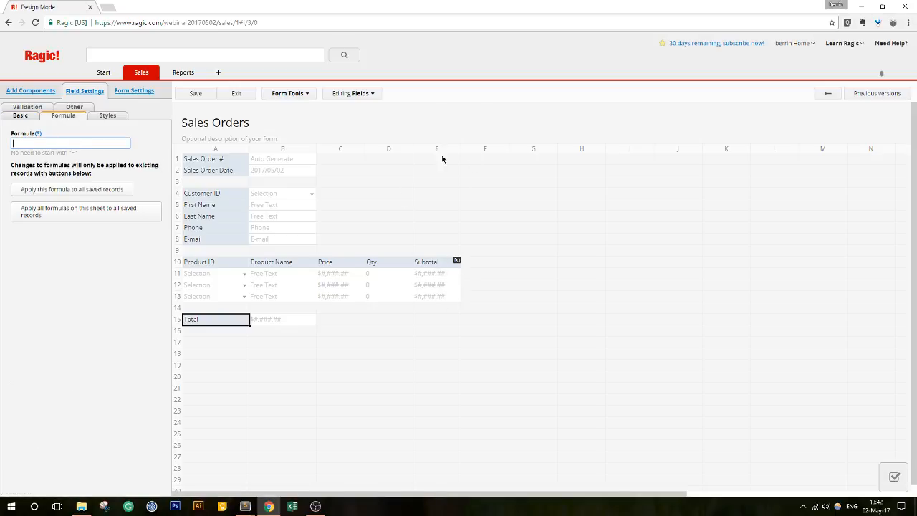
type("E10")
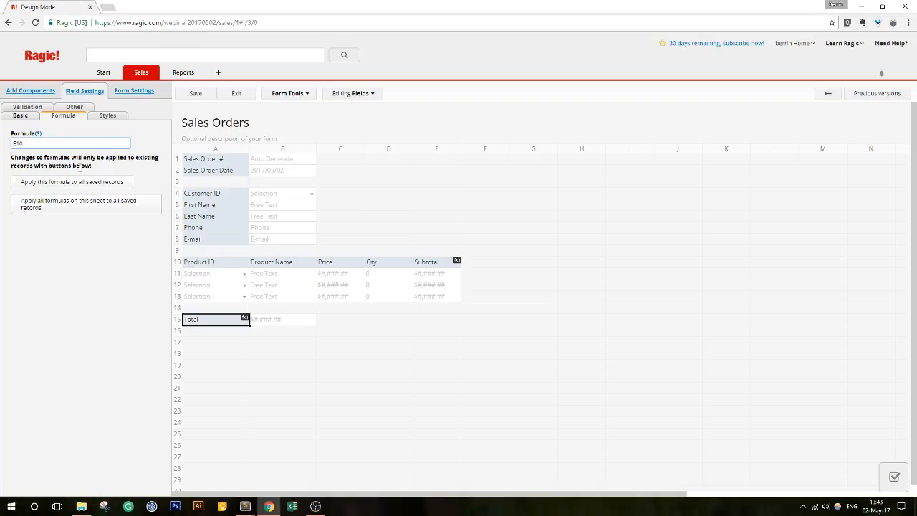
- Remove a trial SUM( prefix so the formula stays E10, save, and return to the record
type("SUM(")
key("Delete")
type("F(")
key("Right")
key("Right")
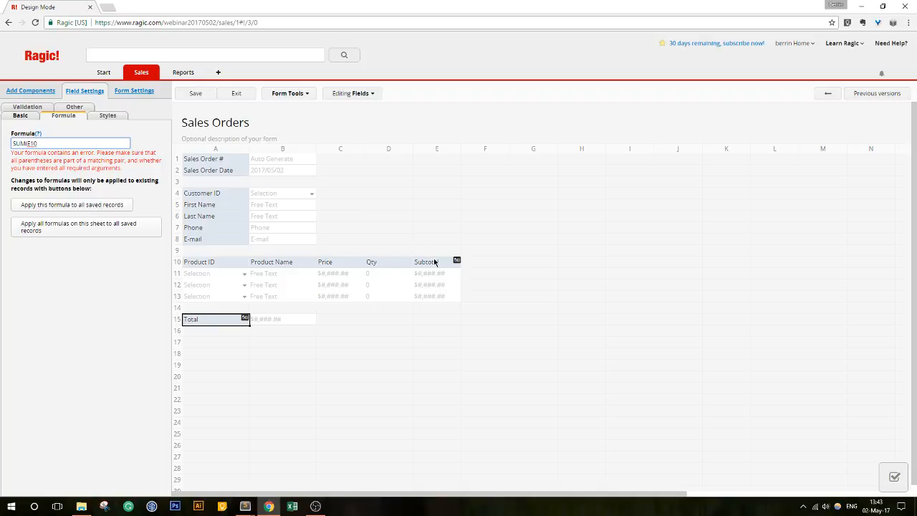
left_click_drag(27, 143, 2, 145)
key("BackSpace")
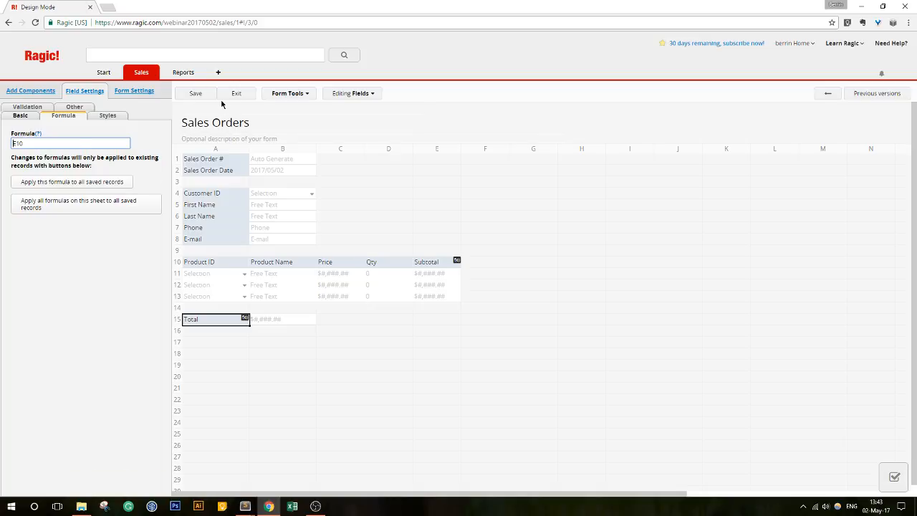
left_click(194, 93)
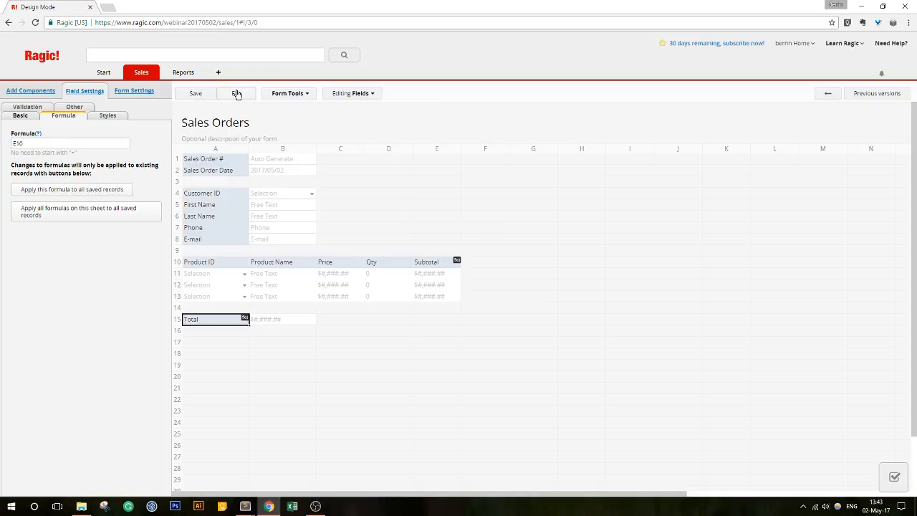
left_click(236, 93)
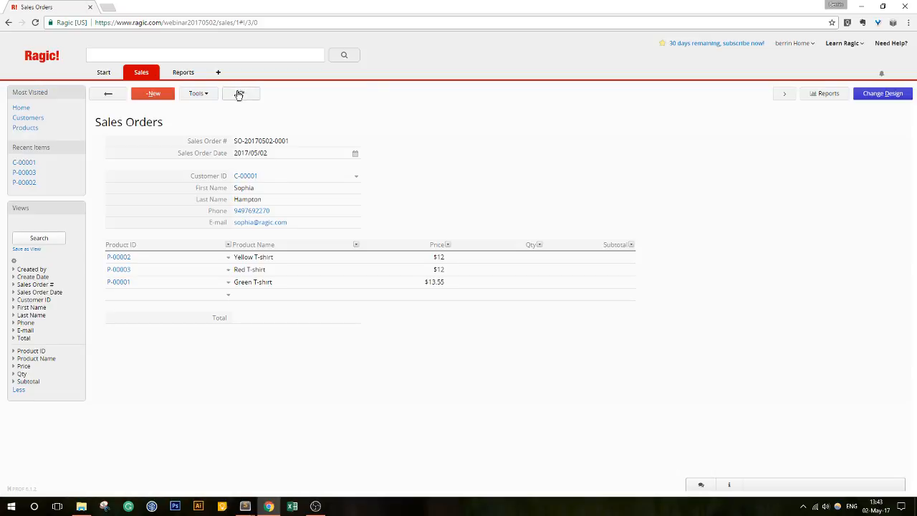
- Enter quantities 5, 5 and 10 for the Yellow, Red and Green T-shirts and save
left_click(533, 262)
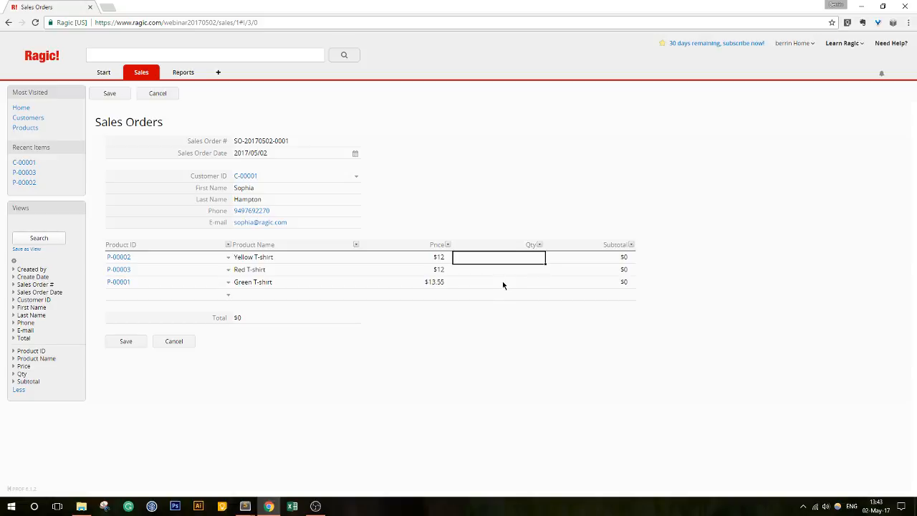
type("5")
left_click(496, 276)
type("55")
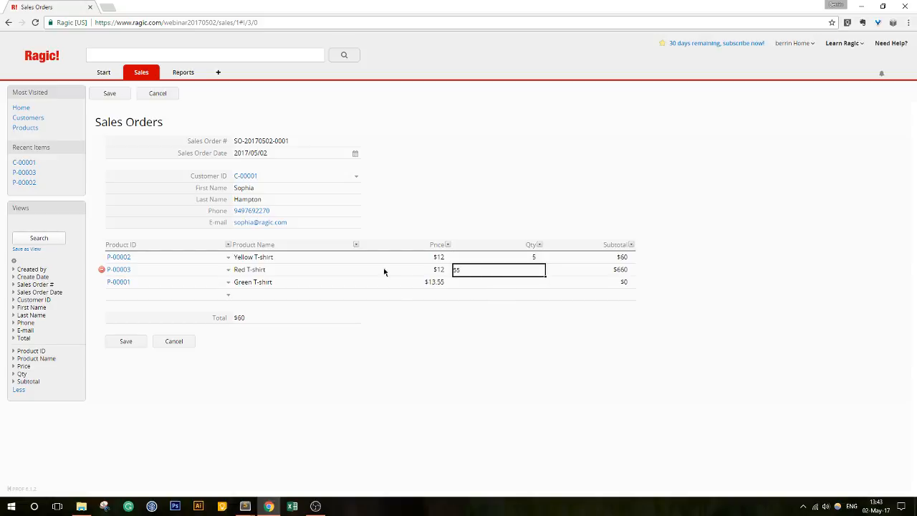
key("BackSpace")
left_click(486, 282)
type("10")
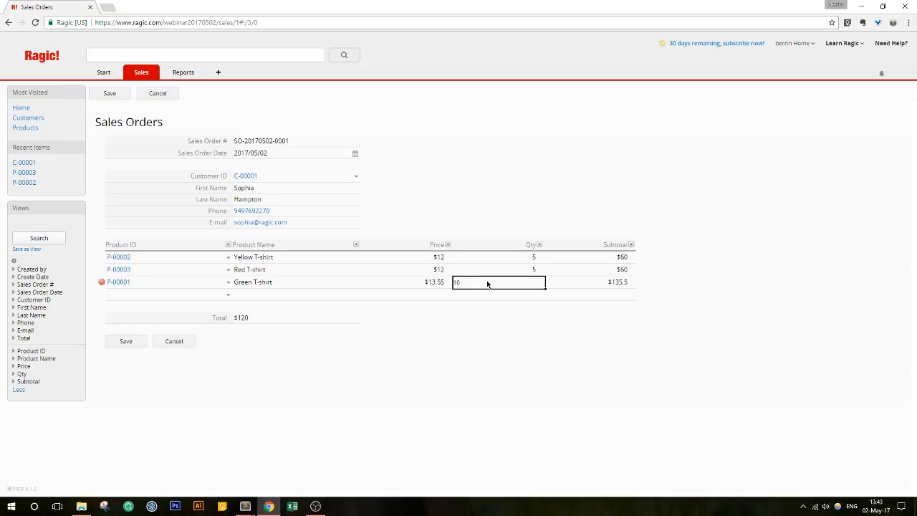
key("Tab")
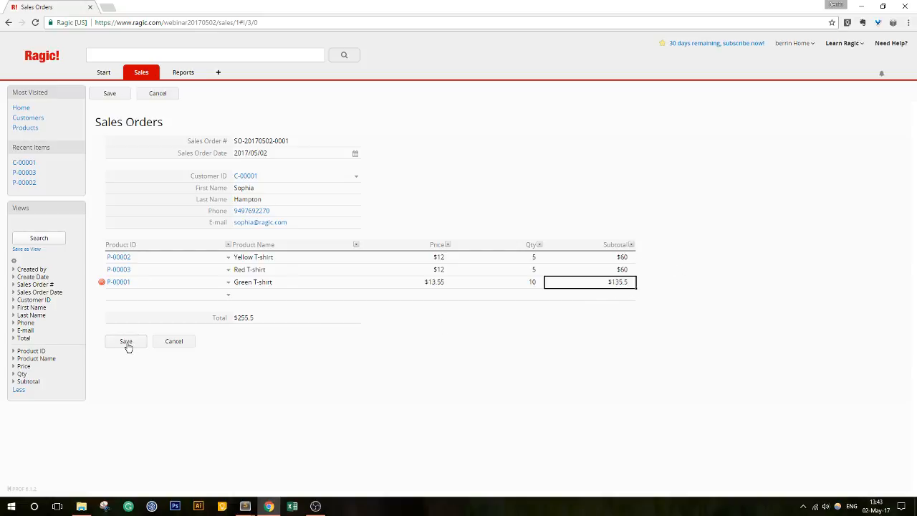
key("ctrl+s")
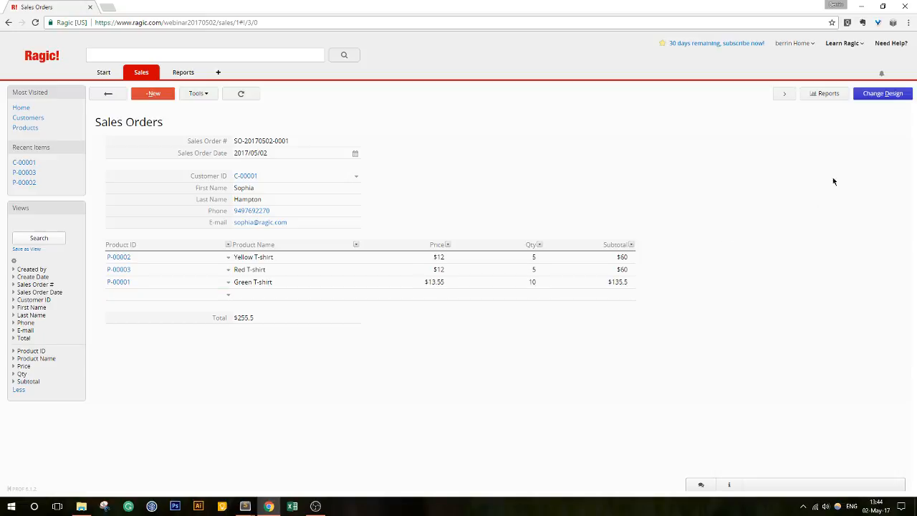
left_click(879, 96)
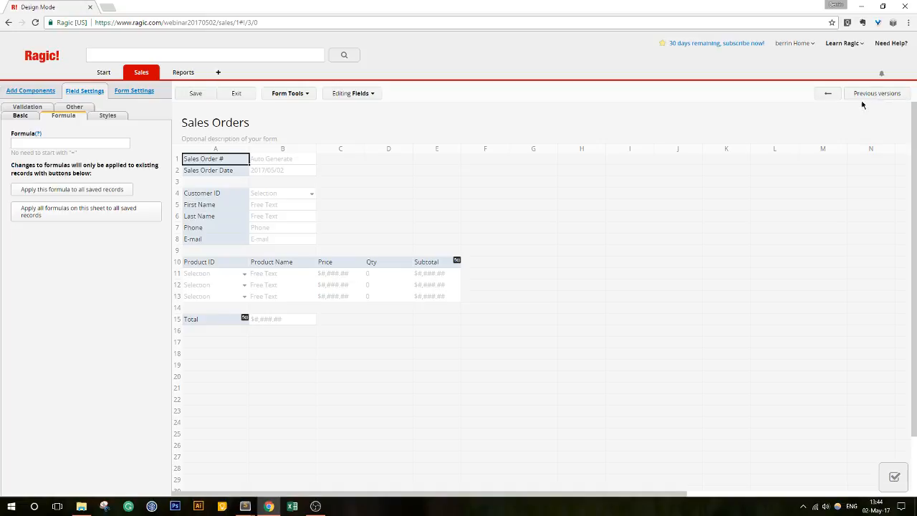
- Duplicate Sales Orders through Form Tools > Multiple versions, keeping the same data source
left_click(306, 94)
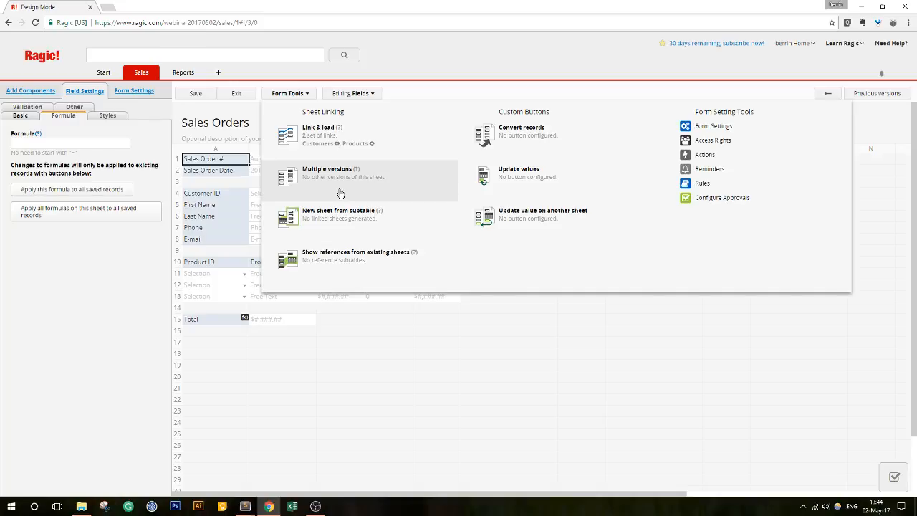
left_click(326, 187)
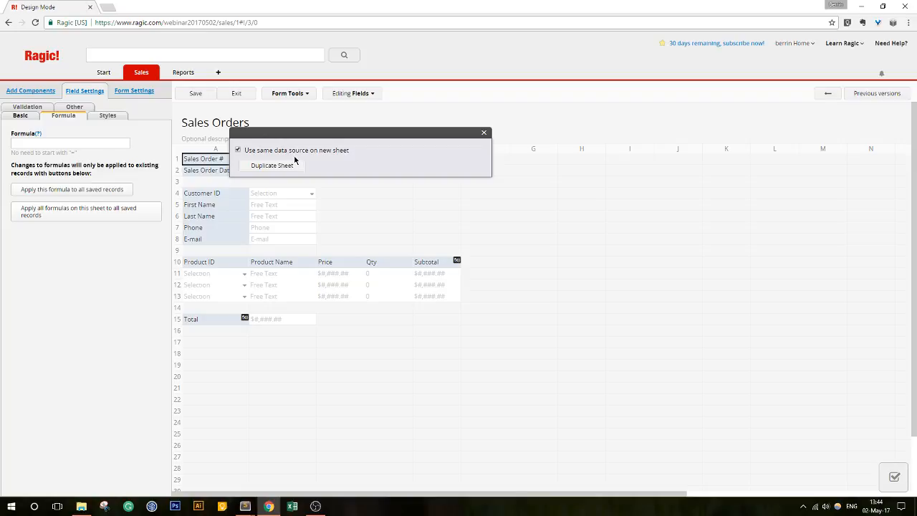
left_click(285, 168)
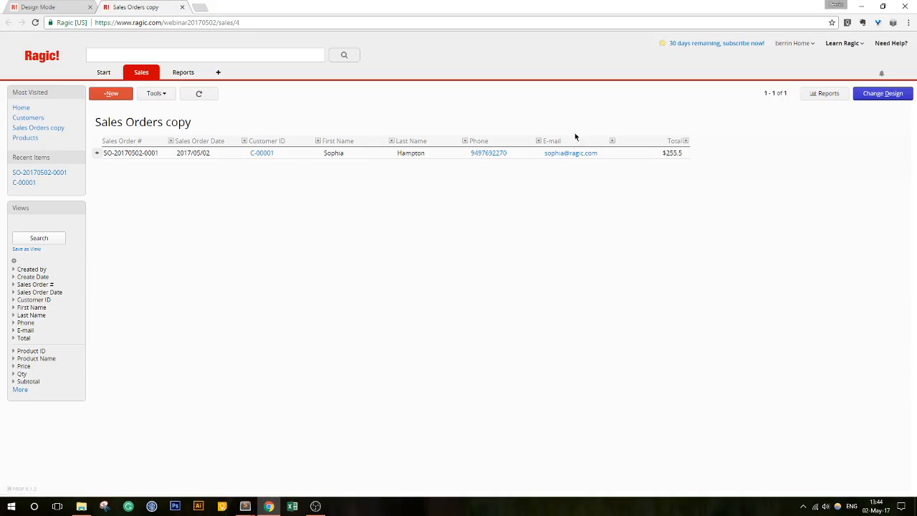
- Retitle the copied sheet 'Shipping Labels', save the design, and open its sales order record
left_click(860, 94)
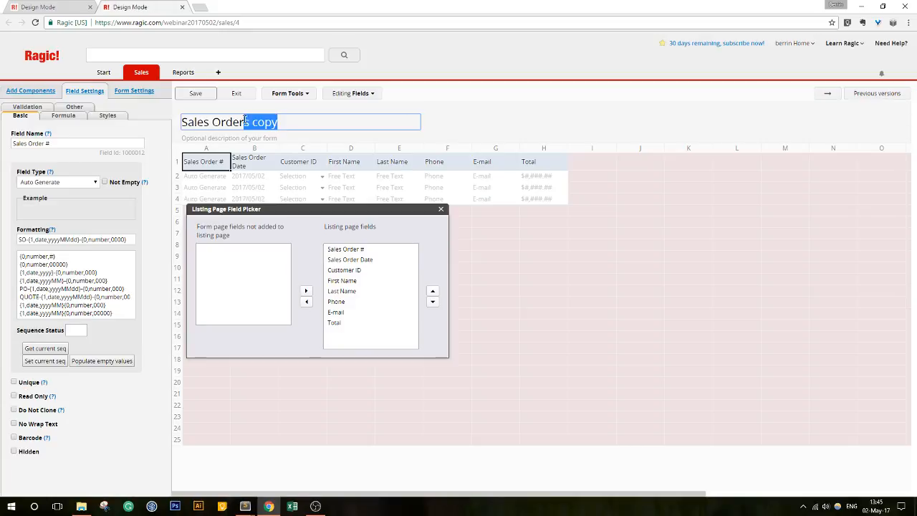
left_click(237, 95)
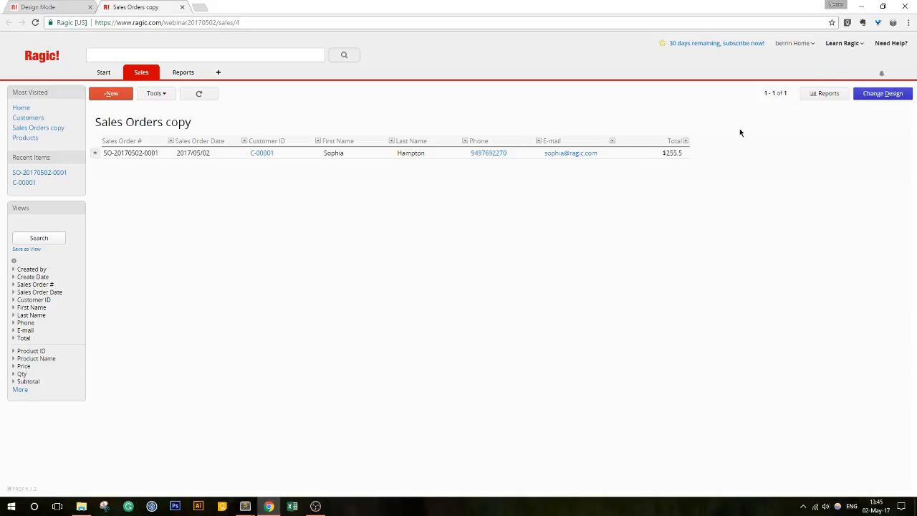
left_click(884, 94)
left_click_drag(298, 122, 181, 127)
type("Shipping")
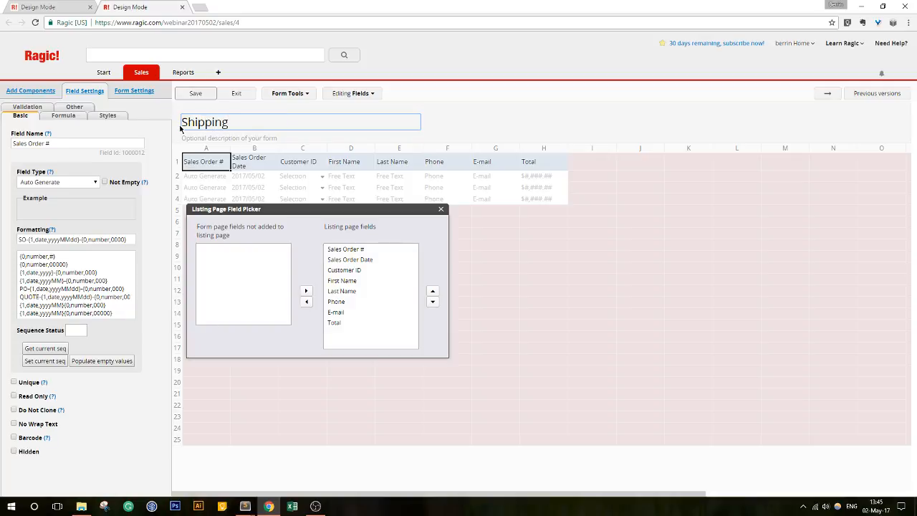
type(" Labels")
left_click(195, 94)
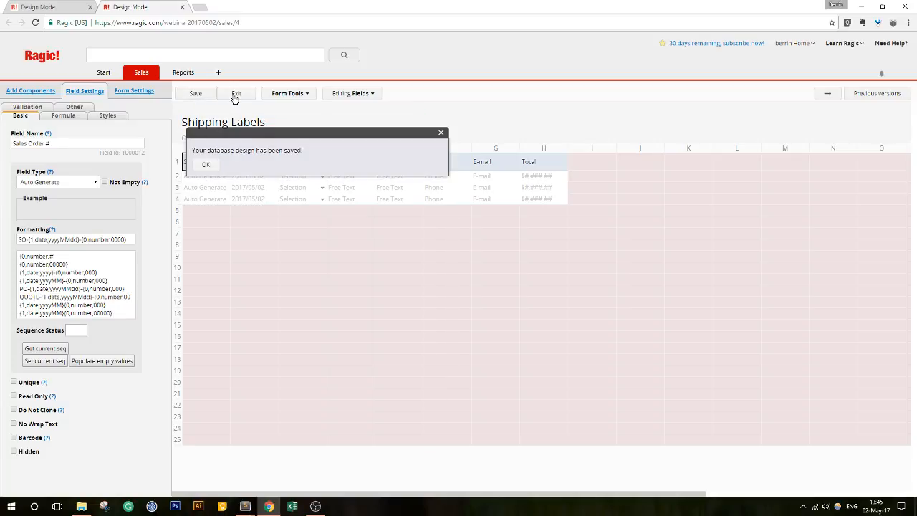
left_click(236, 93)
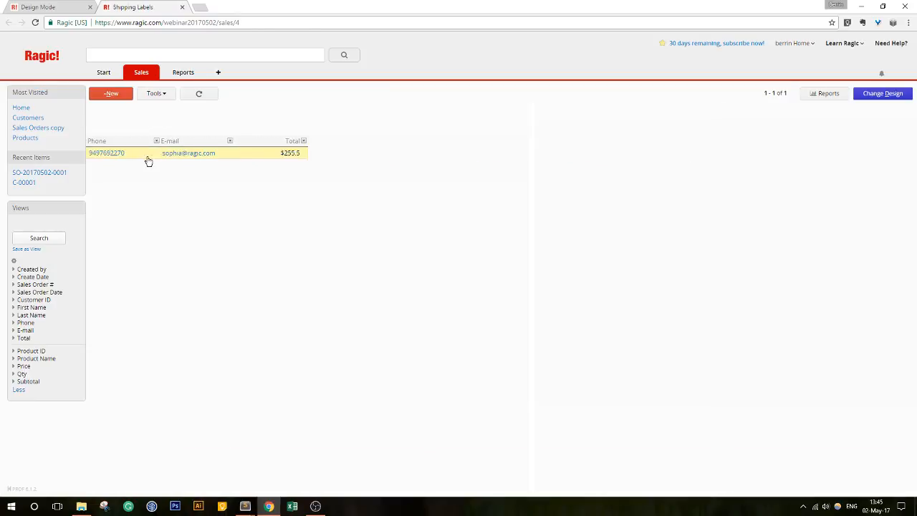
left_click(149, 160)
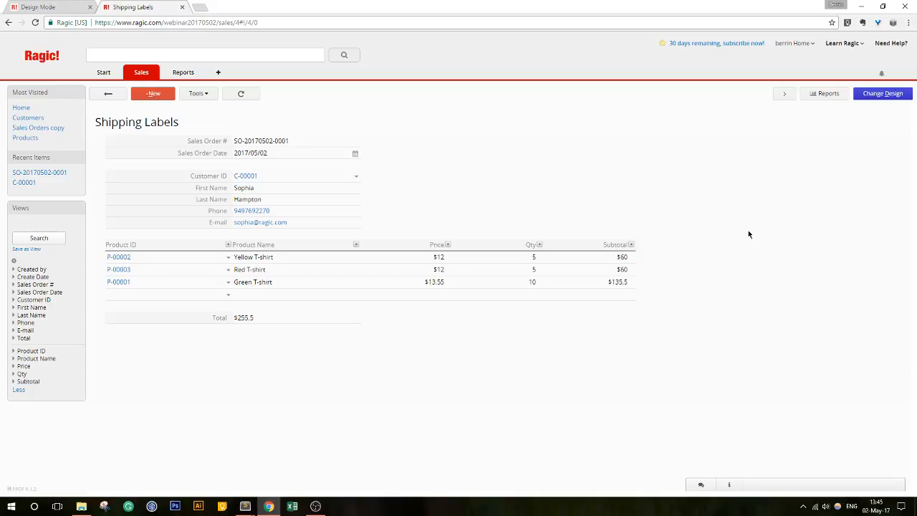
- In the Shipping Labels design, rename the Total label to 'Merchandise Value'
left_click(883, 93)
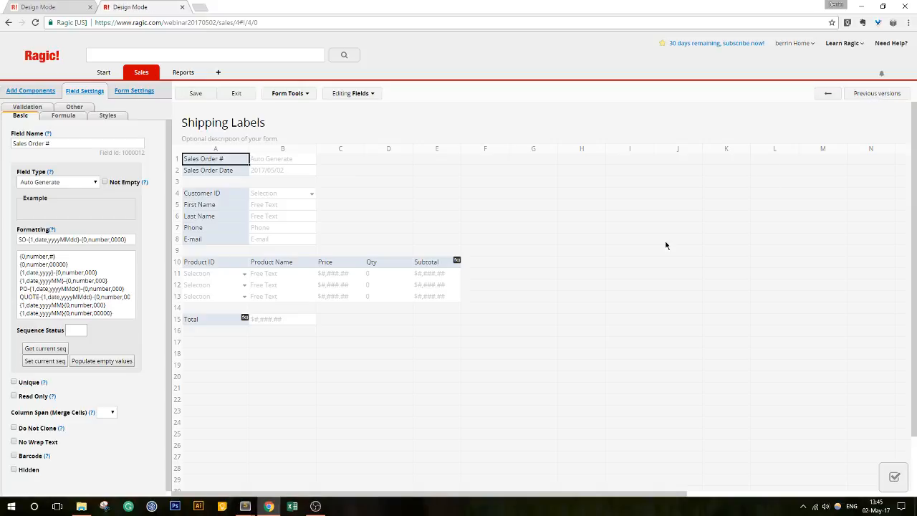
double_click(201, 320)
left_click_drag(209, 319, 182, 319)
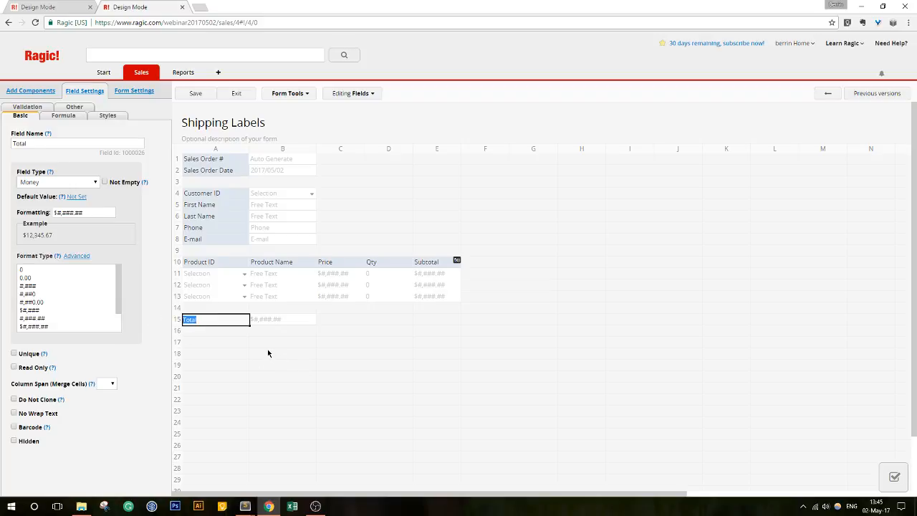
left_click_drag(126, 152, 149, 154)
left_click(157, 156)
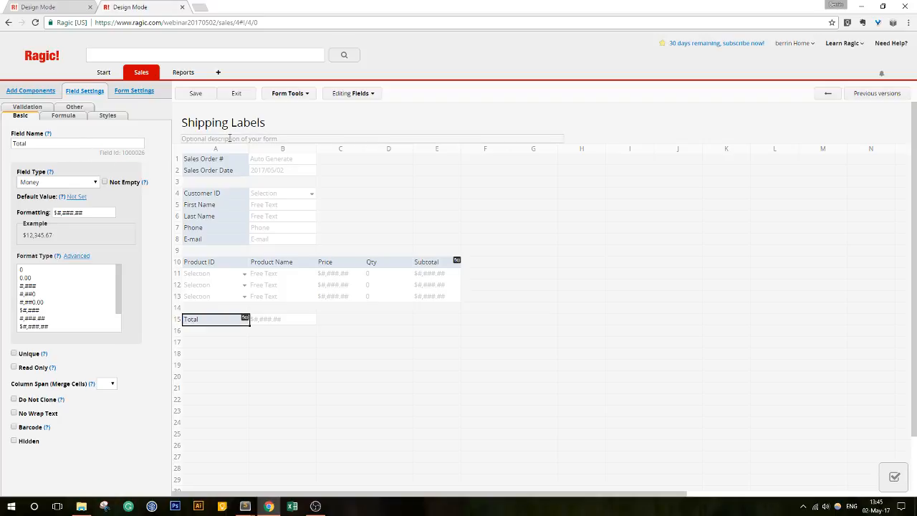
left_click(207, 319)
left_click_drag(207, 319, 175, 319)
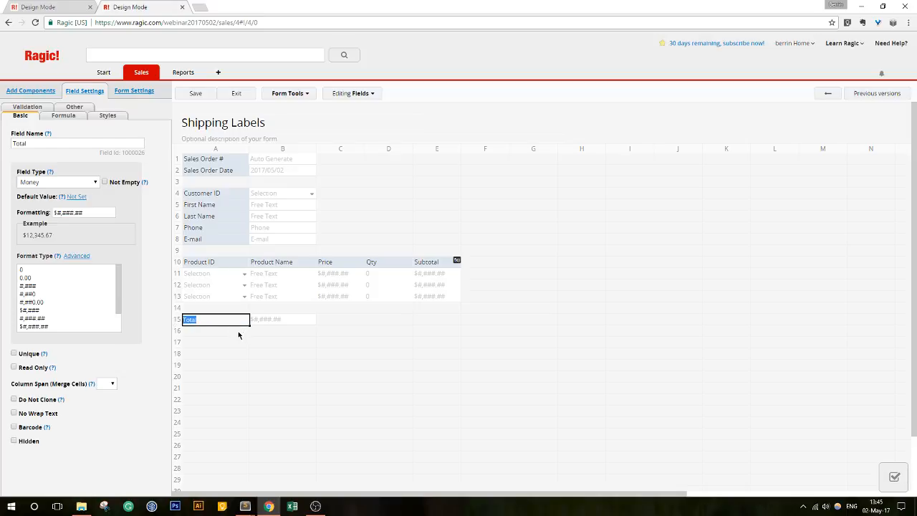
key("BackSpace")
type("Merchandise Value")
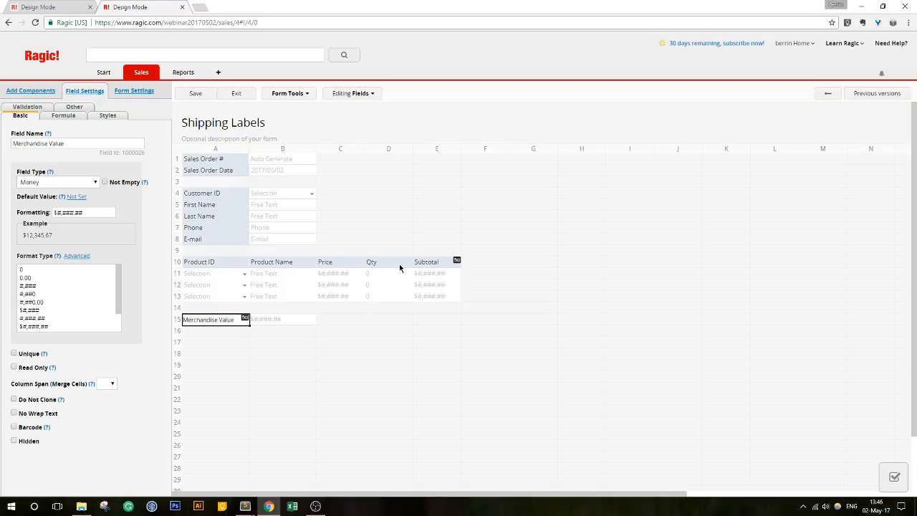
- Rename the Qty column header to 'Line Item Qty', save, and reopen the design
left_click(370, 262)
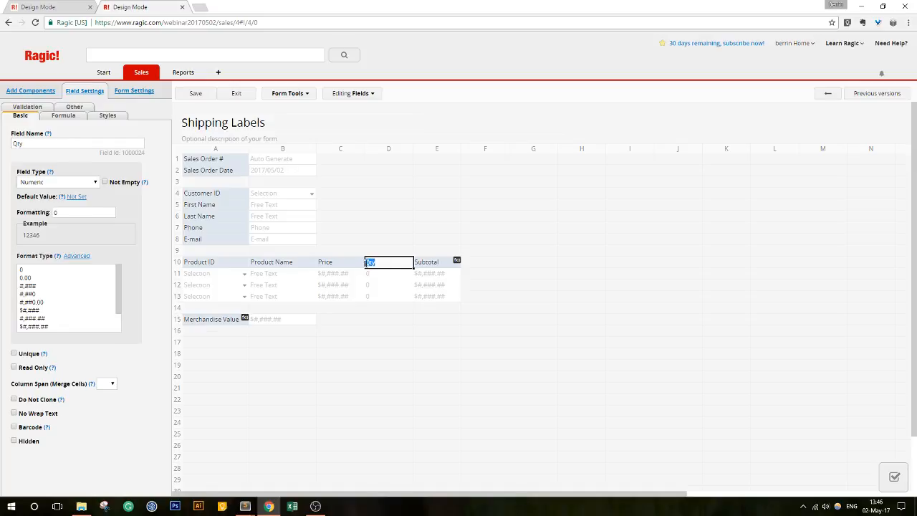
type("Line Item Qty")
left_click(198, 96)
left_click(239, 98)
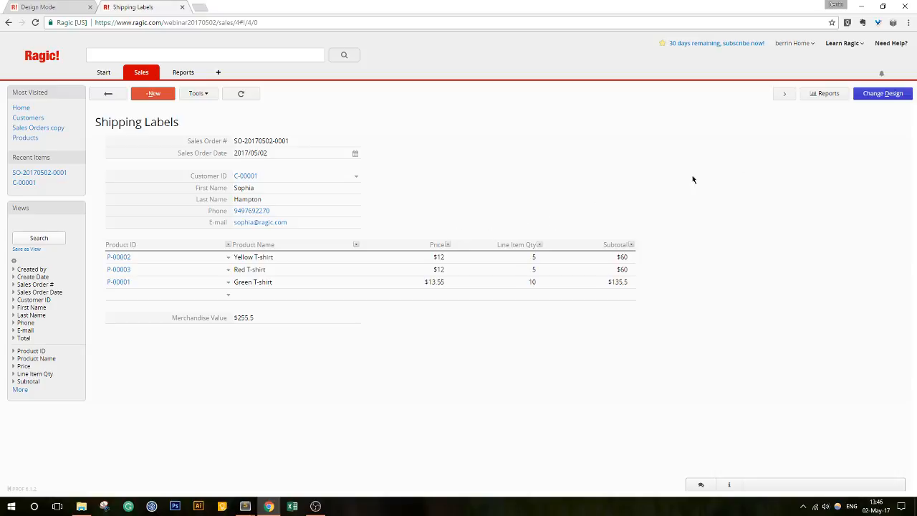
left_click(877, 96)
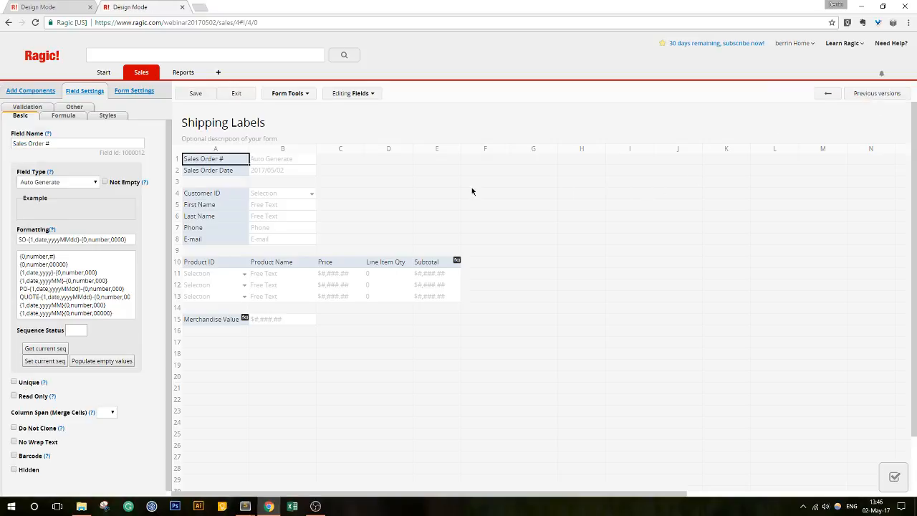
- Add new fields 'Shipping Date' in D1 and 'Shipped Via' in D2
left_click(382, 161)
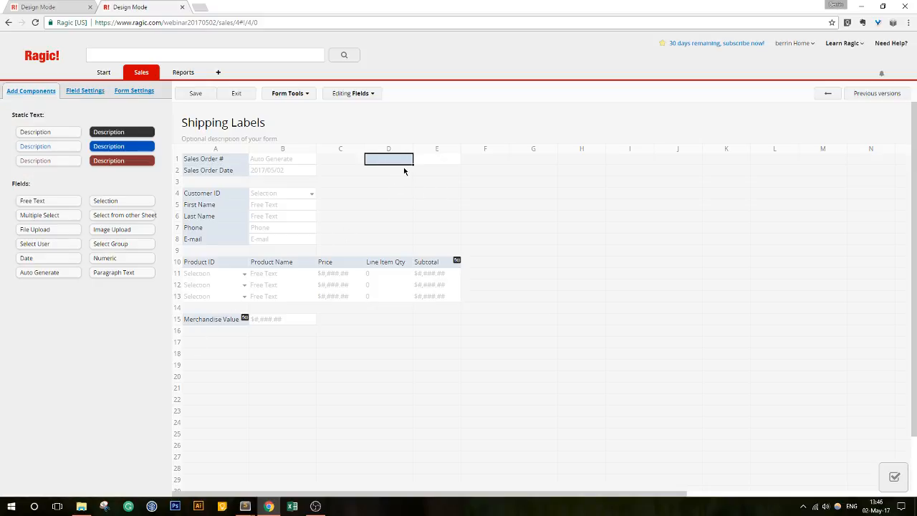
type("Shoipping Date")
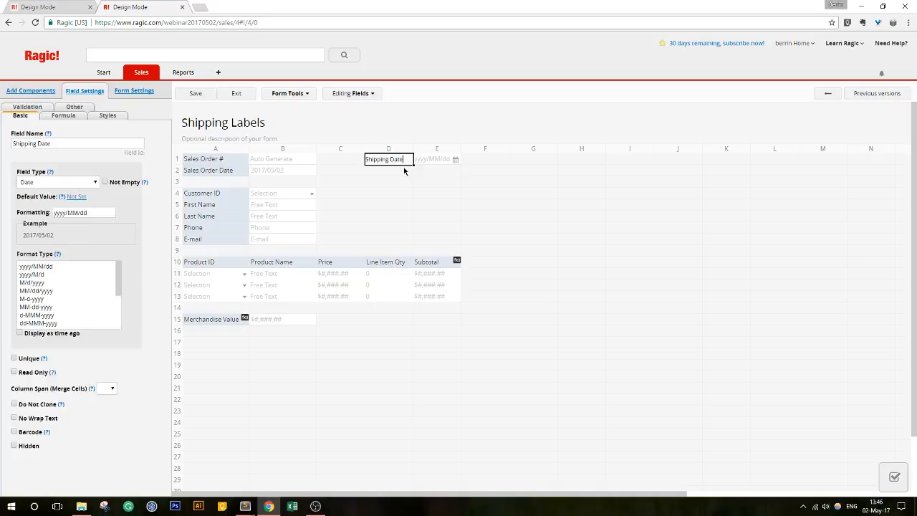
left_click(403, 169)
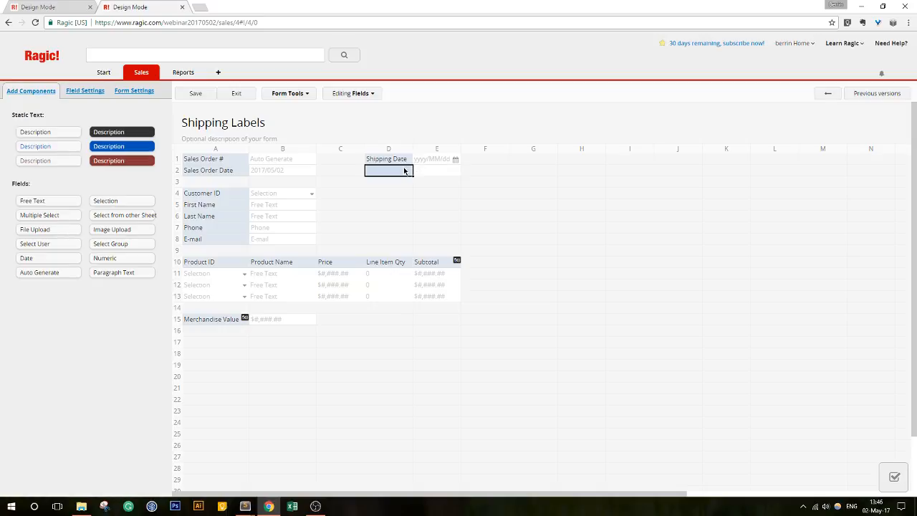
type("S")
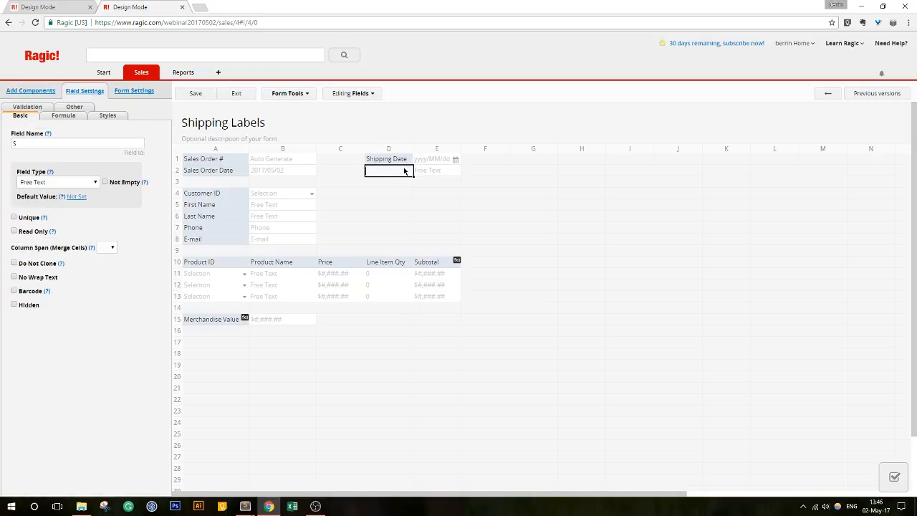
type("hipped Via")
- Make Shipped Via a selection of UPS, FedEx and USPS, save, and edit the record
left_click(85, 182)
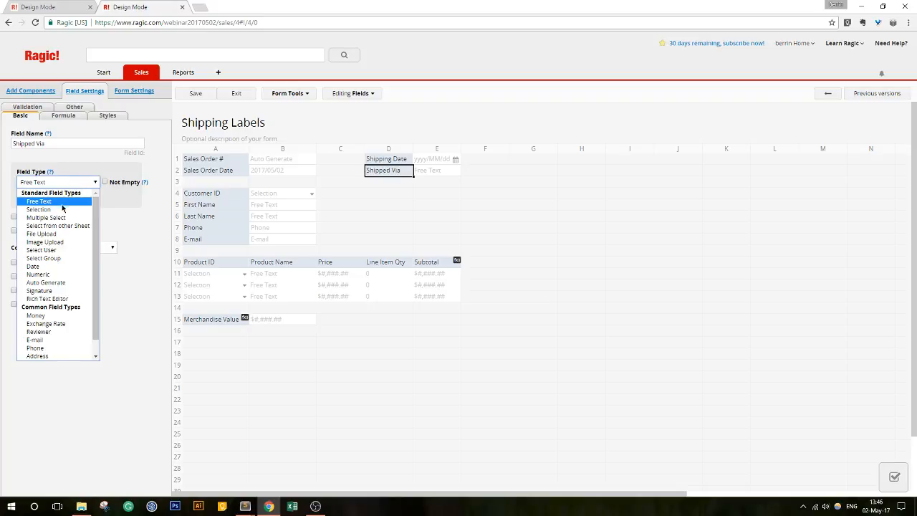
left_click(64, 208)
left_click(31, 231)
type("UPS")
key("Return")
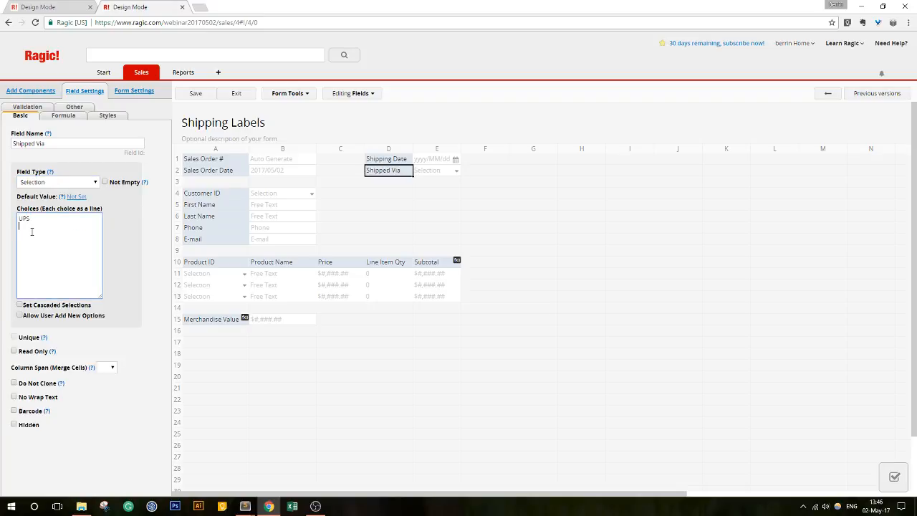
type("FedEx ")
type("USPS")
left_click(195, 94)
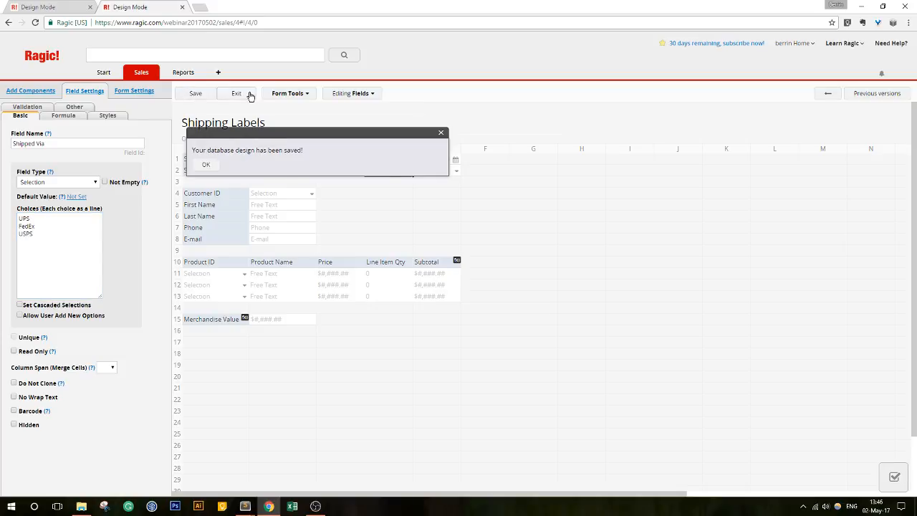
left_click(248, 95)
left_click(631, 143)
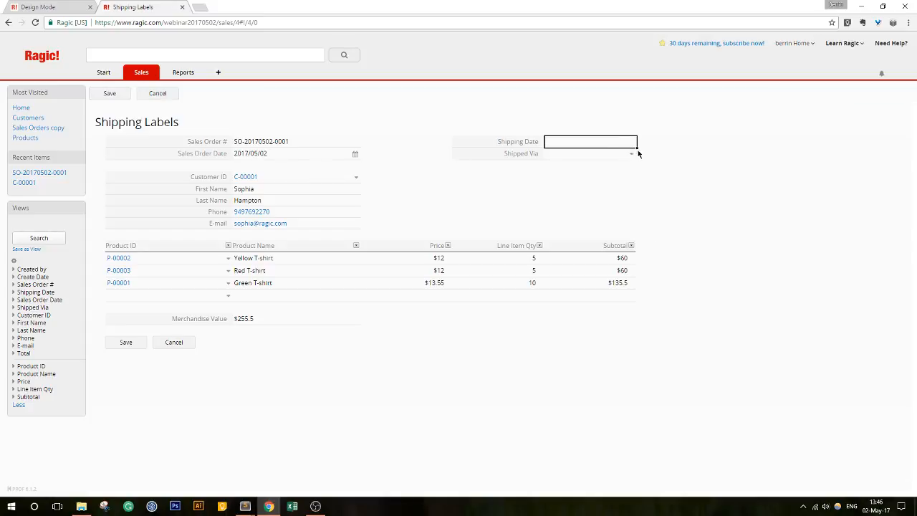
- Enter Shipping Date 2017/05/03 and carrier USPS on this label, then save it
left_click(606, 145)
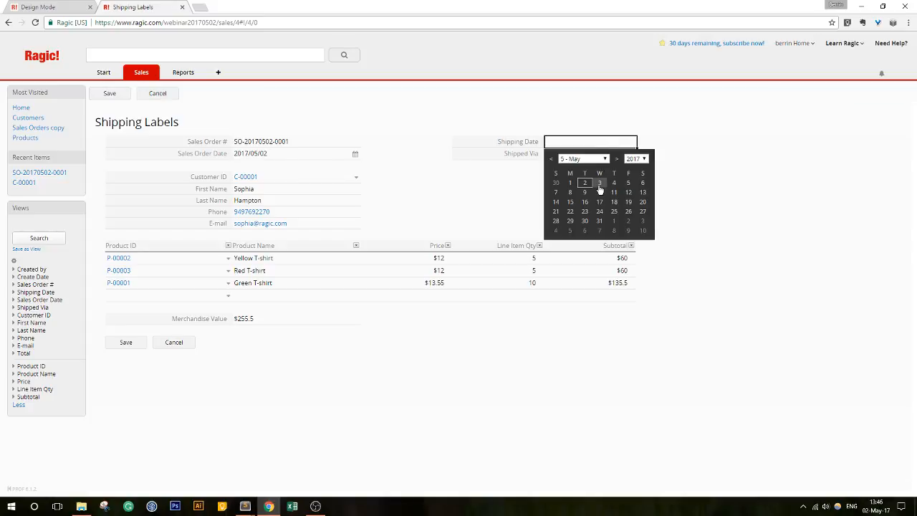
left_click(594, 182)
left_click(585, 155)
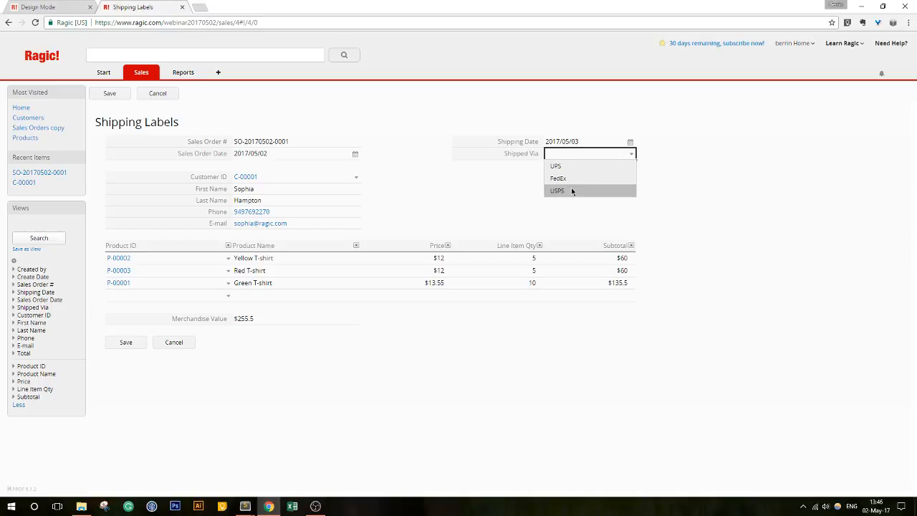
left_click(571, 187)
left_click(120, 347)
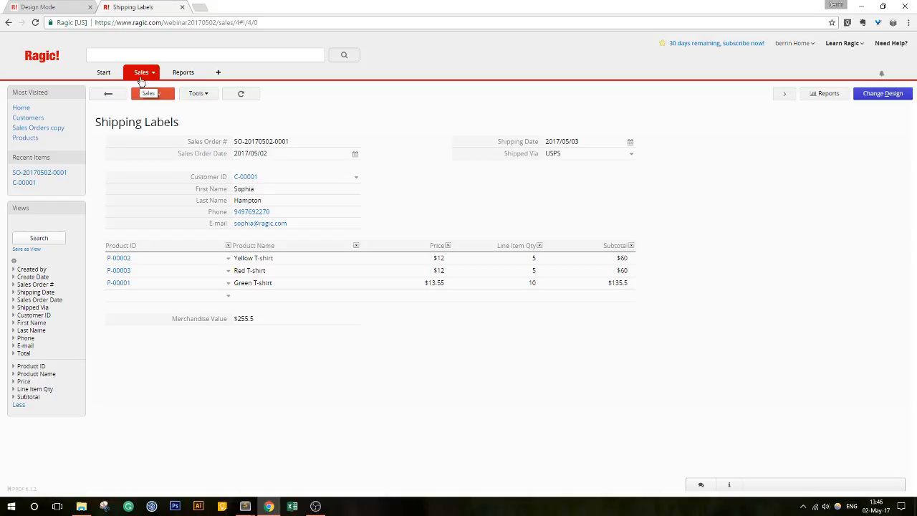
- Start a new sales order for the existing customer with a Yellow T-shirt line
mouse_move(142, 72)
left_click(180, 122)
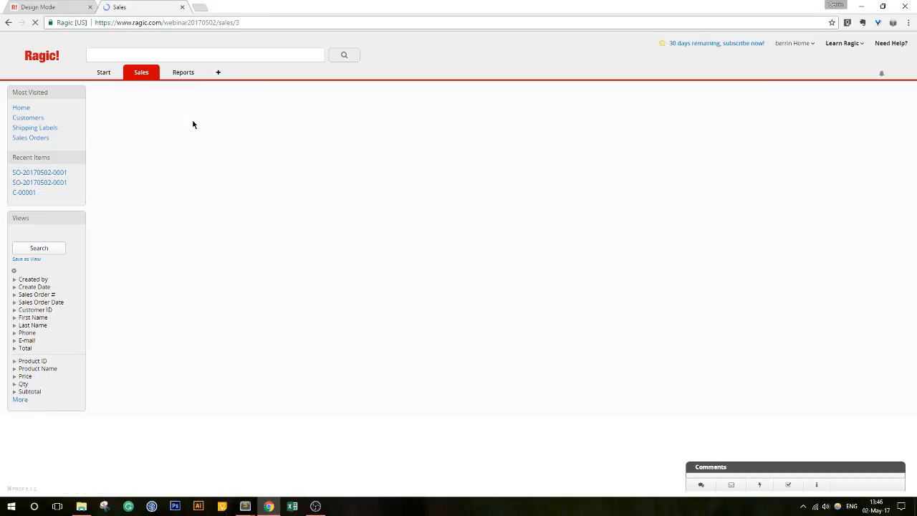
left_click(163, 153)
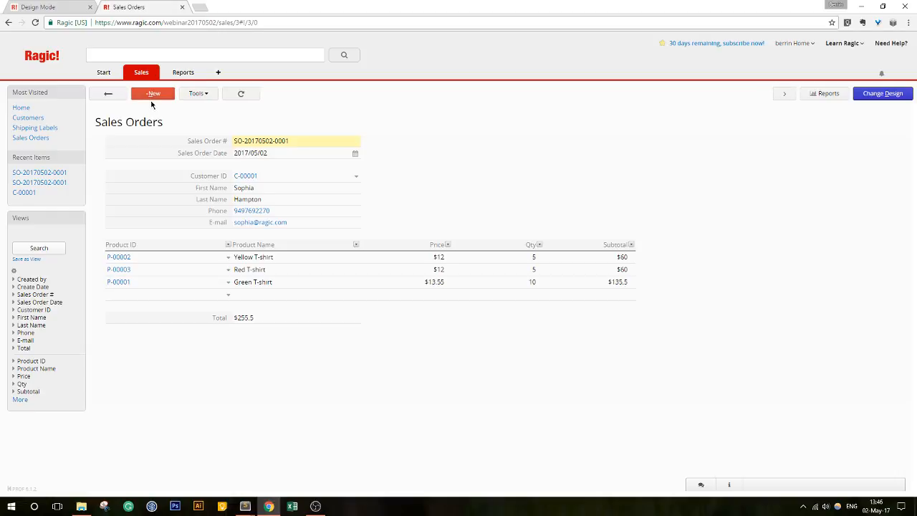
left_click(149, 93)
left_click(279, 177)
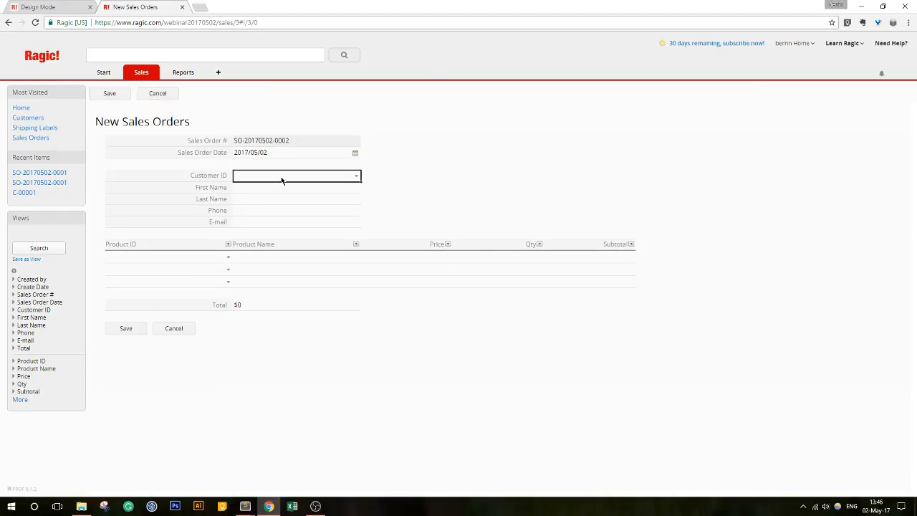
left_click(245, 168)
left_click(204, 242)
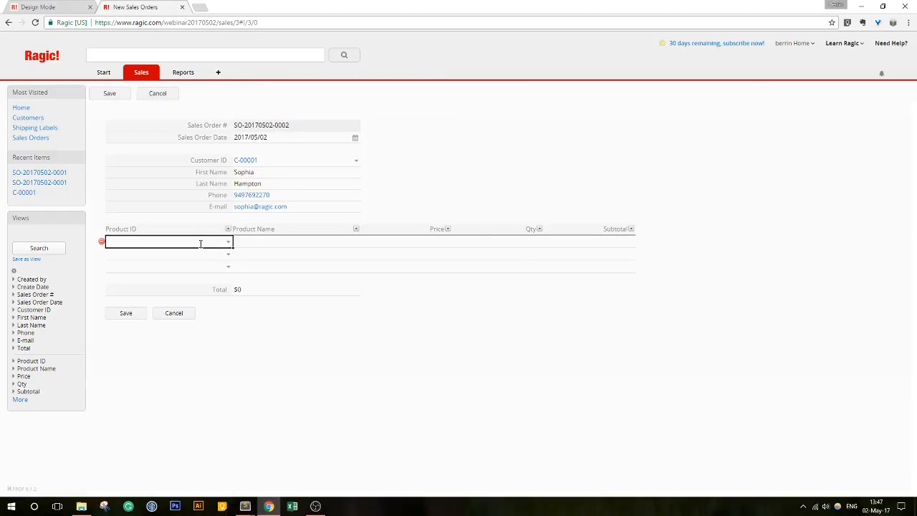
left_click(214, 230)
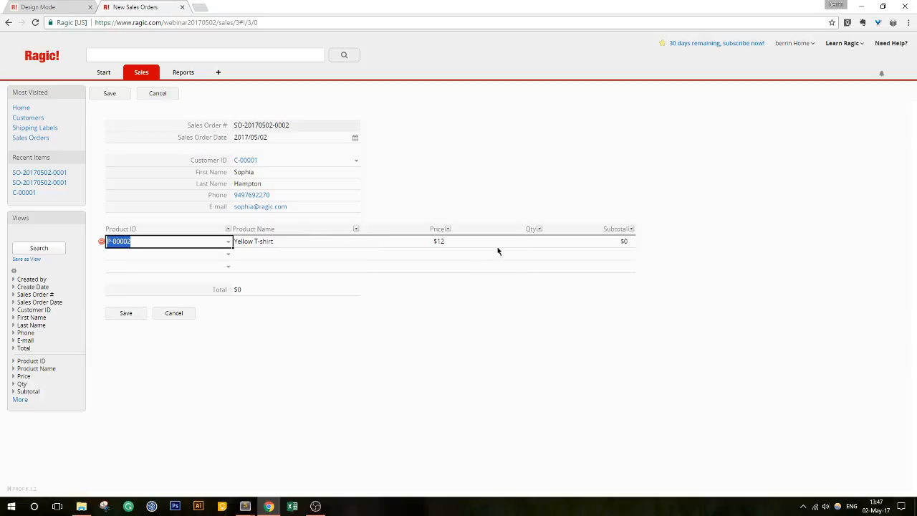
- Set the line quantity to 50, save the $600 order, and open Shipping Labels
left_click(517, 242)
type("50")
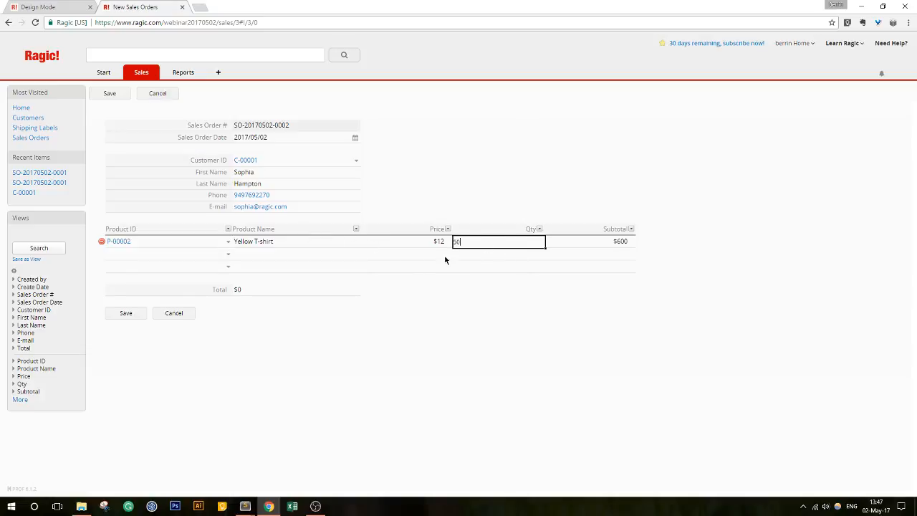
left_click(127, 314)
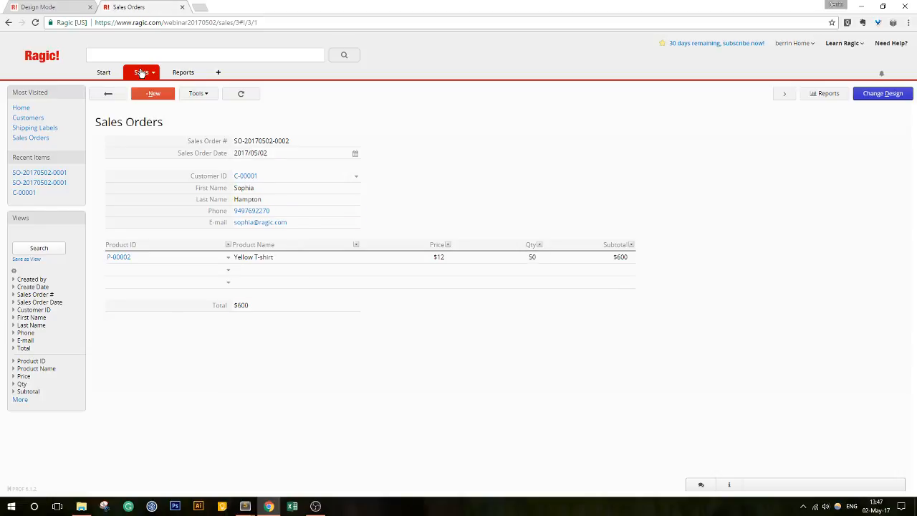
mouse_move(141, 74)
left_click(158, 133)
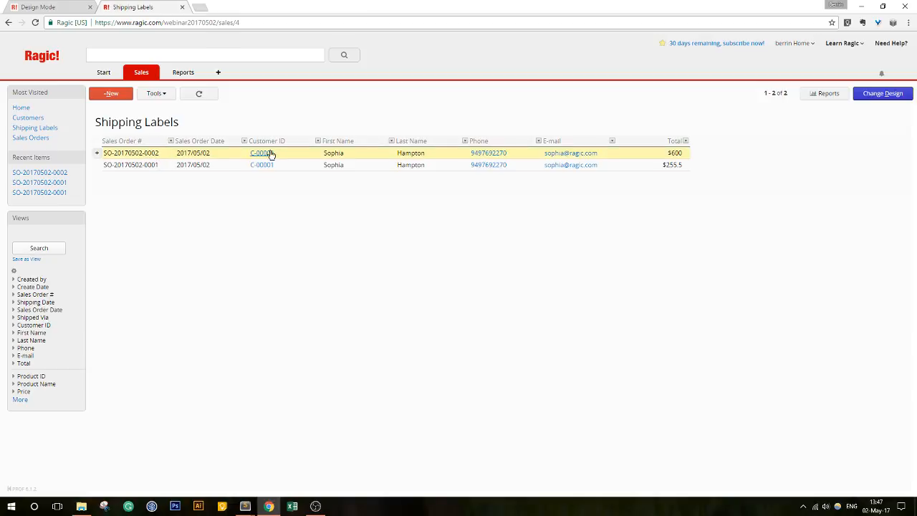
- Review both shipping label records, then expand the search fields to show Line Item Qty and Subtotal
left_click(631, 152)
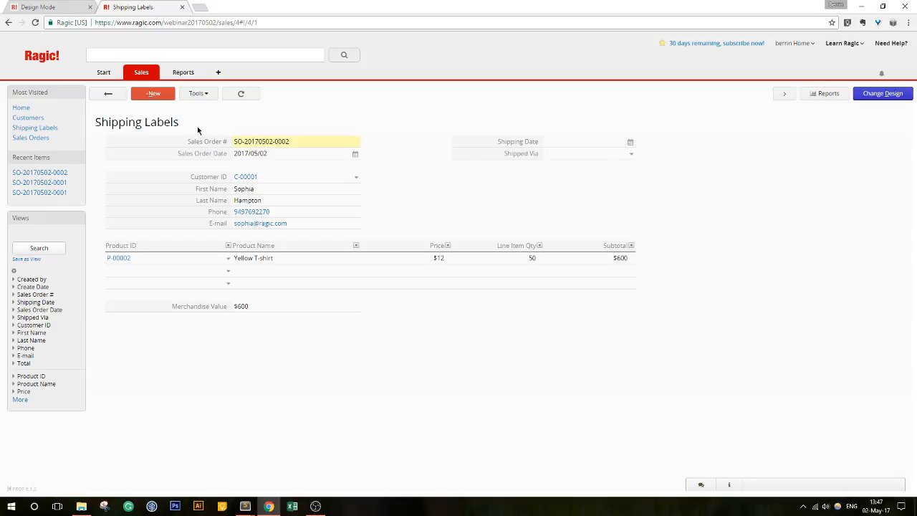
left_click(121, 98)
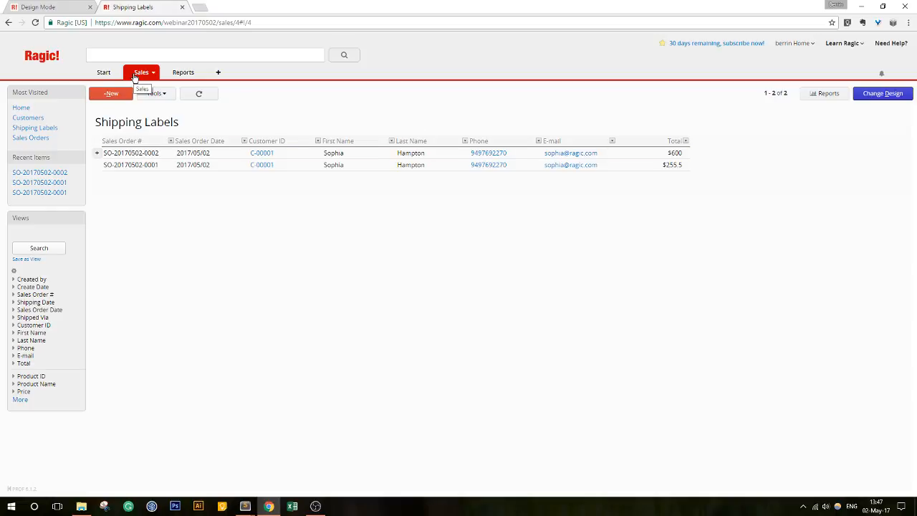
mouse_move(135, 77)
mouse_move(150, 120)
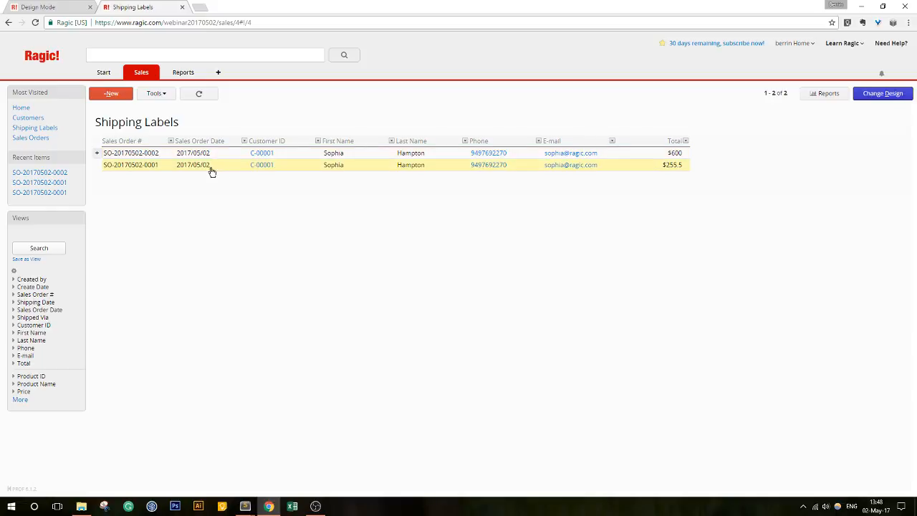
left_click(349, 167)
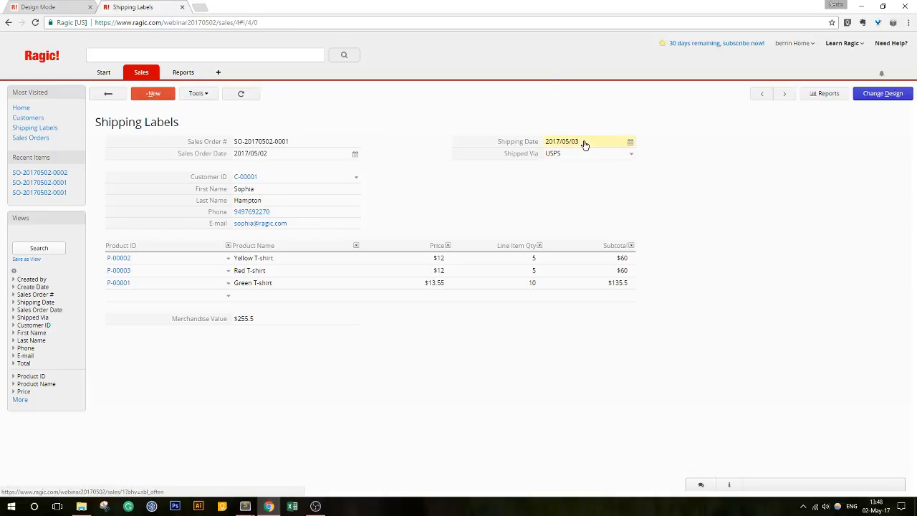
left_click(101, 93)
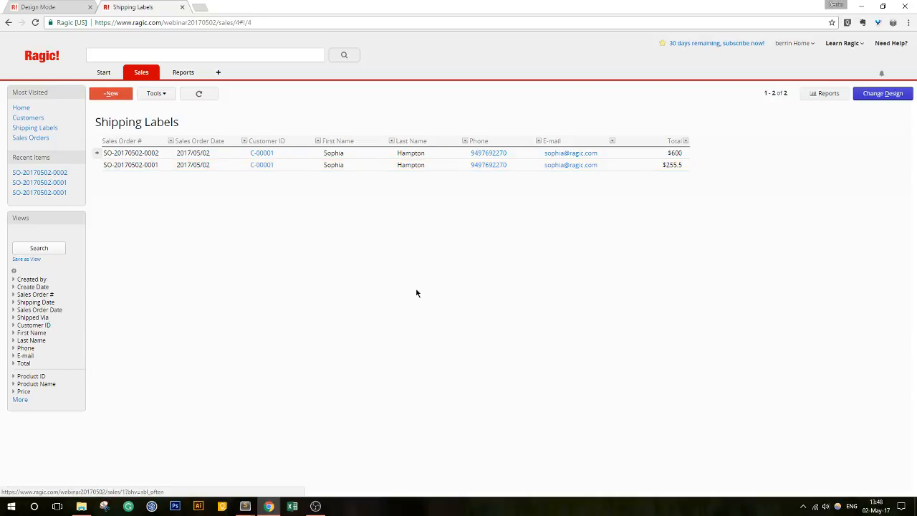
left_click(20, 399)
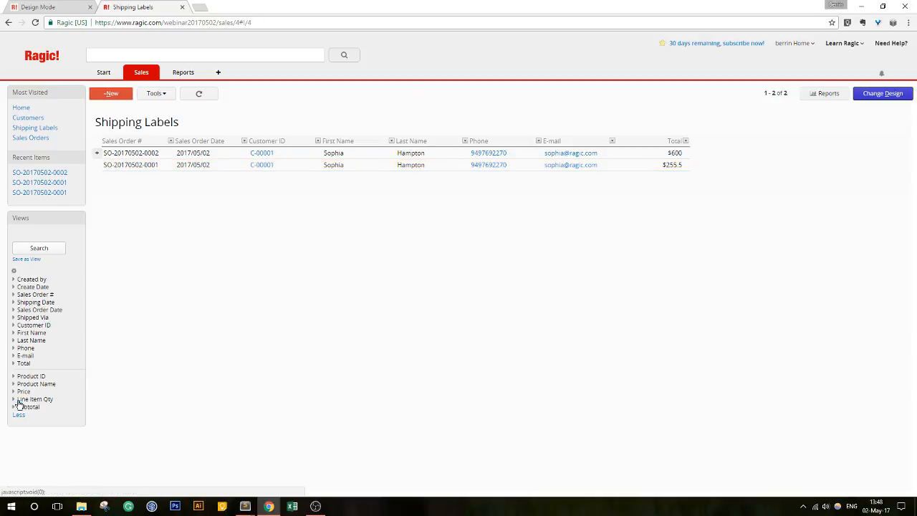
- Filter Shipping Labels to an exact-match empty Shipping Date, then choose to save it as a Fixed Filter view
left_click(35, 303)
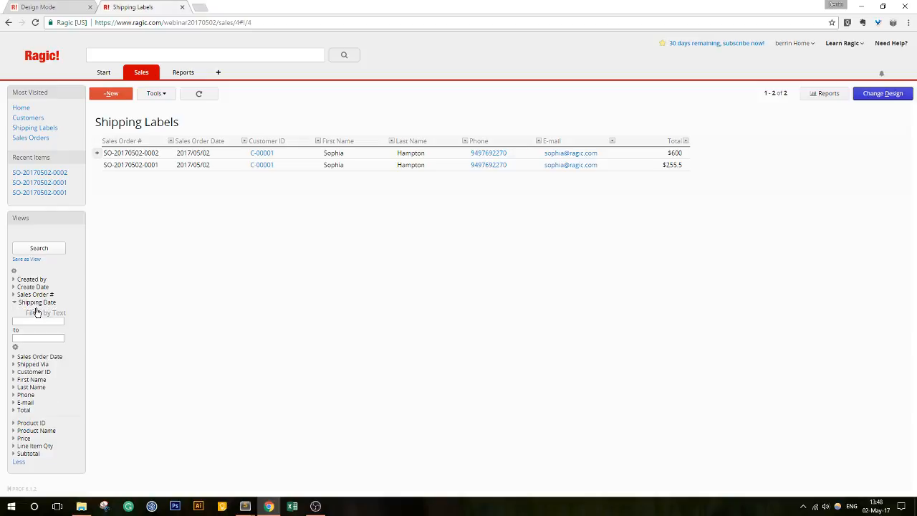
left_click(40, 320)
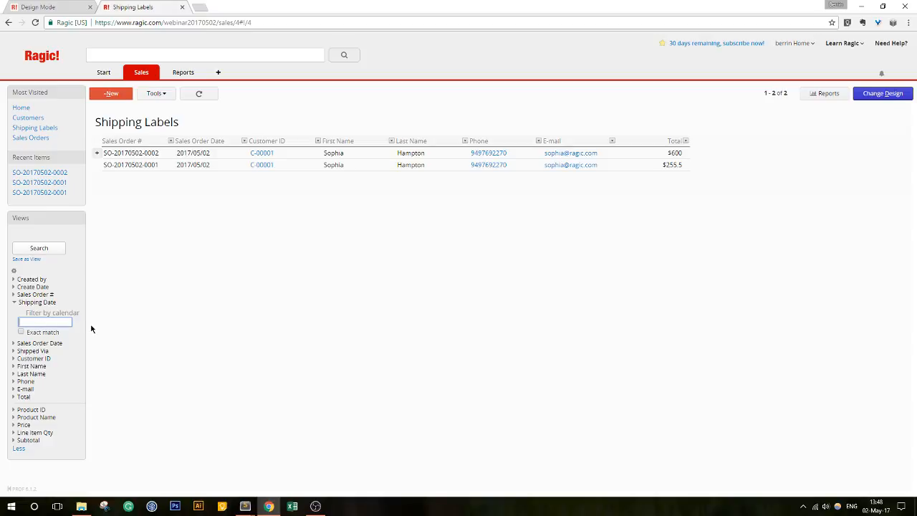
left_click(21, 333)
left_click(40, 248)
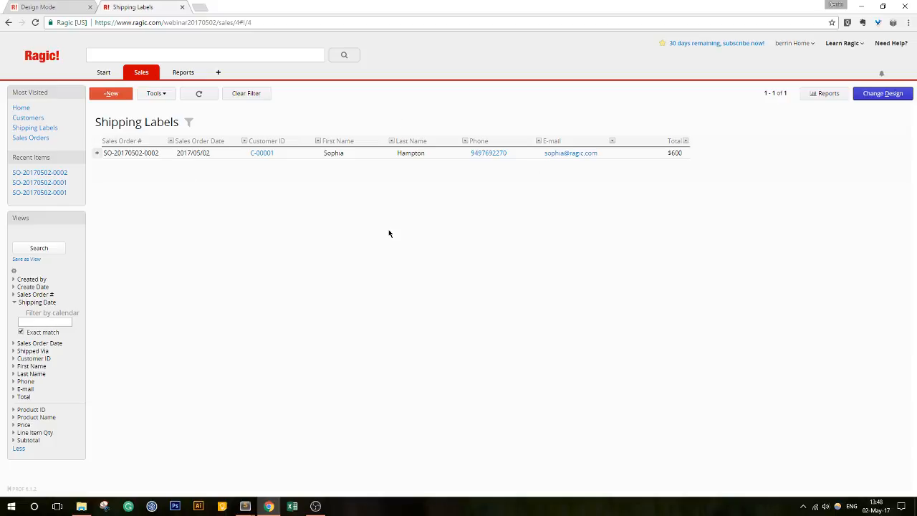
left_click(26, 260)
left_click(396, 170)
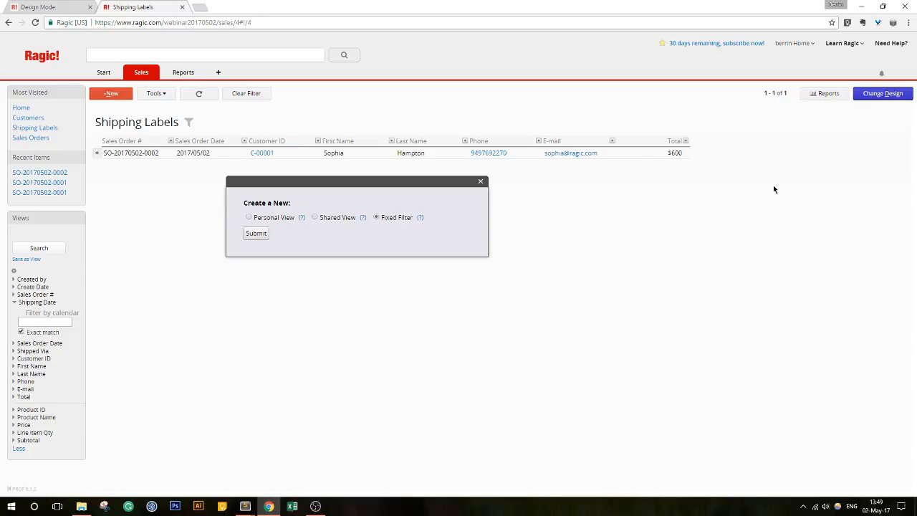
- Submit the Fixed Filter view, close the Shipping Labels tab, and exit Sales Orders design mode
left_click(256, 234)
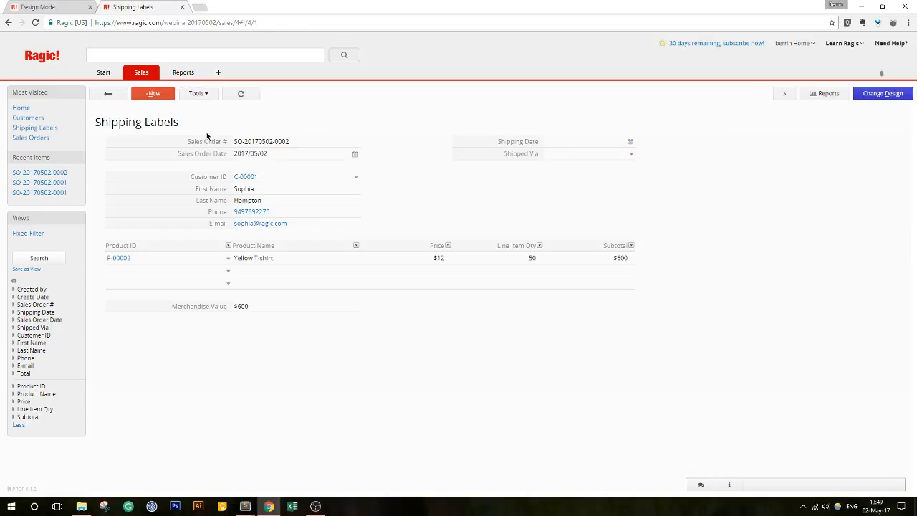
left_click(120, 94)
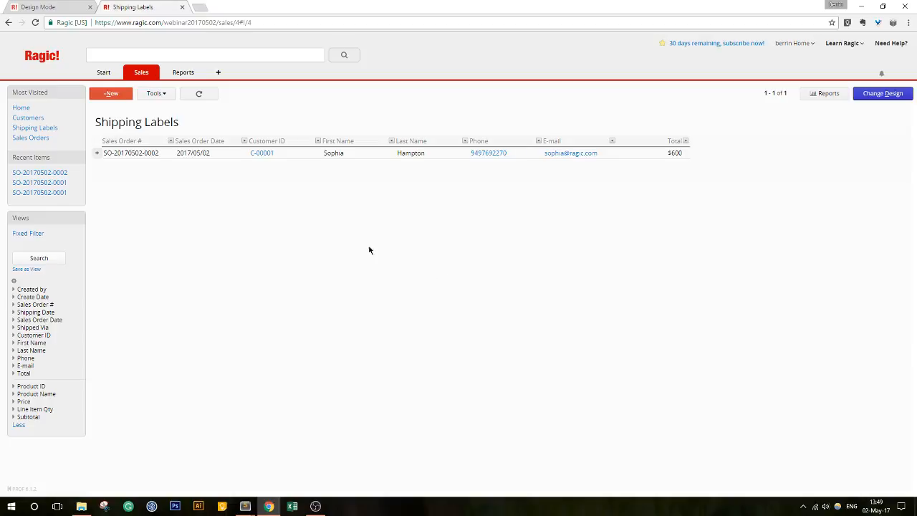
left_click(182, 7)
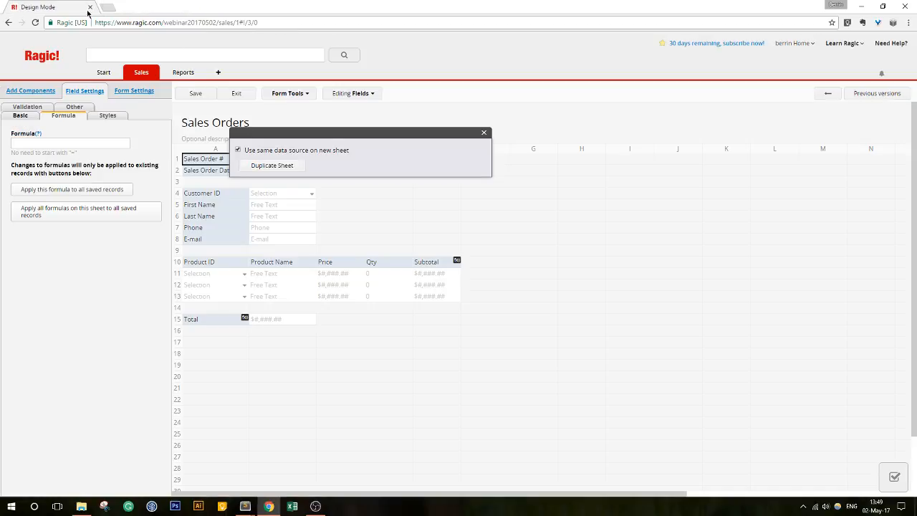
left_click(483, 134)
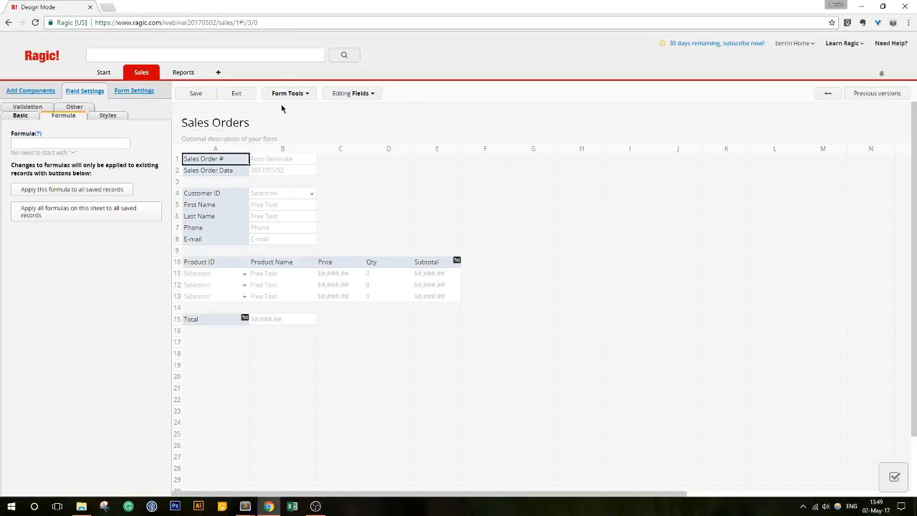
left_click(237, 93)
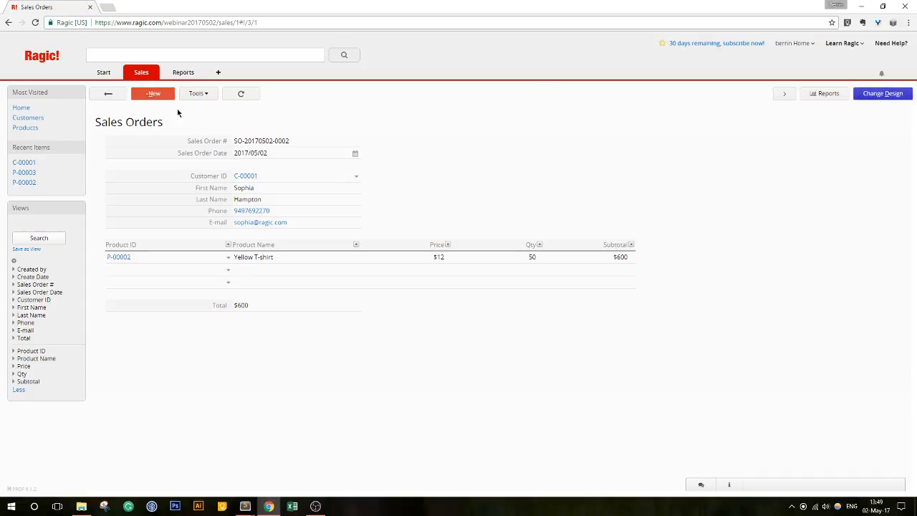
left_click(110, 96)
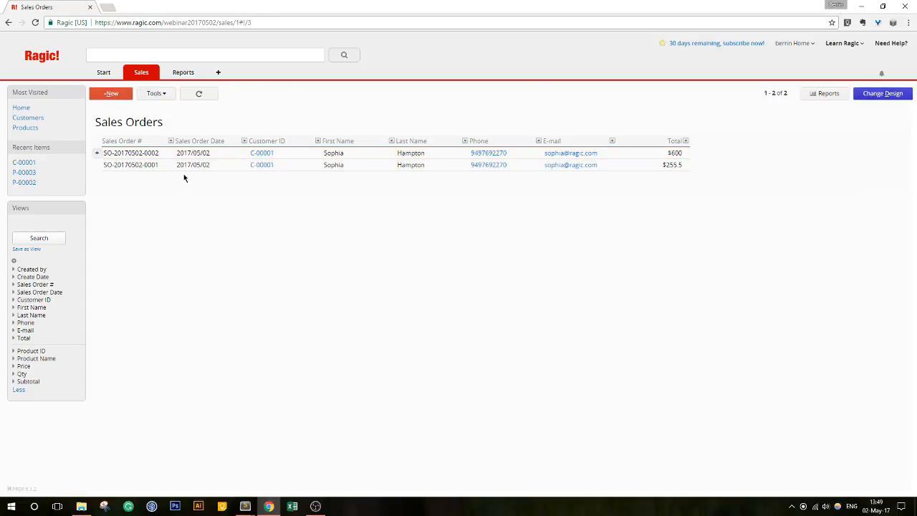
left_click(197, 169)
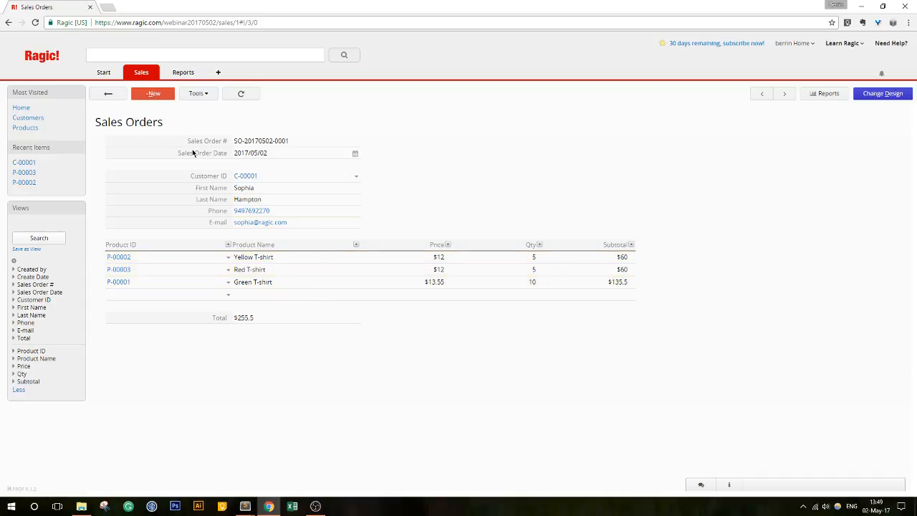
left_click(107, 94)
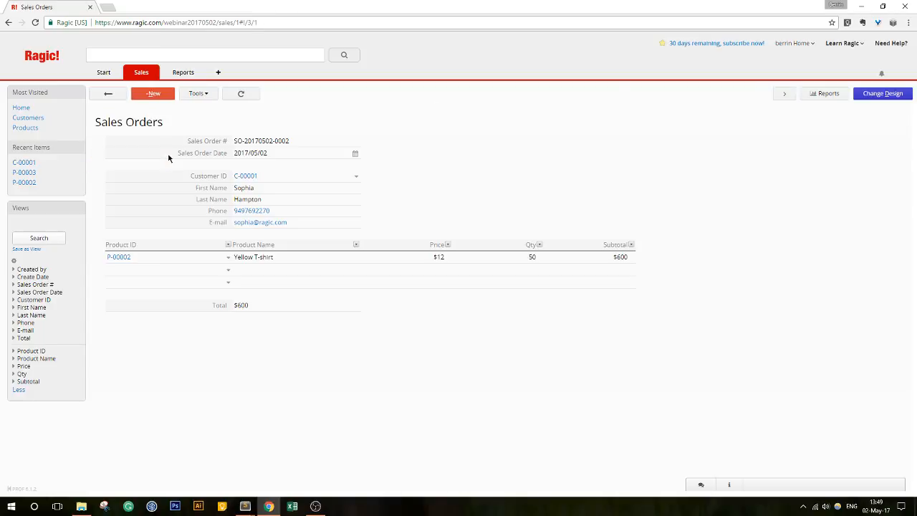
left_click(111, 98)
left_click(176, 168)
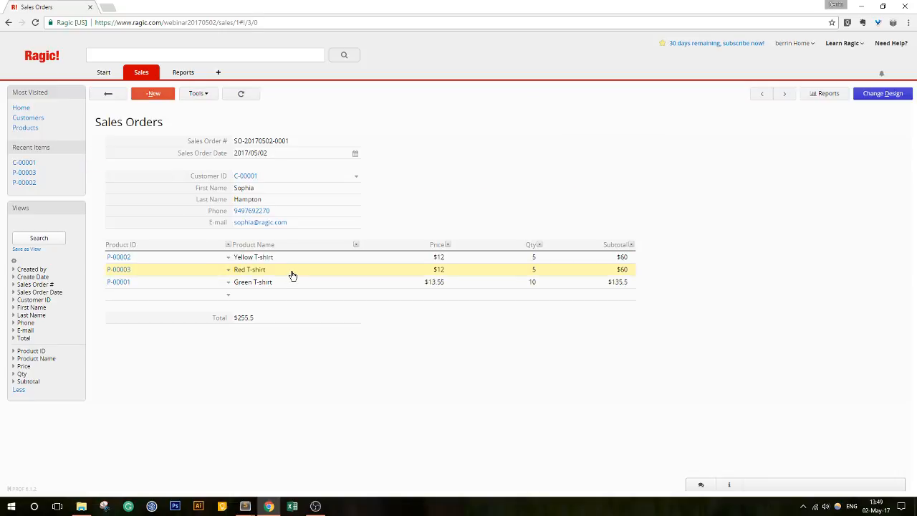
left_click(108, 94)
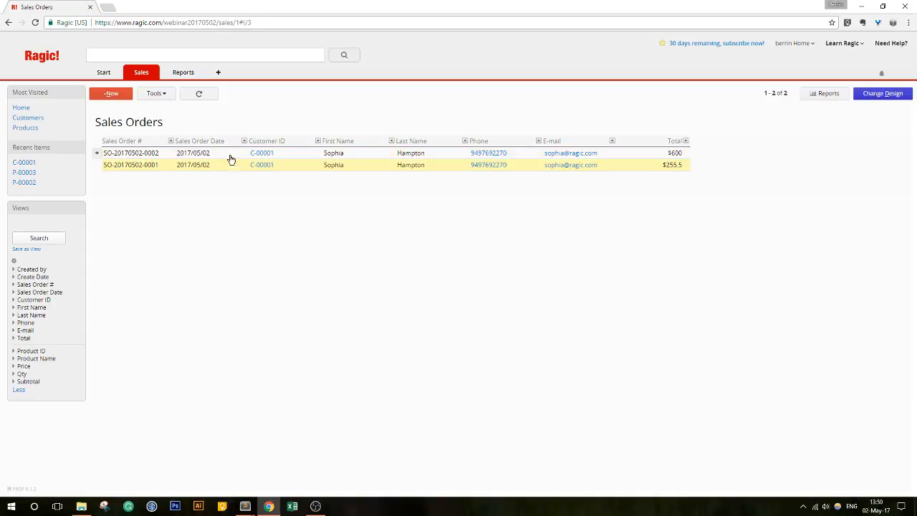
left_click(881, 95)
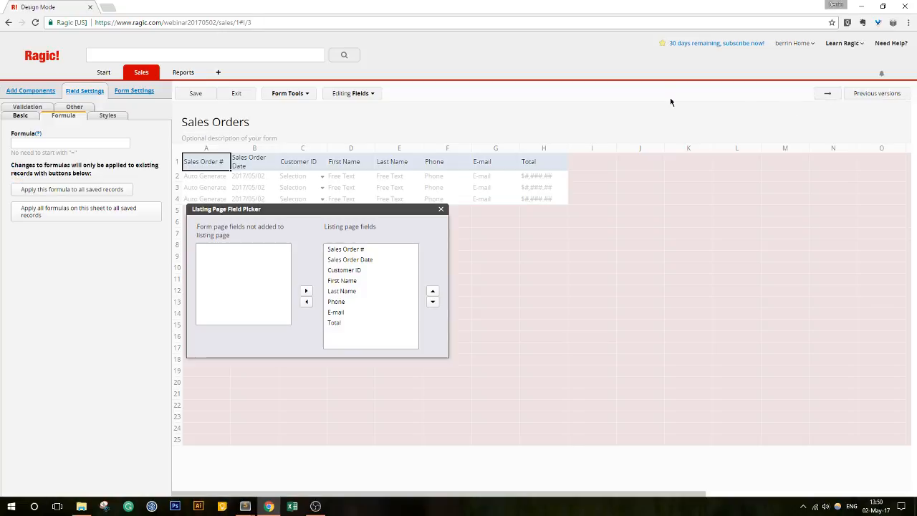
- Switch the Sales Orders sheet to form page design and show its Form Tools menu
left_click(828, 94)
left_click(289, 94)
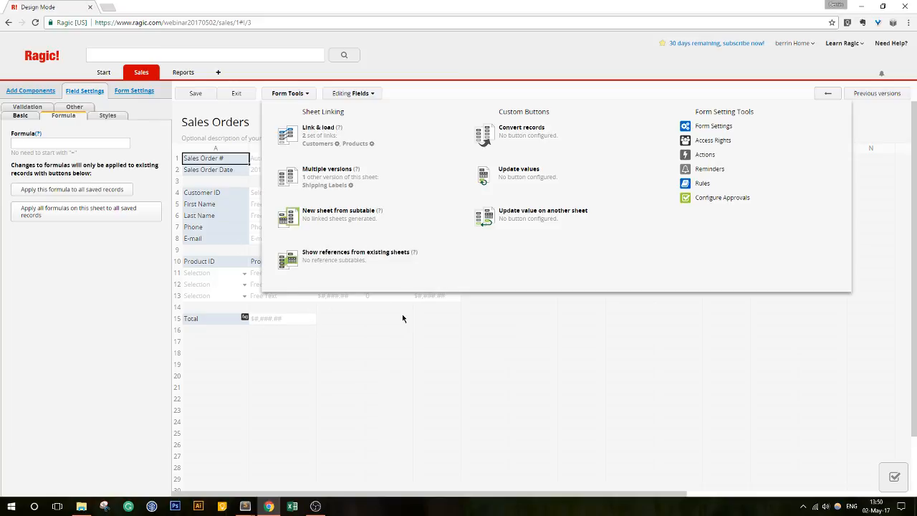
- Create a new sheet from the Product ID–Subtotal subtable, keeping Sales Order # as the link-back field
left_click(357, 228)
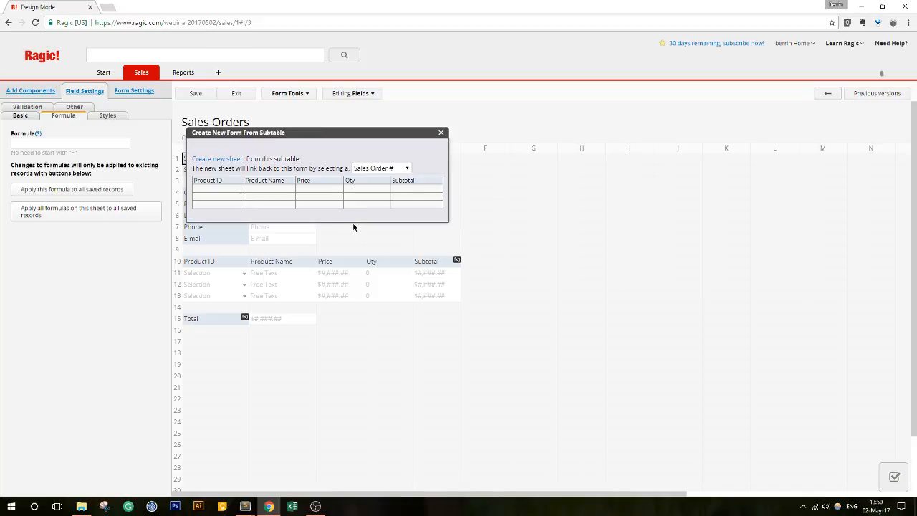
left_click(359, 169)
left_click(367, 147)
left_click_drag(349, 141, 523, 122)
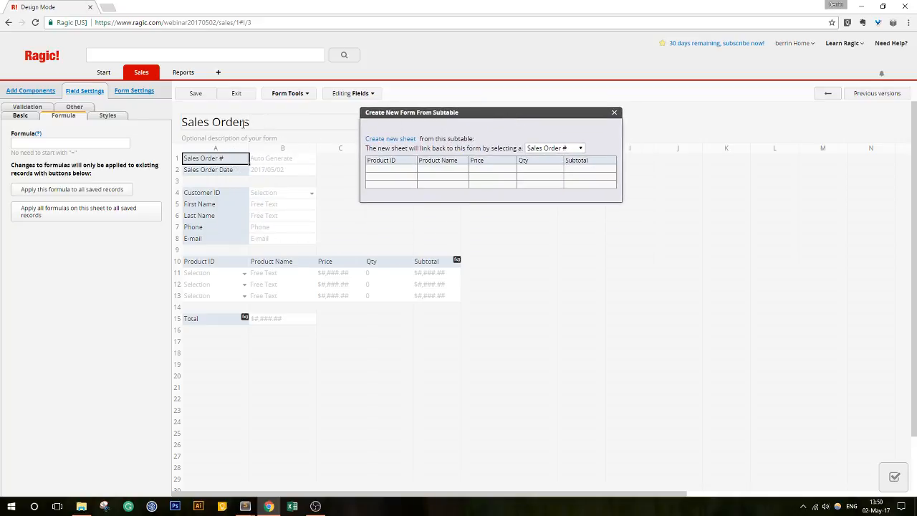
left_click(565, 149)
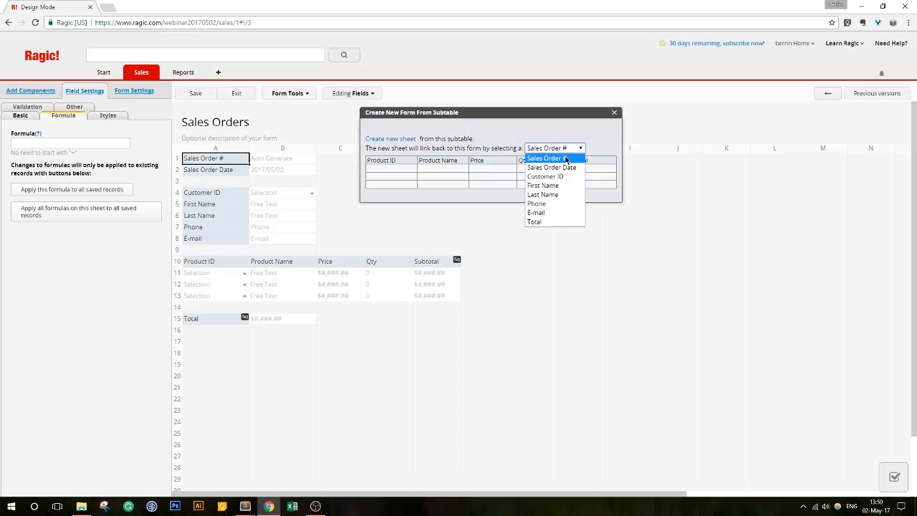
left_click(566, 158)
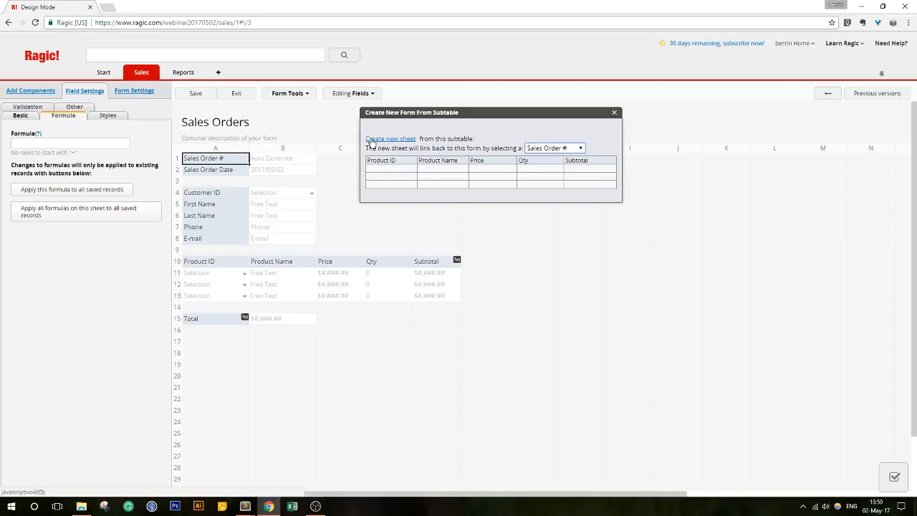
left_click(399, 140)
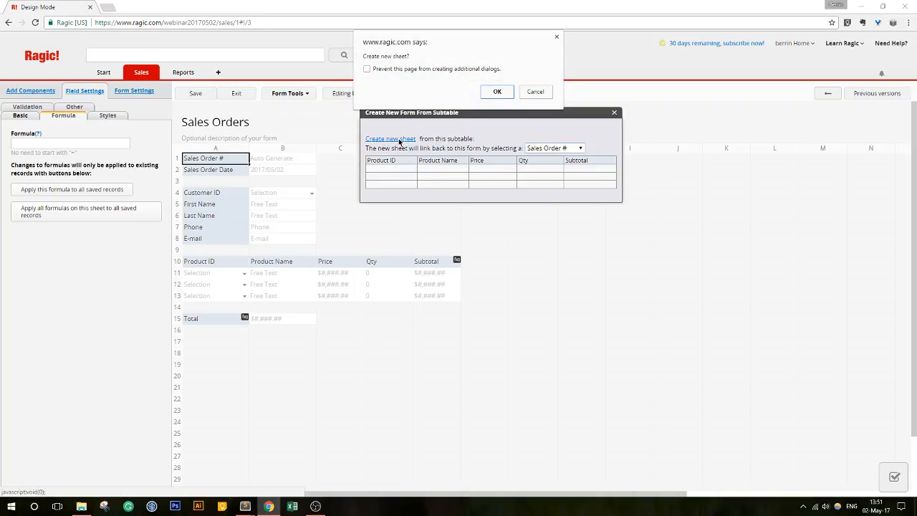
- Confirm the new sheet's creation, close the Sales Orders setup window, and enter the new sheet's design
left_click(496, 93)
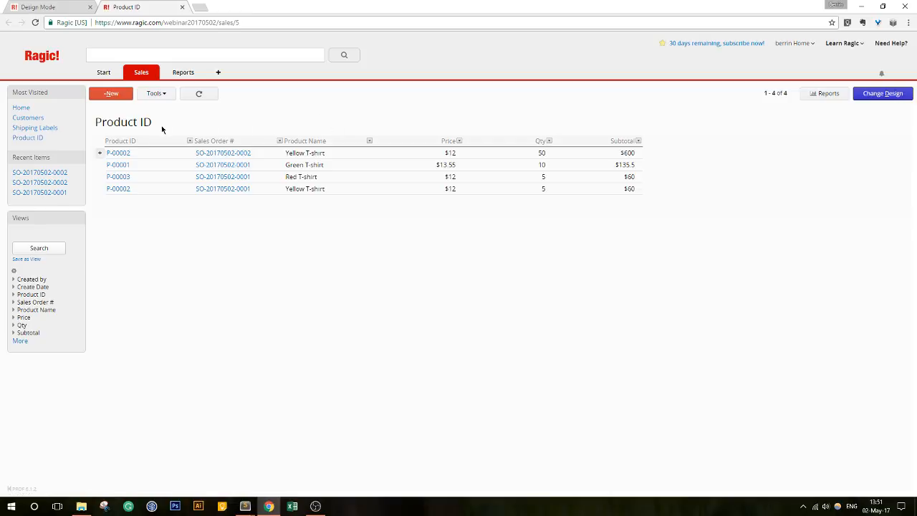
left_click(881, 94)
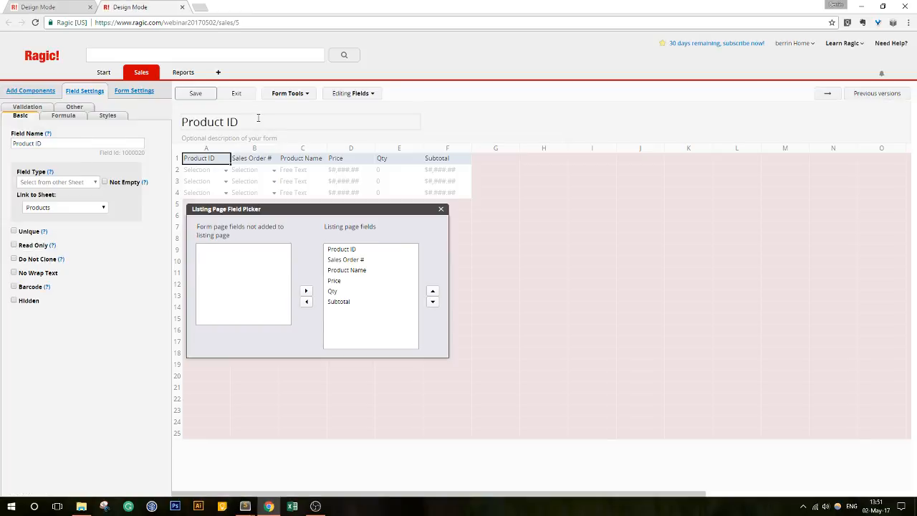
left_click_drag(262, 116, 181, 122)
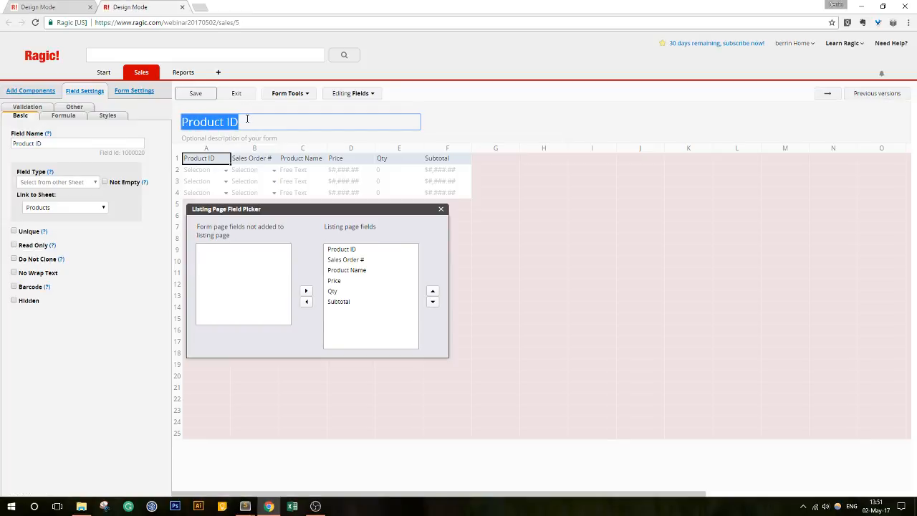
left_click(49, 7)
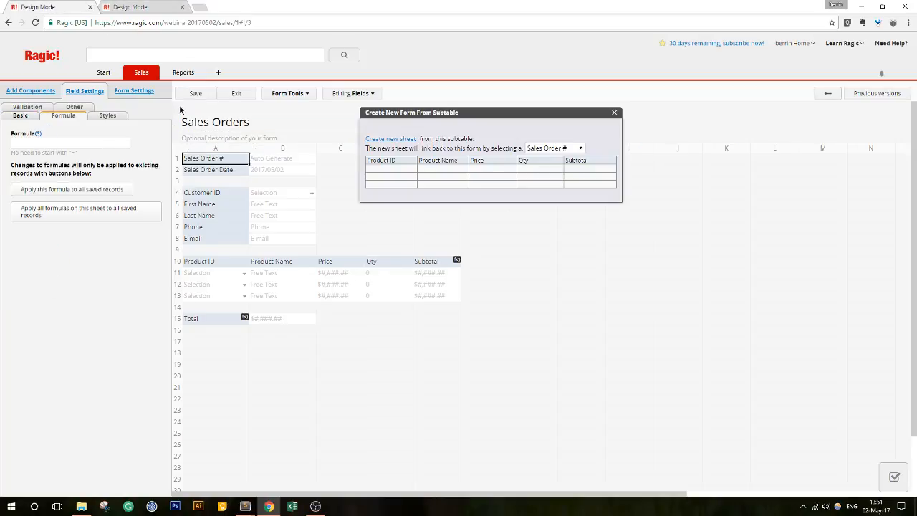
left_click(615, 116)
left_click(240, 94)
left_click(147, 8)
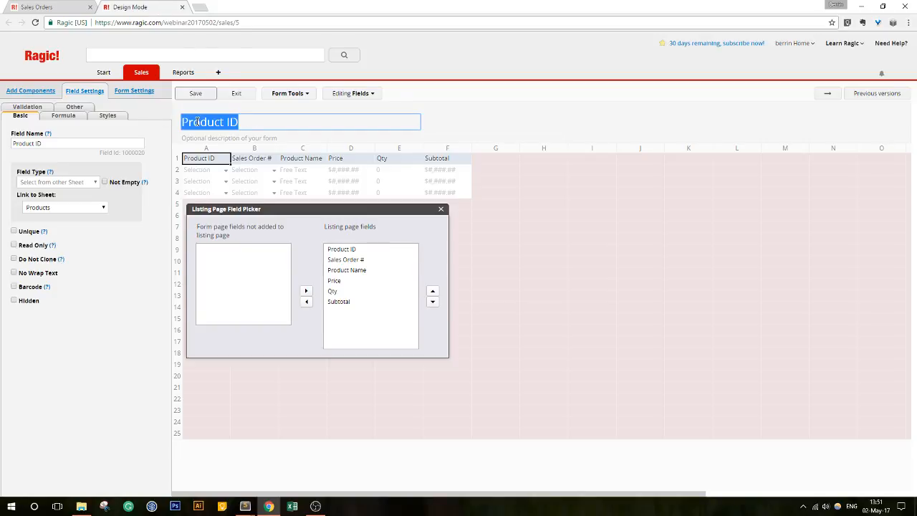
- Rename the sheet title to 'Sold Product Statistics', save the design, and leave design mode
type("Sold ")
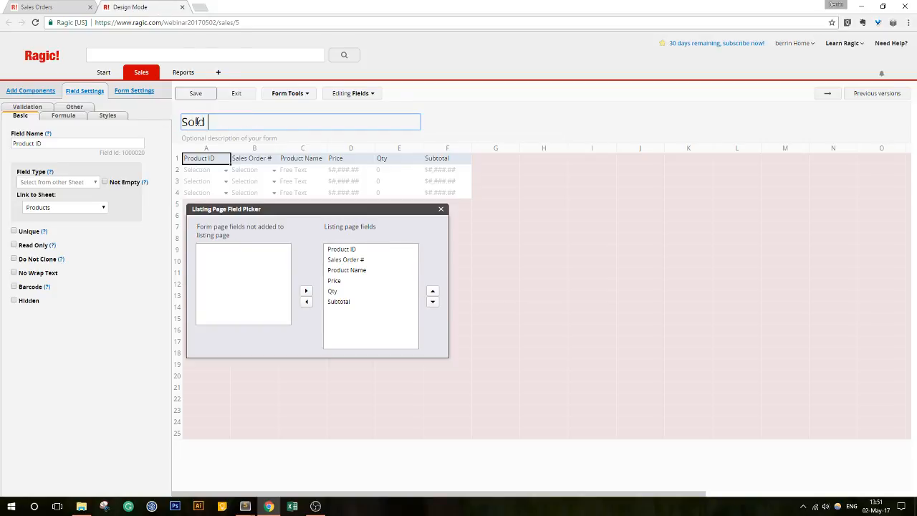
type("Product Statistics")
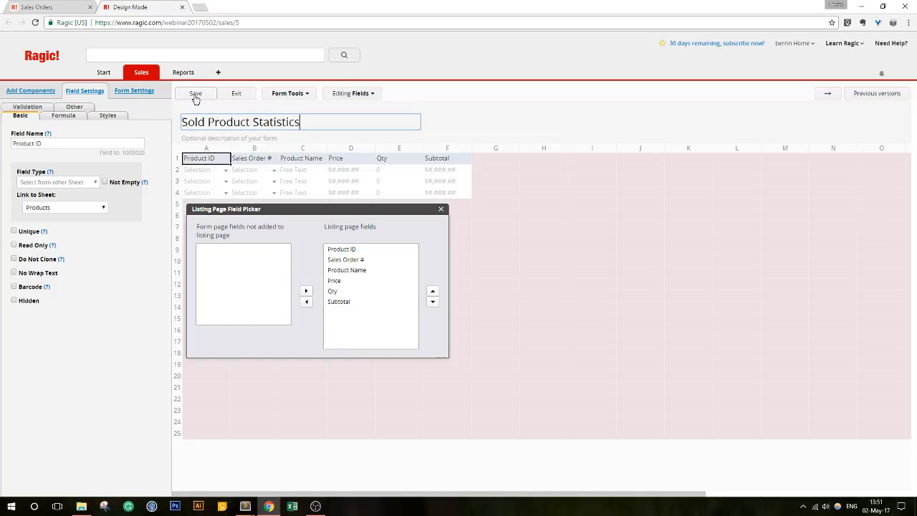
left_click(196, 94)
left_click(236, 94)
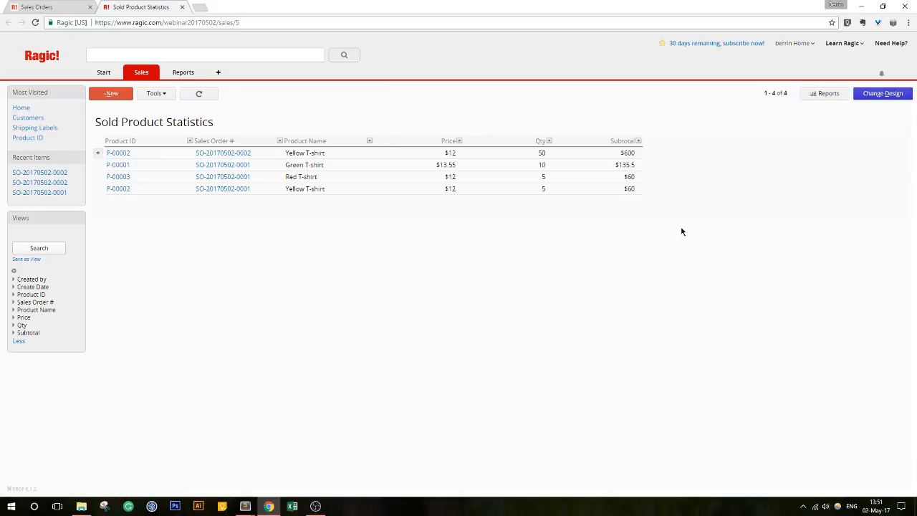
left_click(29, 6)
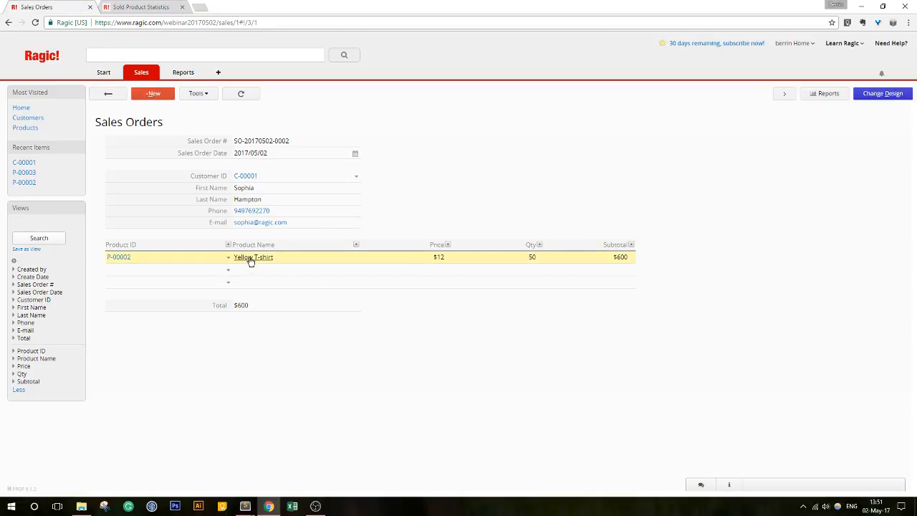
left_click(107, 95)
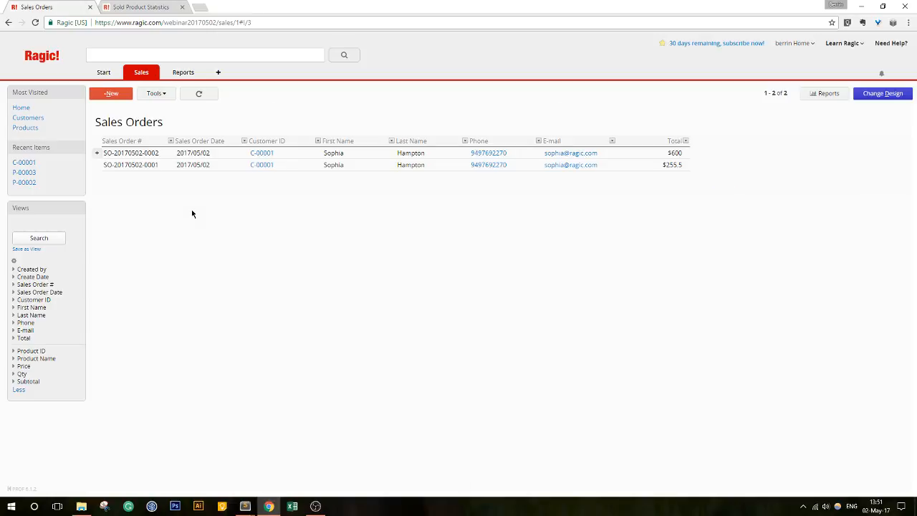
left_click(219, 164)
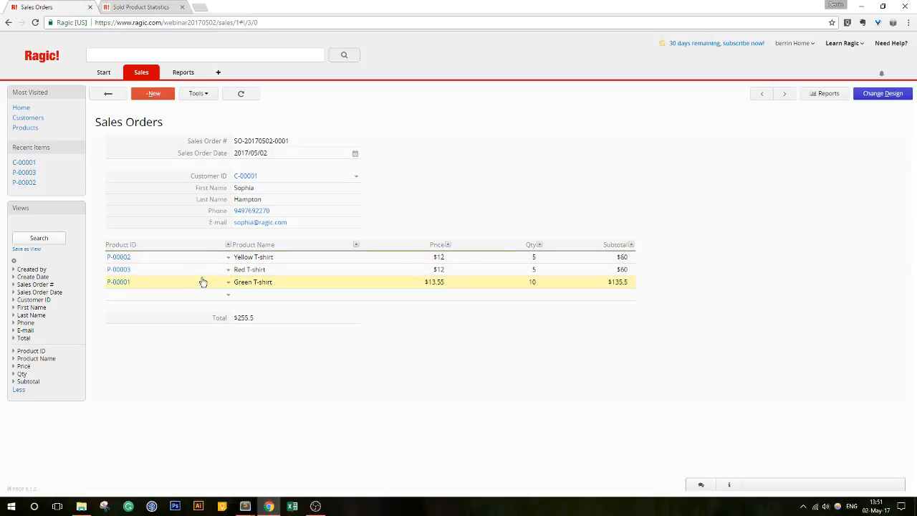
left_click(162, 9)
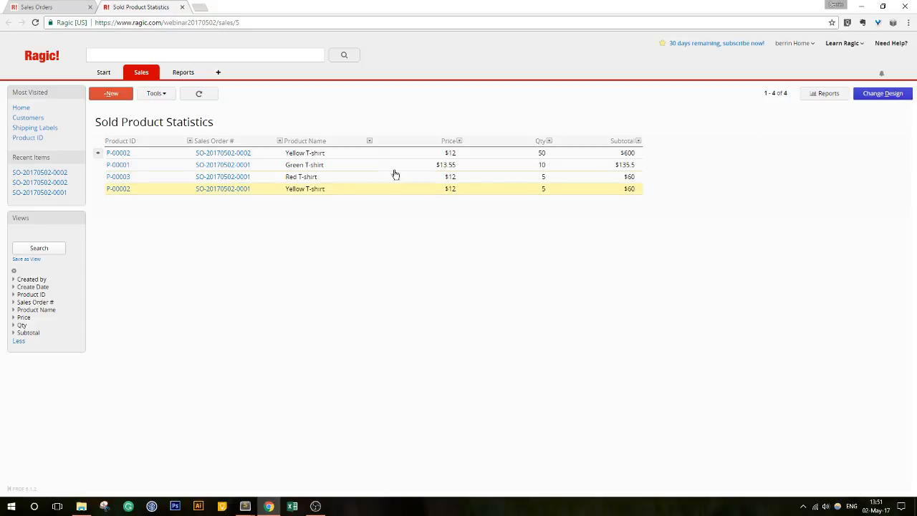
left_click(369, 141)
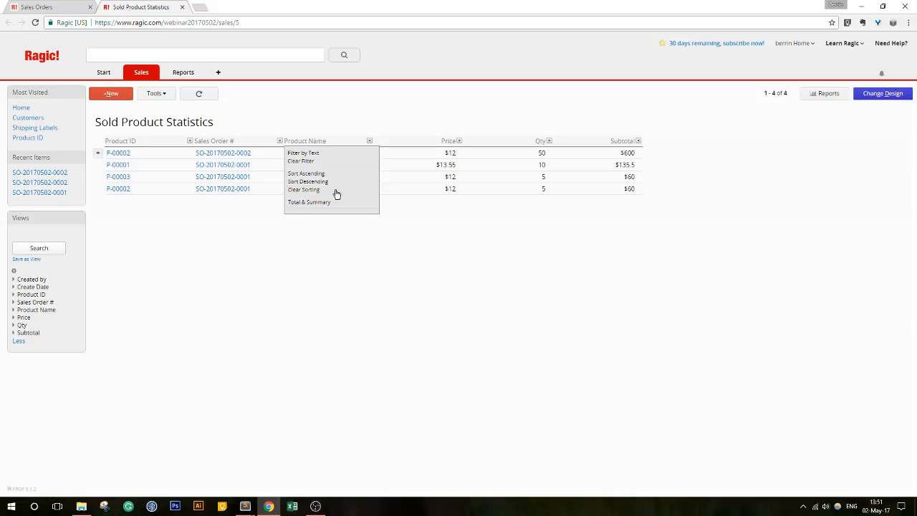
left_click(328, 153)
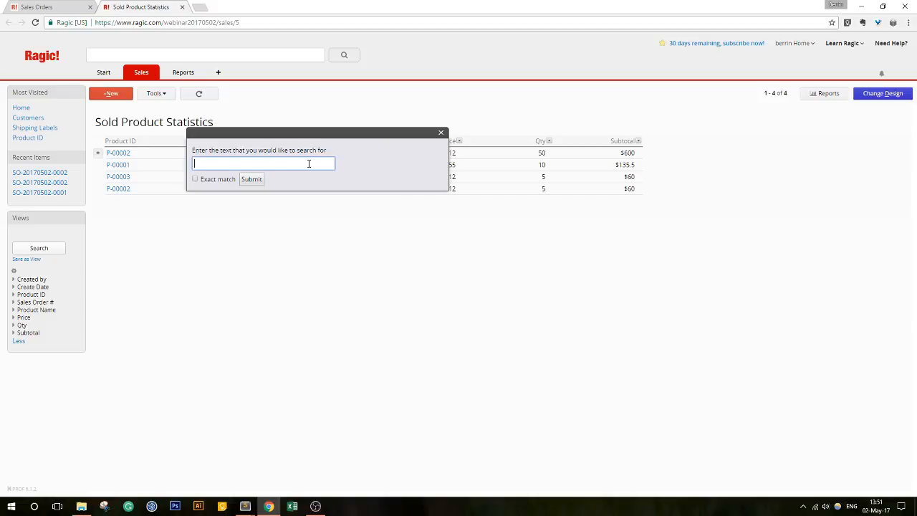
type("Yellow T-shirt")
left_click(251, 179)
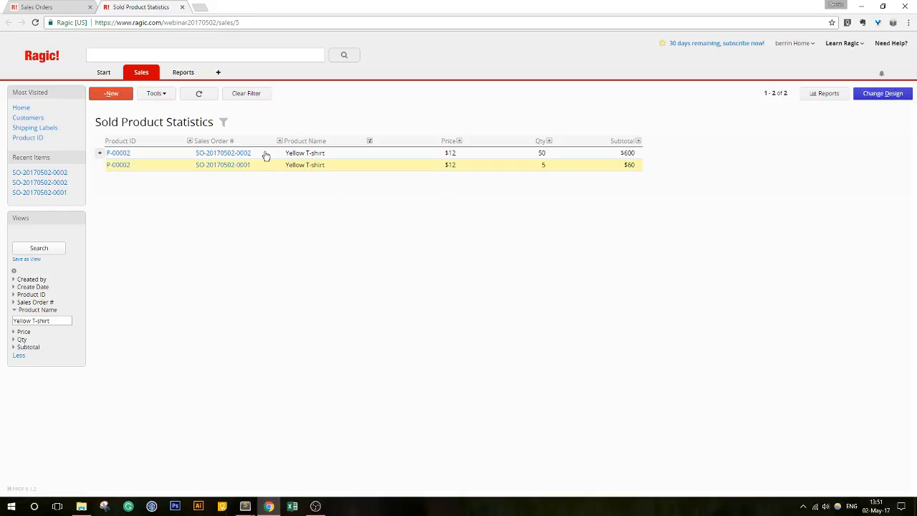
left_click(549, 140)
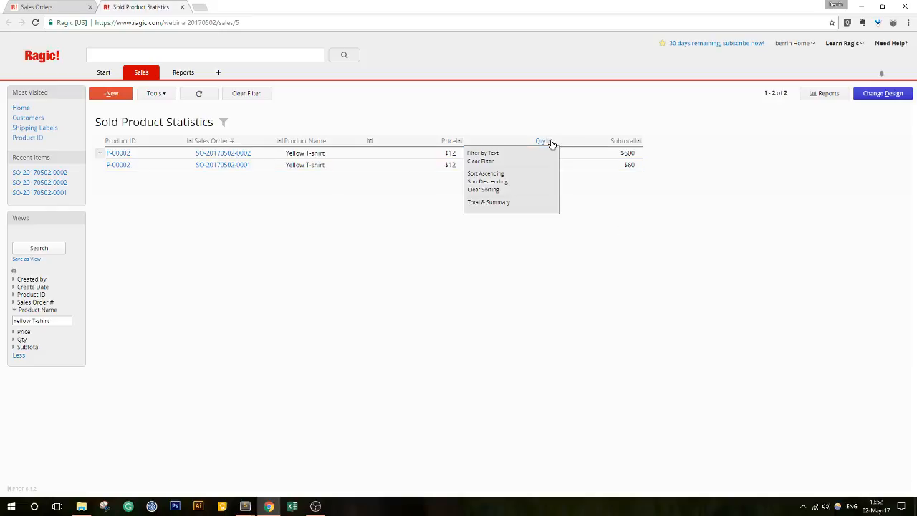
left_click(508, 204)
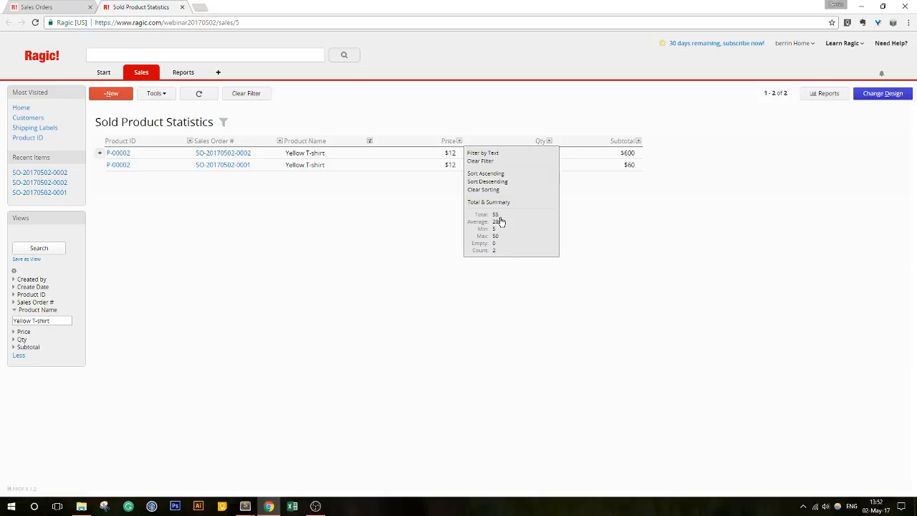
left_click(550, 143)
left_click(266, 98)
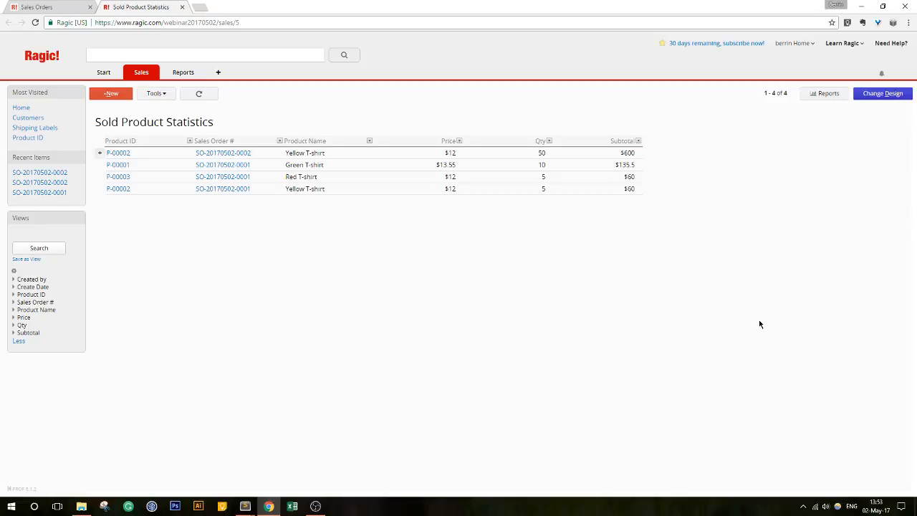
left_click(28, 7)
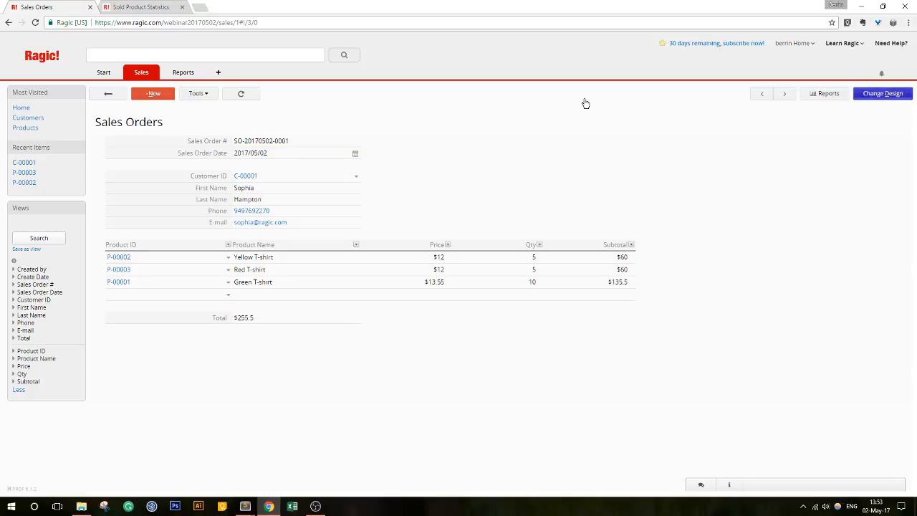
left_click(879, 96)
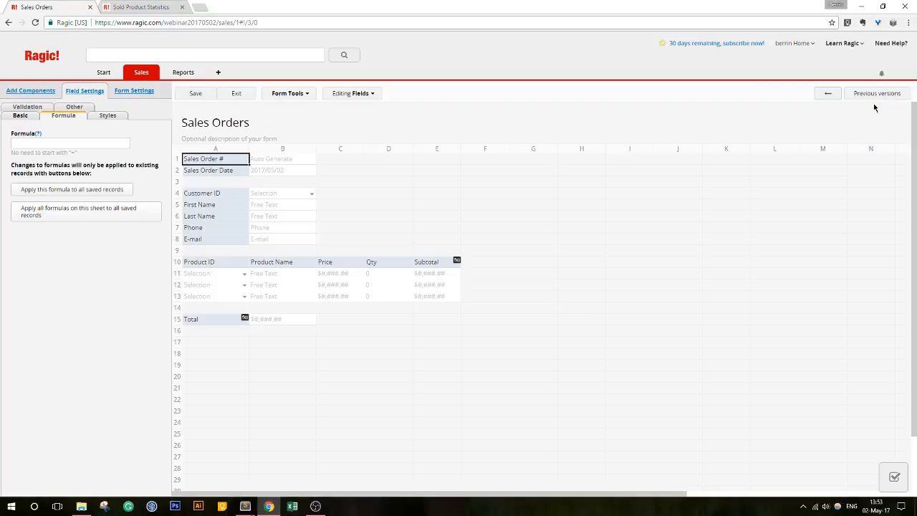
left_click(291, 96)
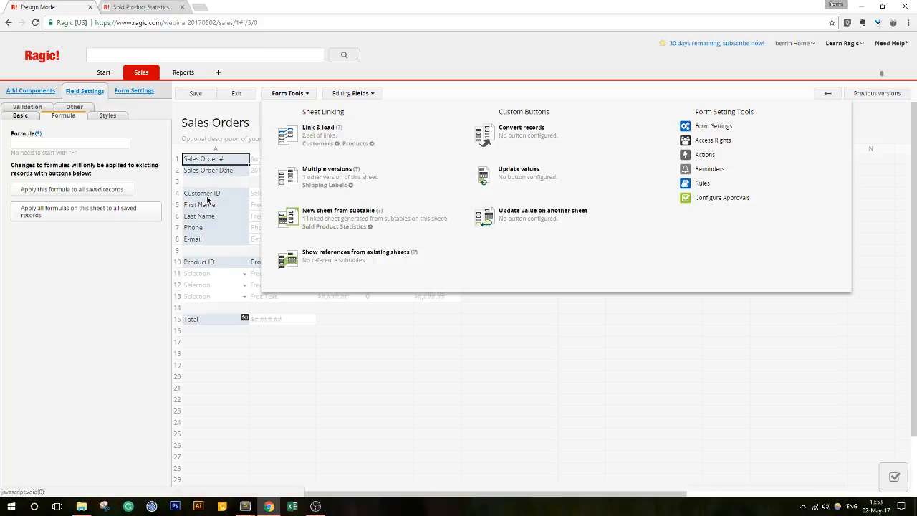
left_click(233, 94)
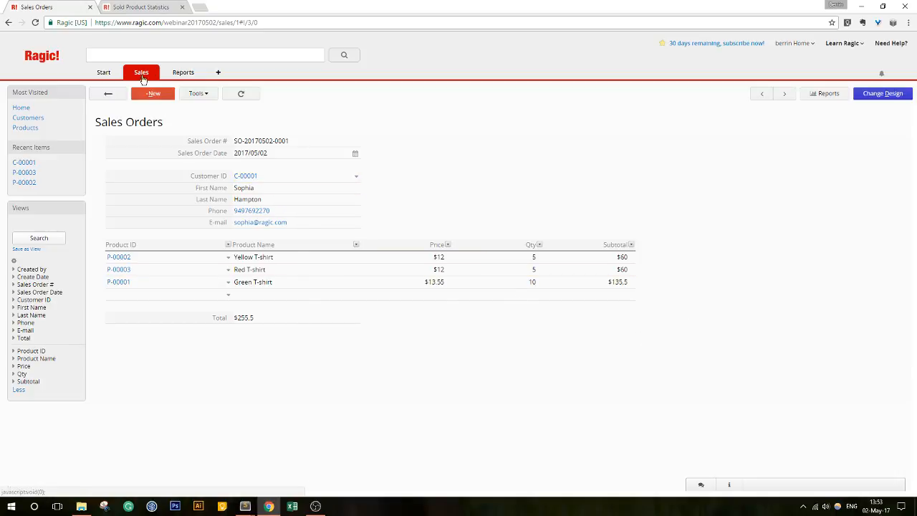
mouse_move(142, 75)
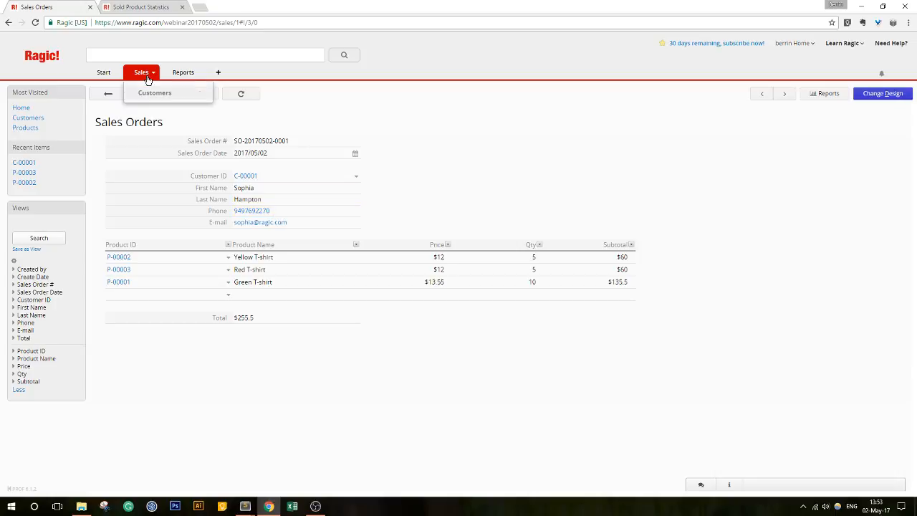
- Open the Customers form design and start showing references from existing sheets
left_click(149, 94)
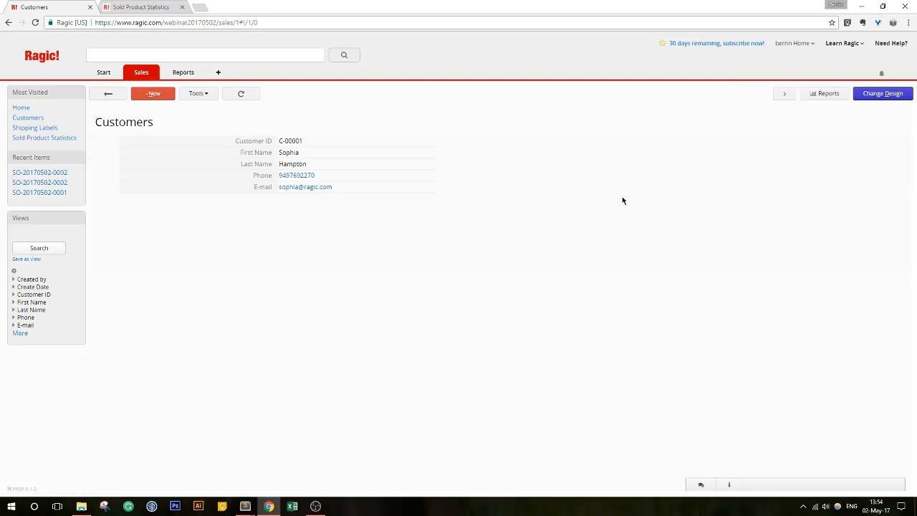
left_click(882, 95)
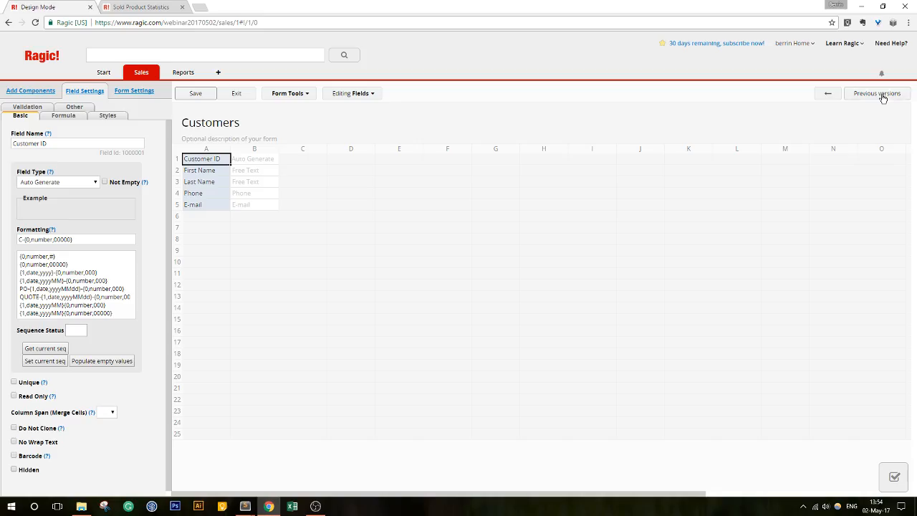
left_click(292, 95)
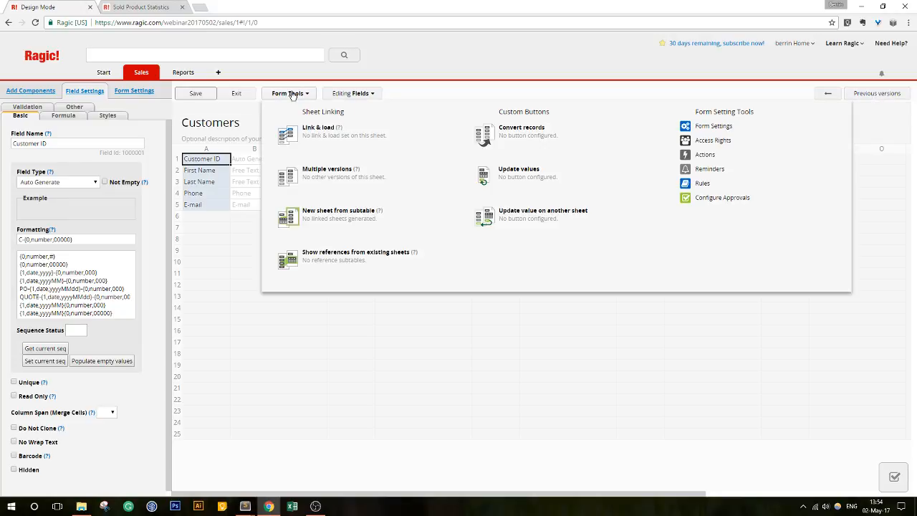
left_click(370, 265)
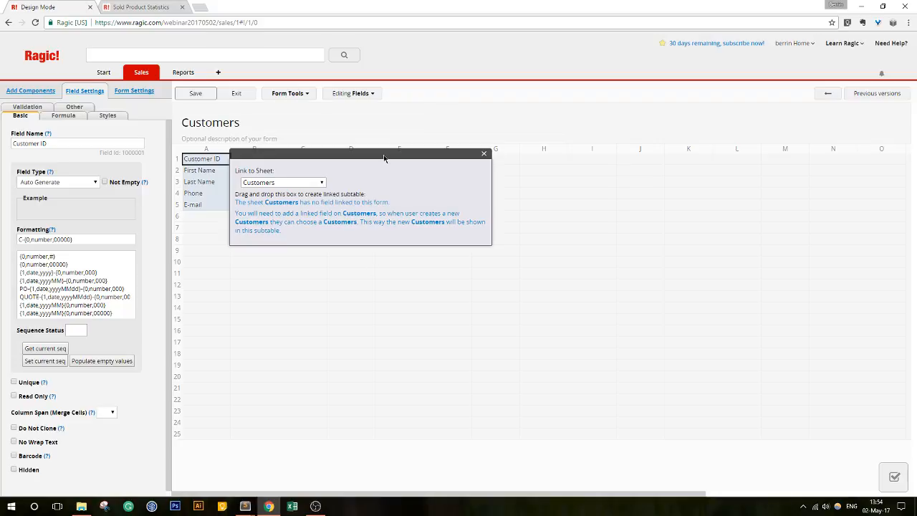
left_click_drag(385, 156, 500, 148)
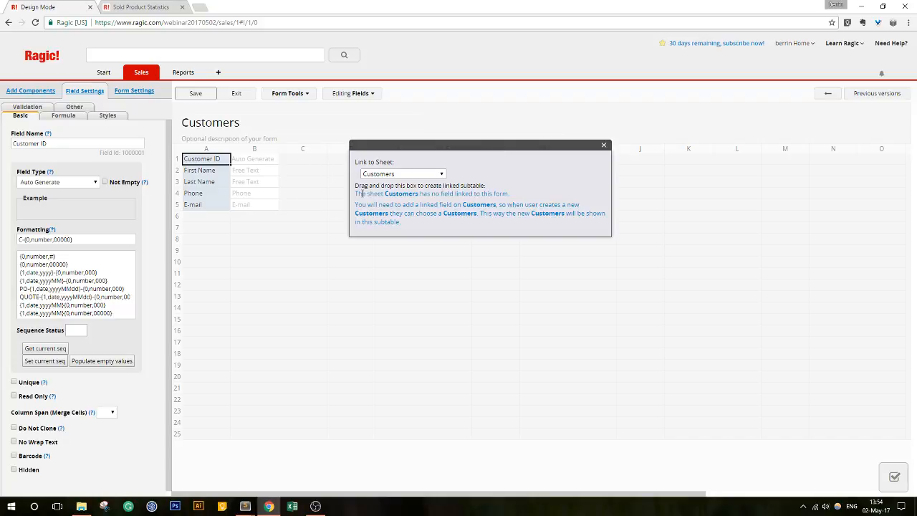
- Choose Sales Orders as the referenced sheet and drop its linked subtable onto row 7
left_click(438, 176)
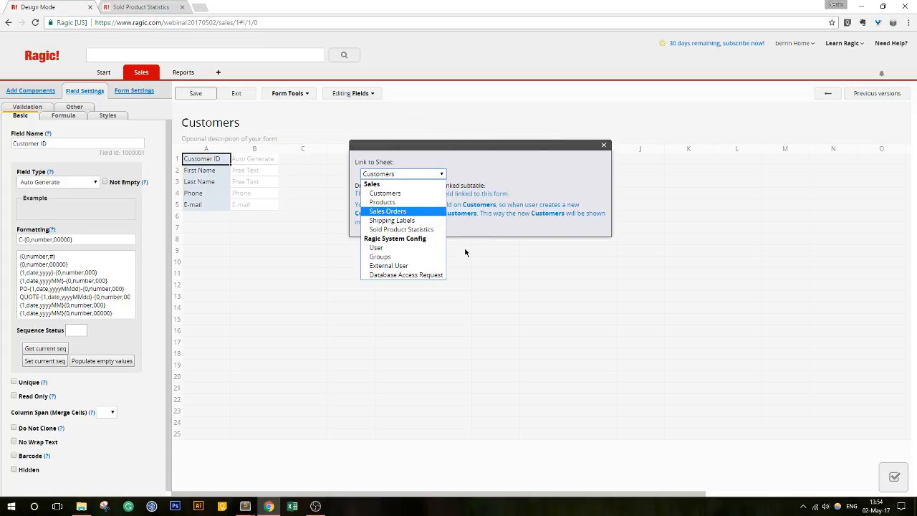
left_click(413, 213)
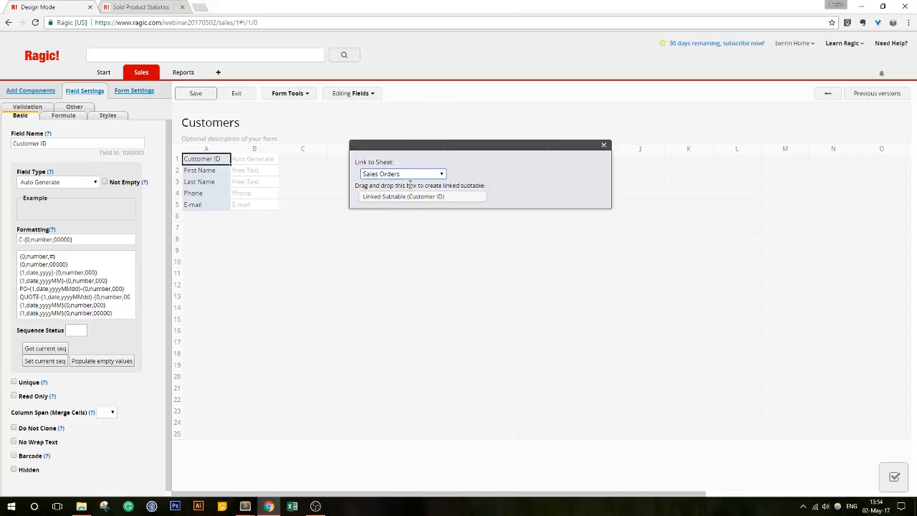
left_click_drag(416, 203, 211, 234)
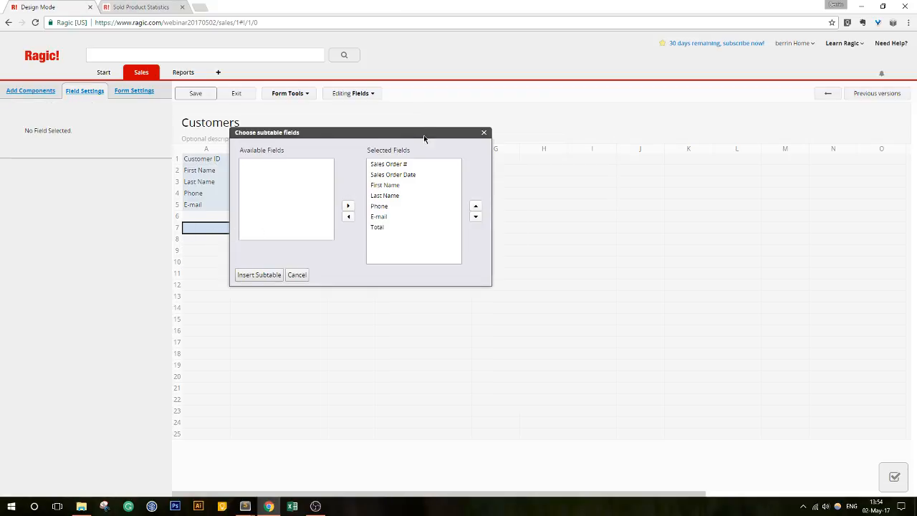
- Insert the subtable without First Name through E-mail, keeping Sales Order #, Sales Order Date and Total, then save and exit
left_click_drag(424, 135, 536, 129)
left_click(508, 180)
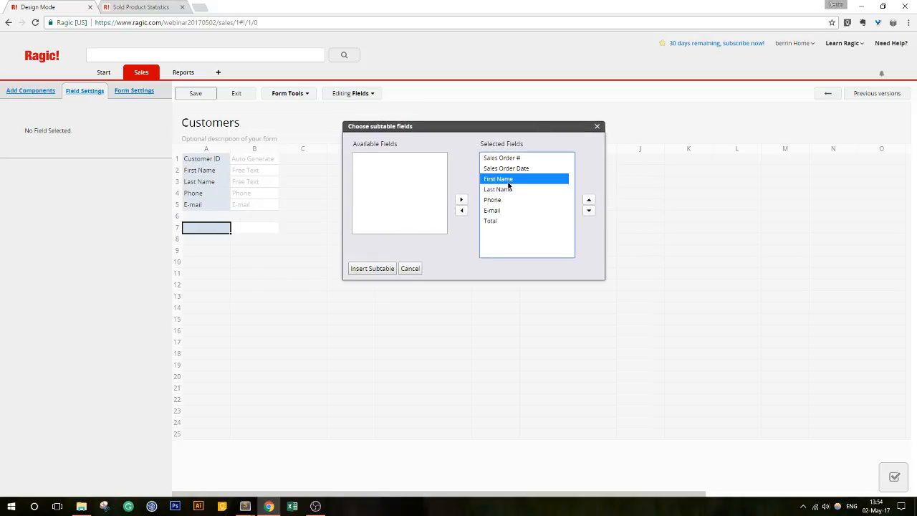
left_click(507, 210, "shift")
left_click(461, 211)
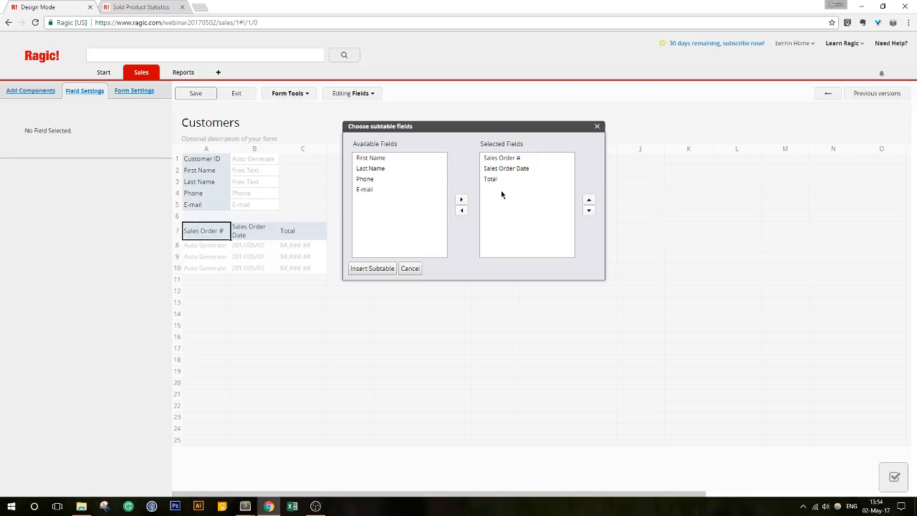
left_click(369, 267)
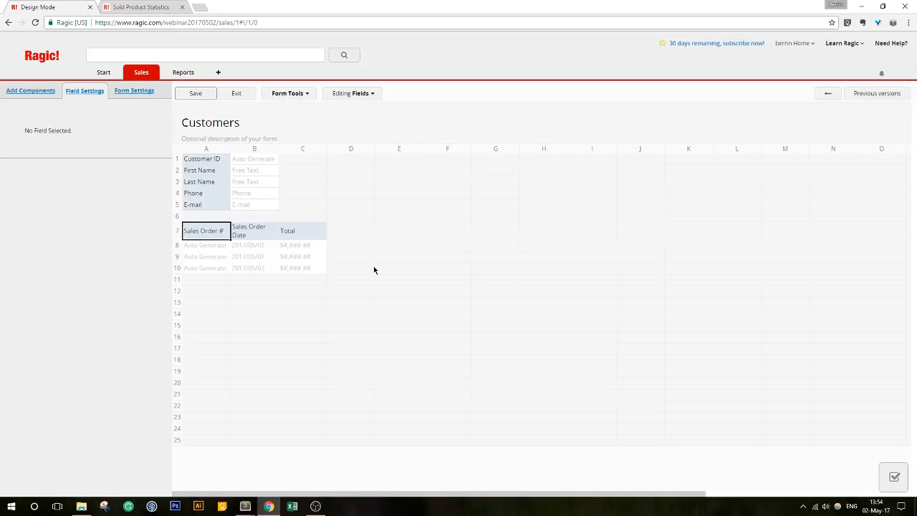
left_click(195, 94)
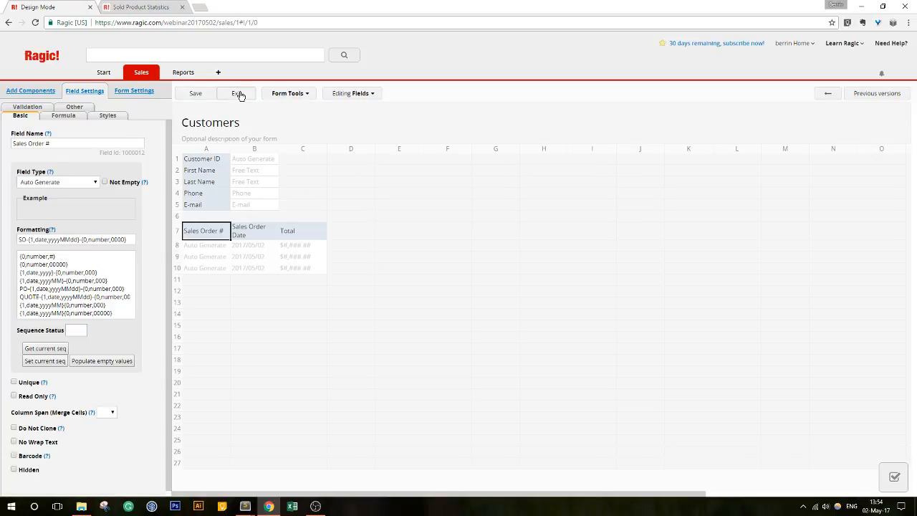
left_click(238, 94)
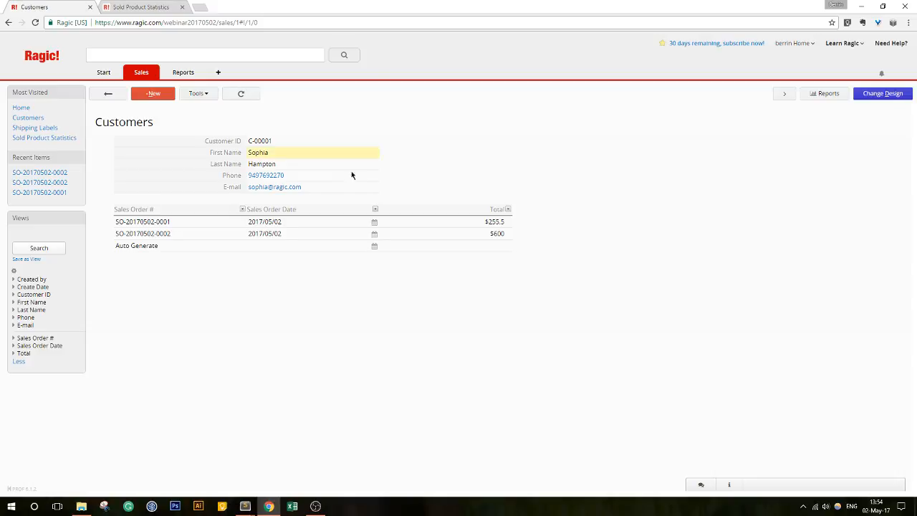
left_click(132, 234)
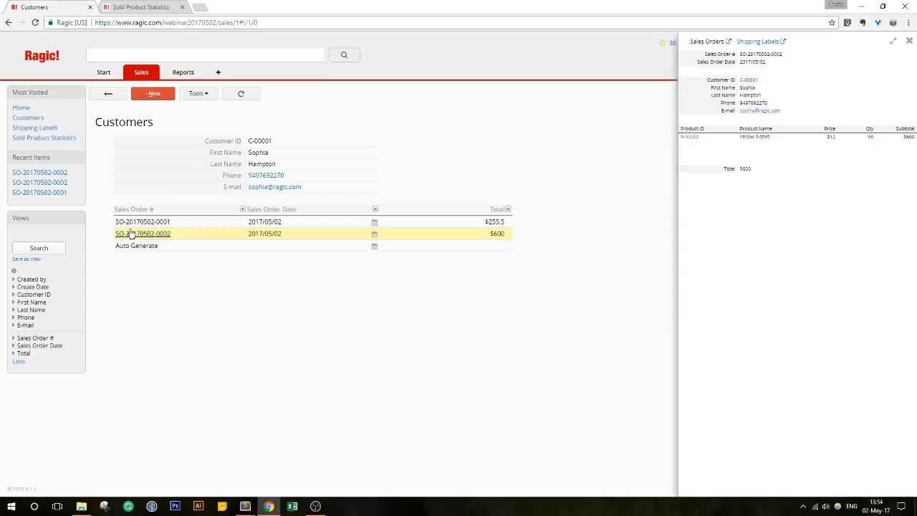
left_click(132, 223)
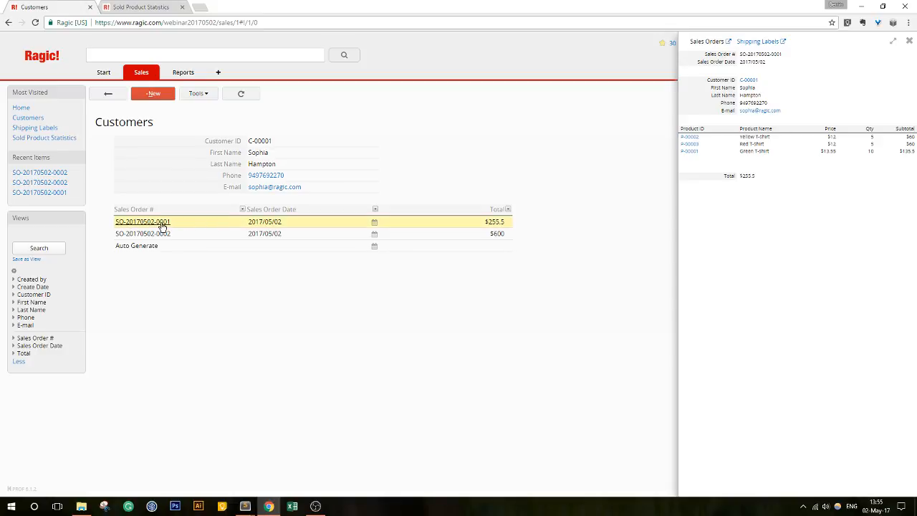
left_click(143, 238)
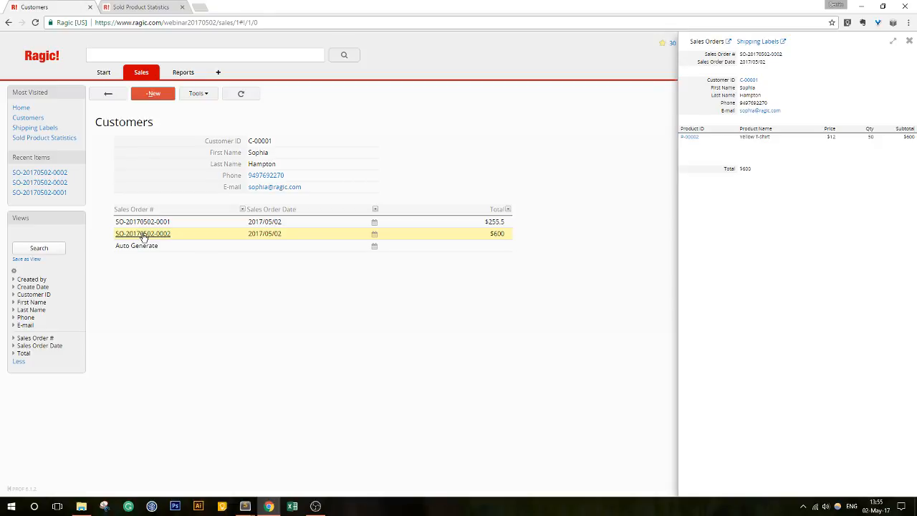
left_click(909, 43)
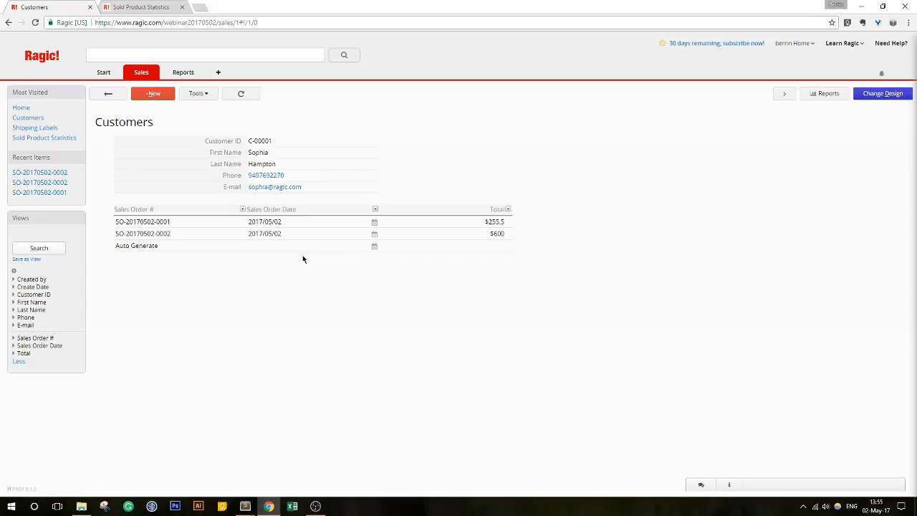
left_click(150, 225)
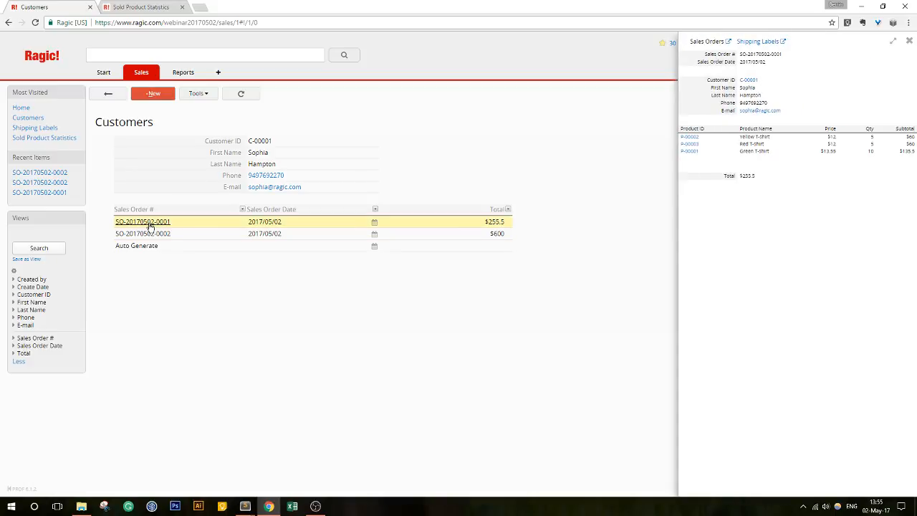
- Open the order in the full Sales Orders sheet and close the Sold Product Statistics tab
left_click(728, 42)
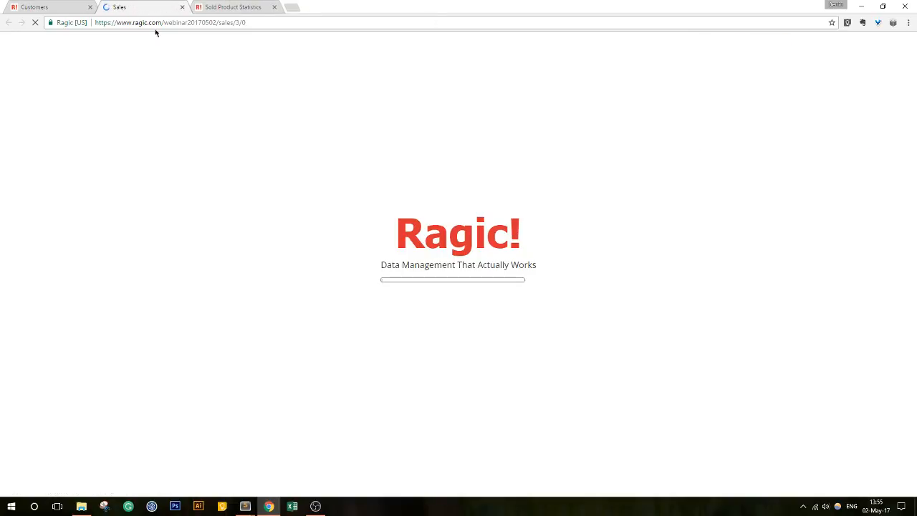
left_click(274, 6)
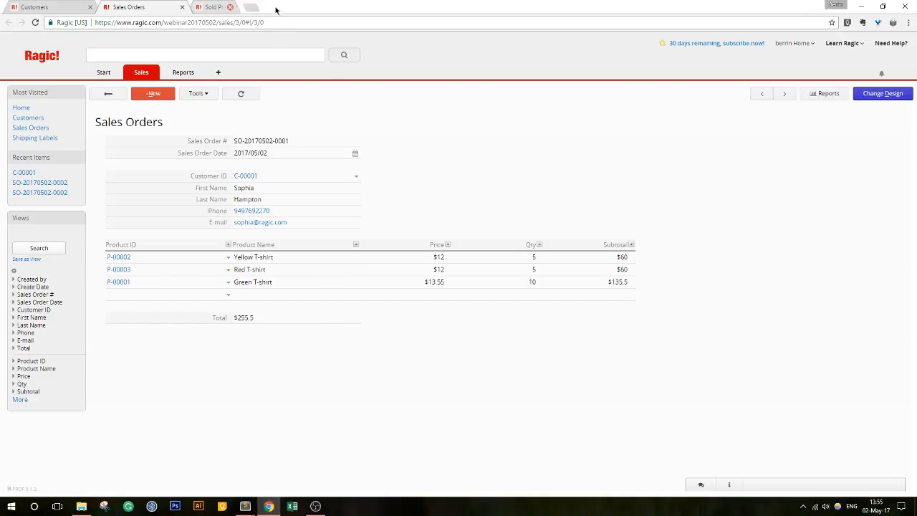
left_click(58, 7)
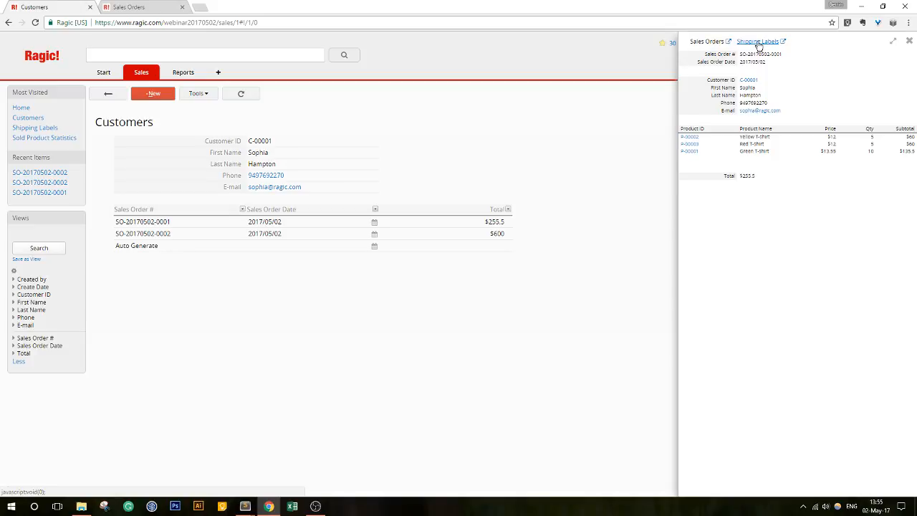
- Open the order's shipping label in a new tab, then return to Customers and enter its form design
left_click(784, 42)
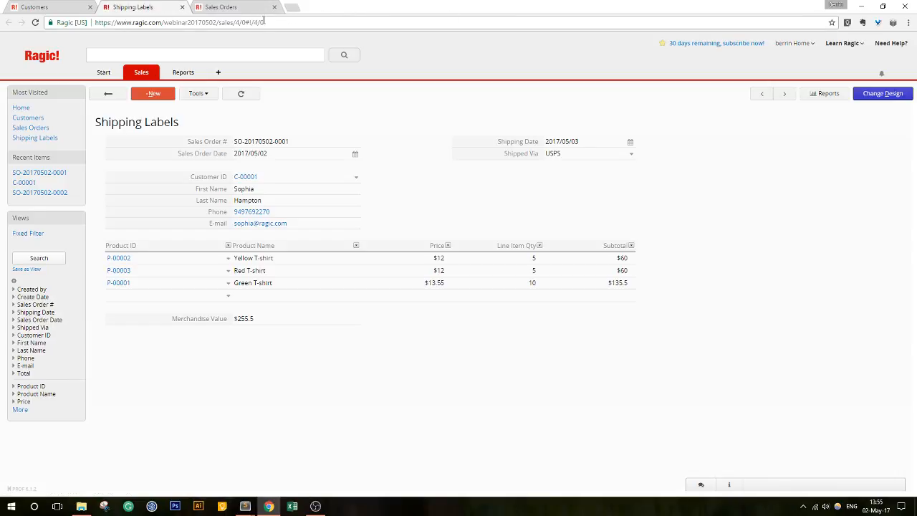
left_click(30, 5)
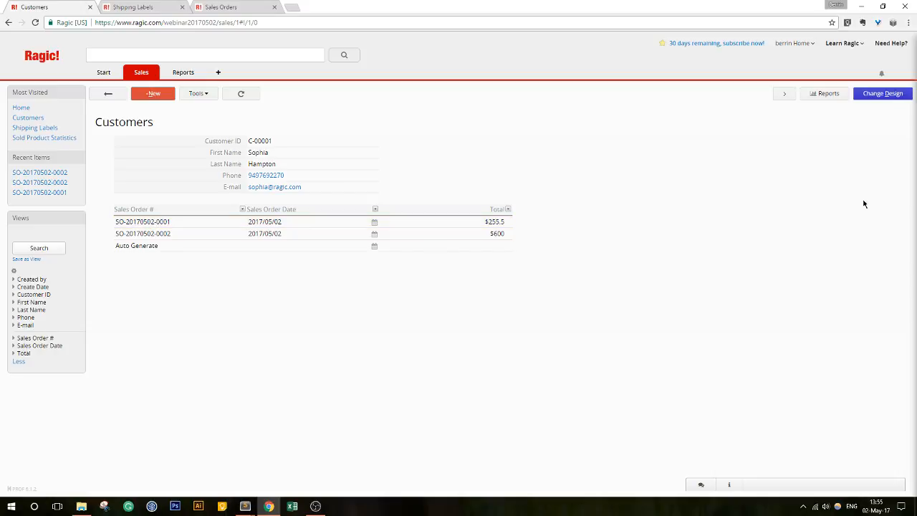
left_click(888, 95)
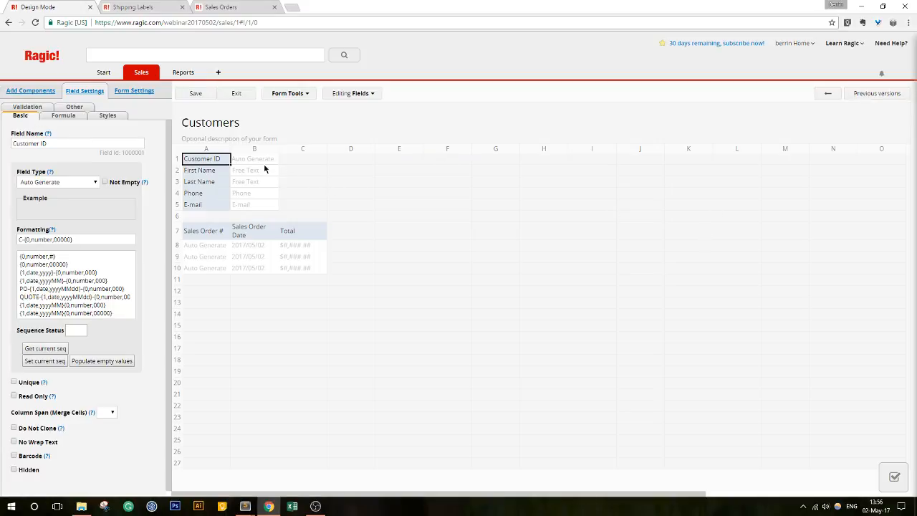
- Make Sales Order # the linking field from the Customers subtable to Sales Orders
left_click(287, 96)
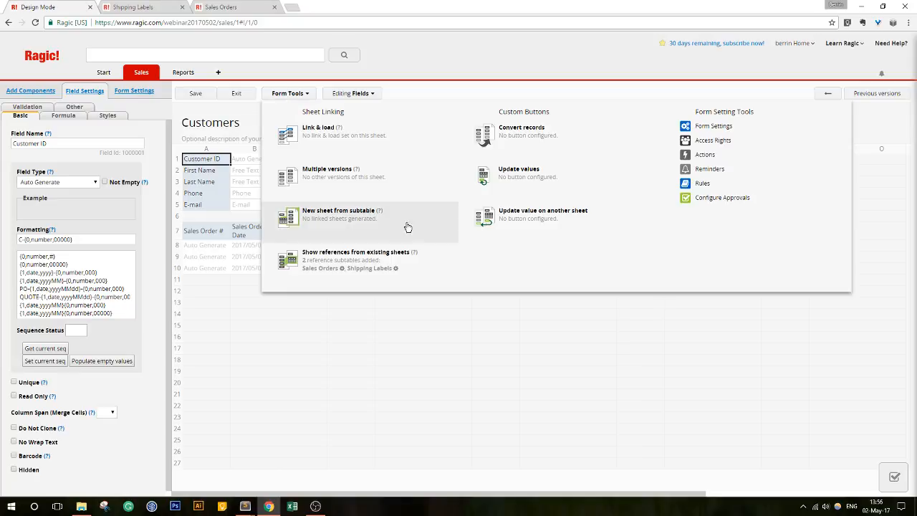
left_click(342, 269)
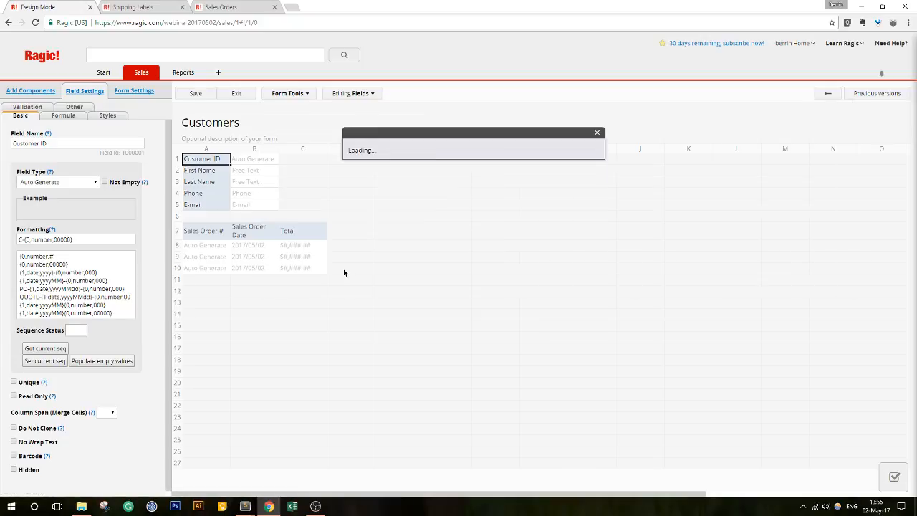
left_click_drag(462, 139, 491, 235)
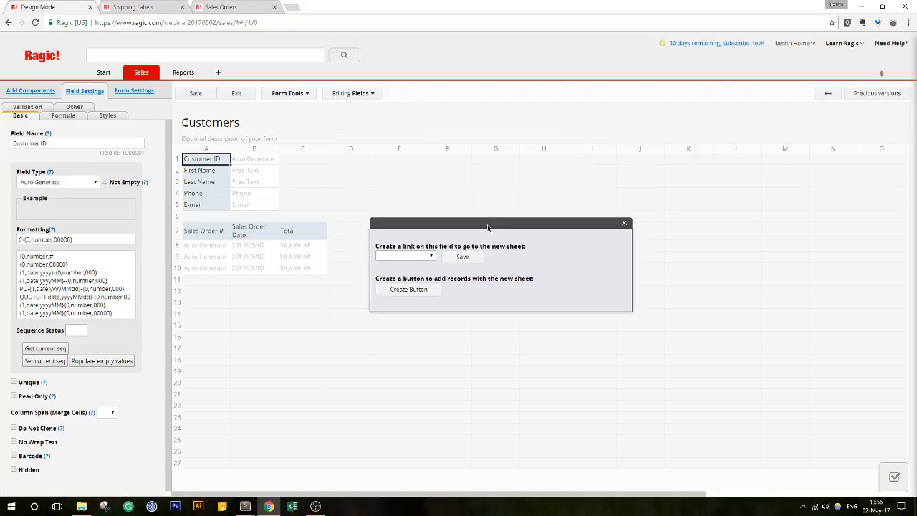
left_click_drag(375, 245, 524, 245)
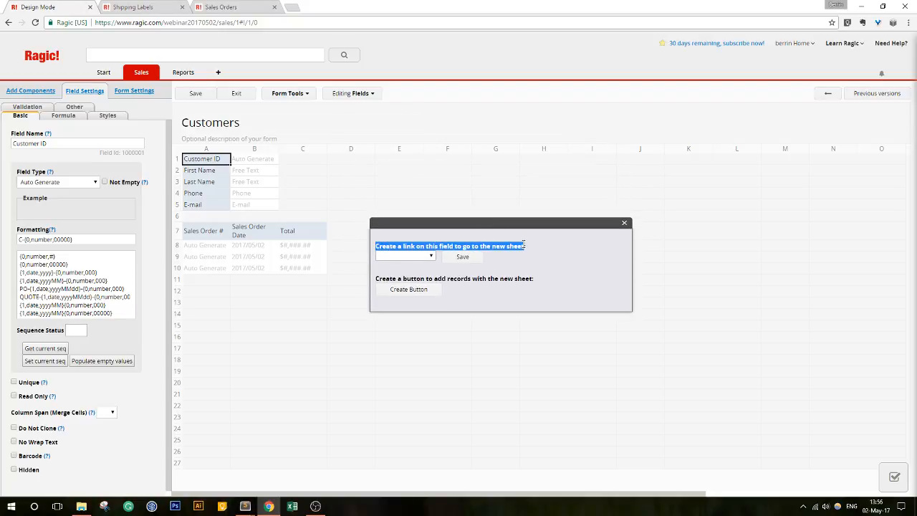
left_click(524, 245)
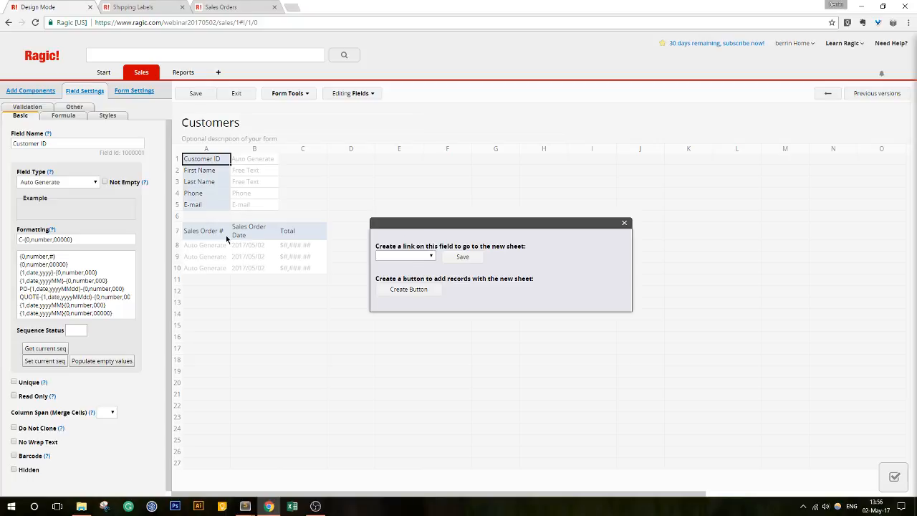
left_click(405, 257)
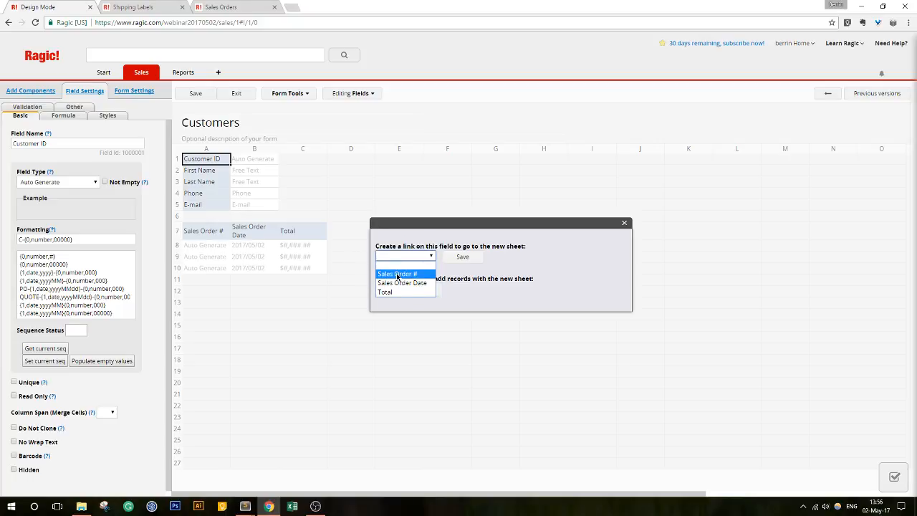
left_click(397, 274)
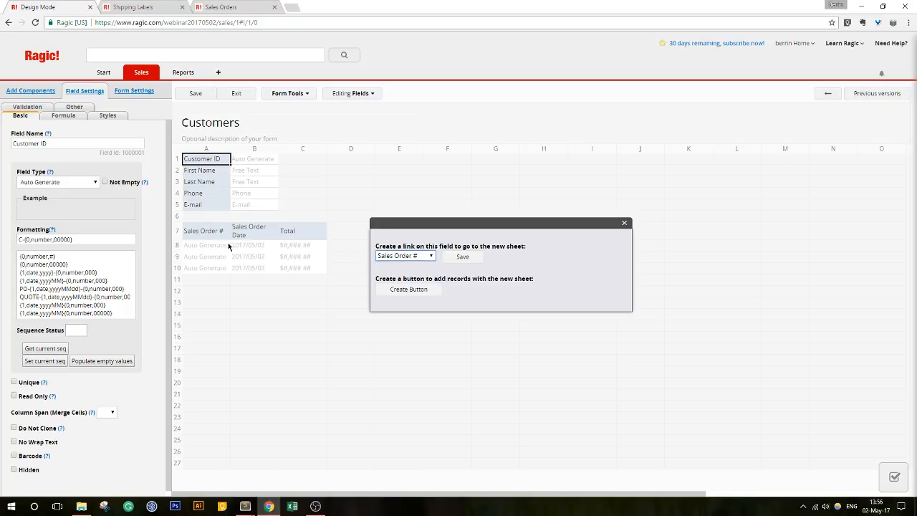
- Save the link setting and the Customers design, then exit design mode
left_click(463, 256)
left_click(195, 93)
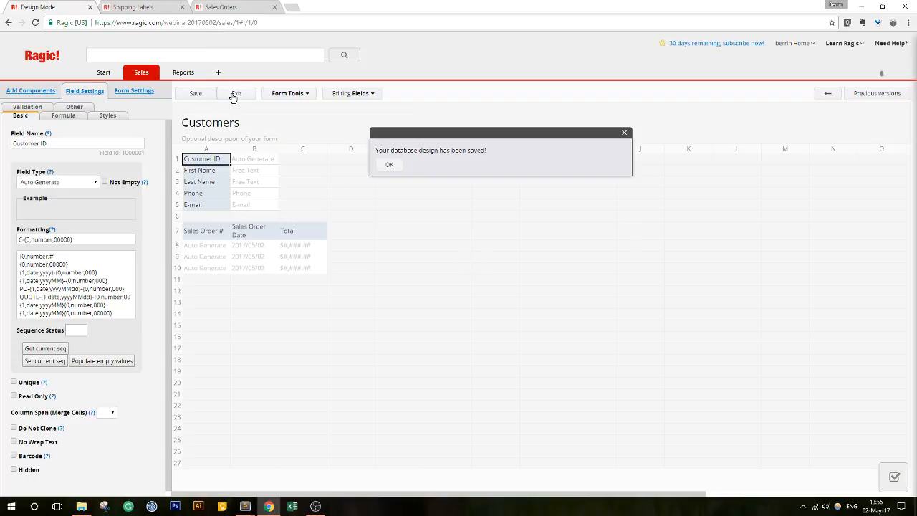
left_click(234, 93)
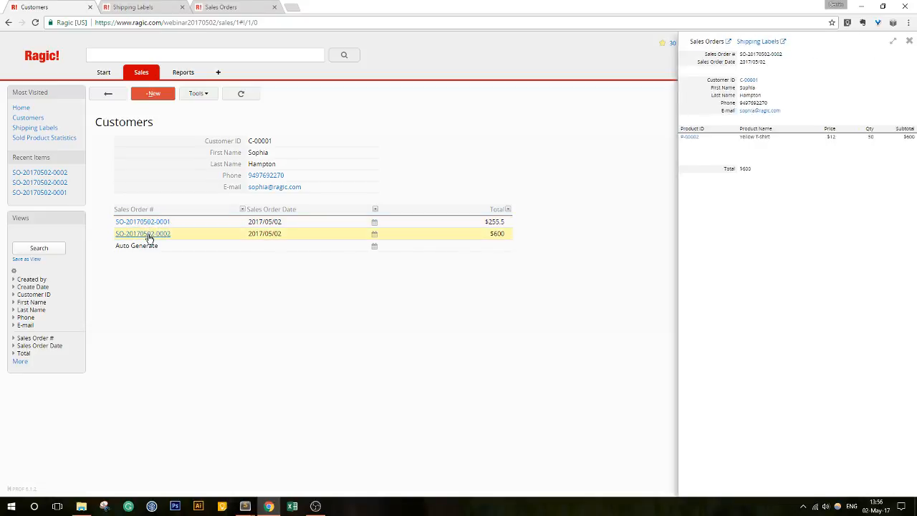
left_click(147, 233)
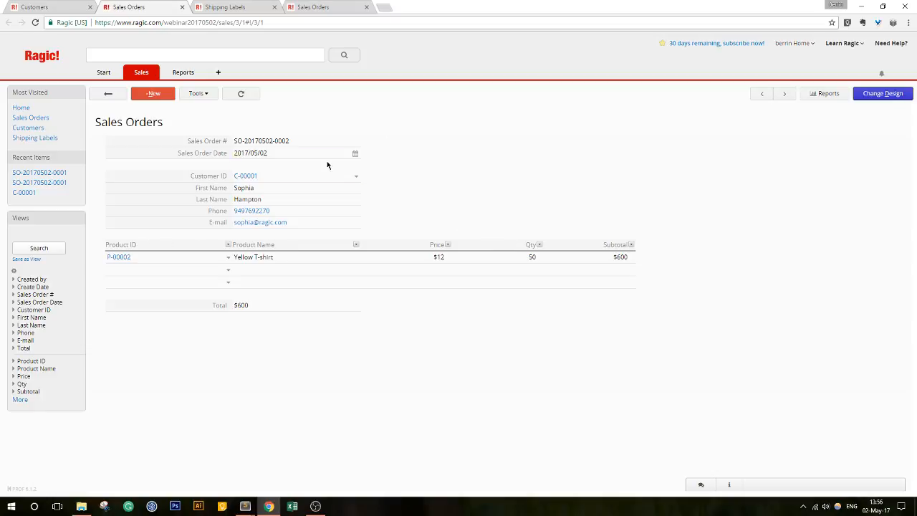
mouse_move(245, 178)
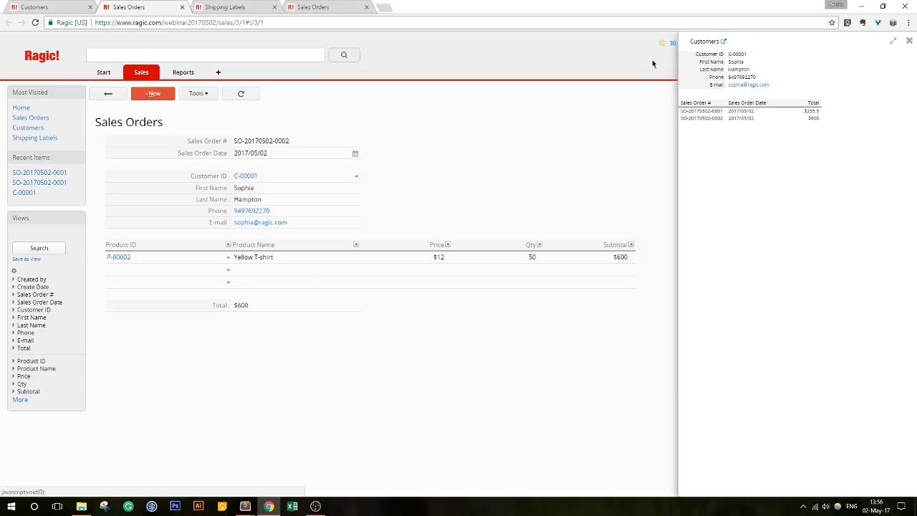
left_click(909, 39)
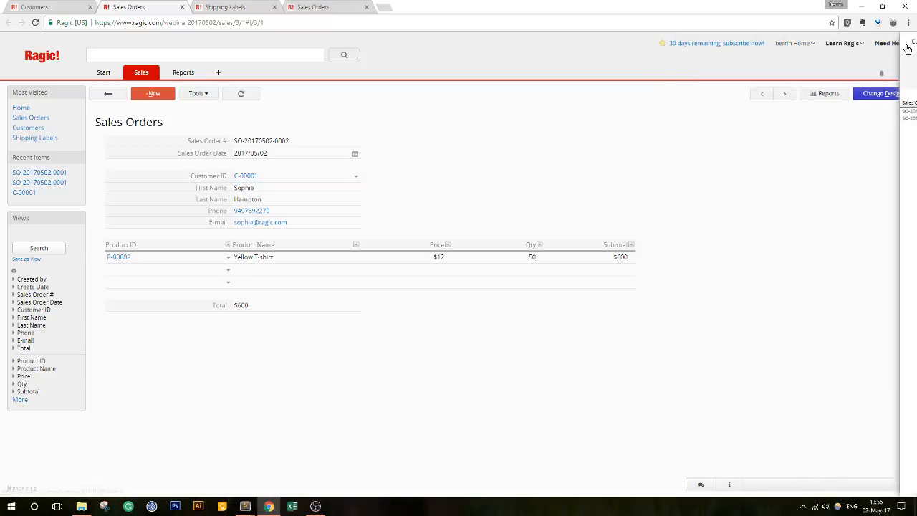
left_click(878, 93)
left_click(217, 194)
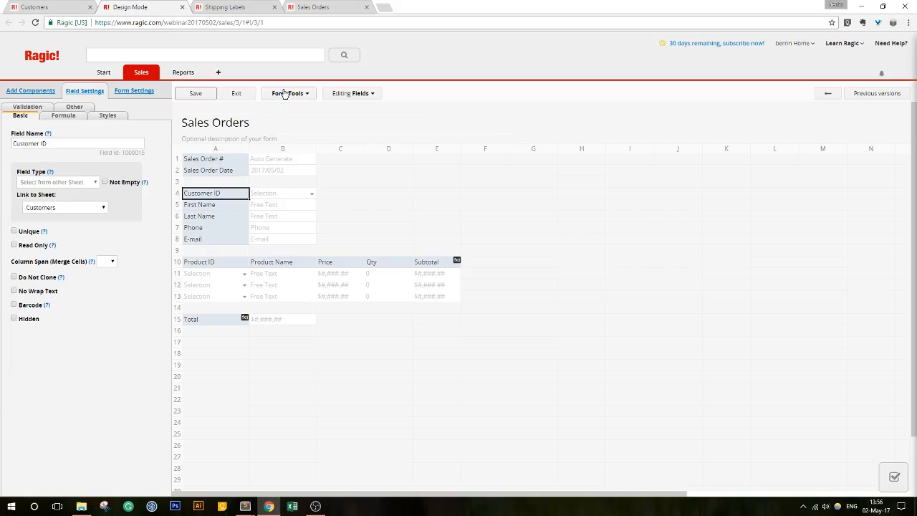
left_click(286, 94)
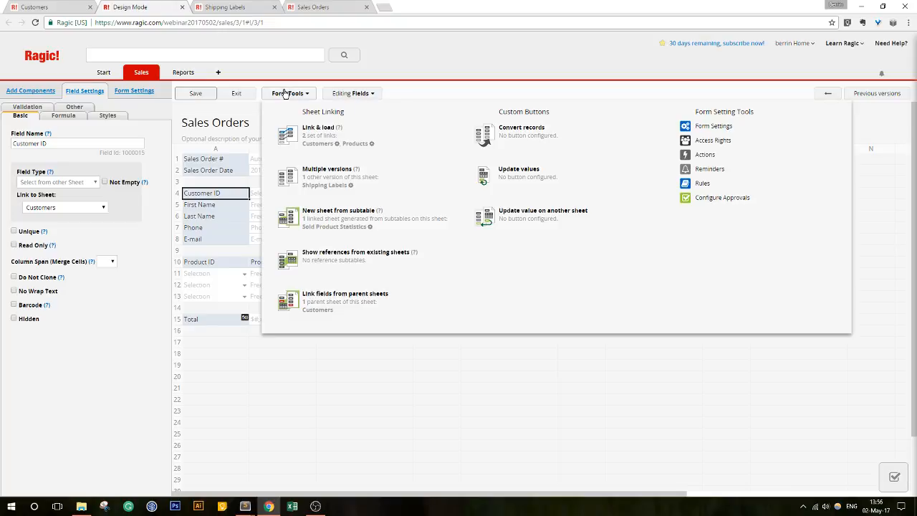
left_click(336, 144)
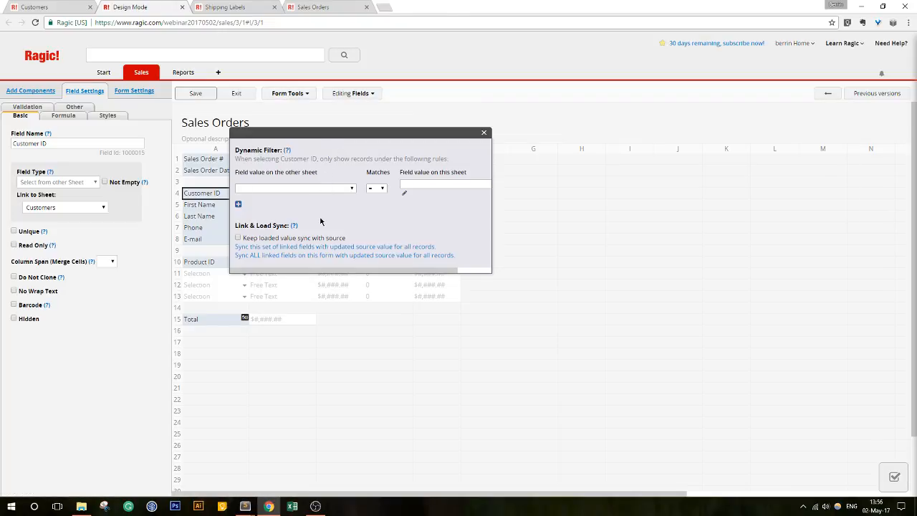
left_click(483, 132)
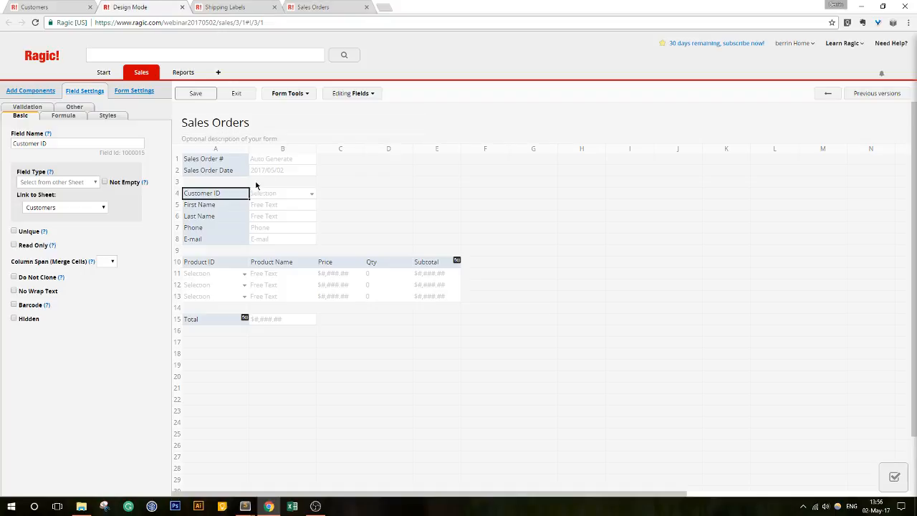
left_click(287, 94)
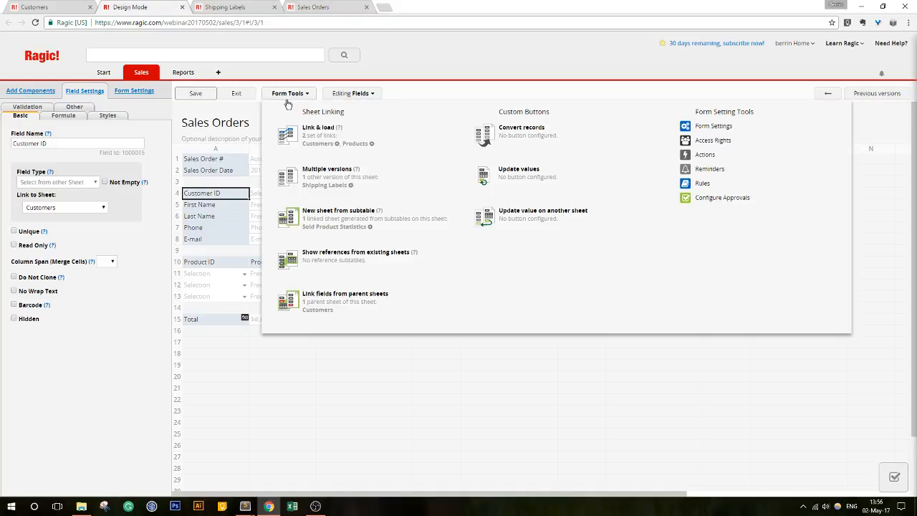
left_click(322, 142)
left_click(773, 46)
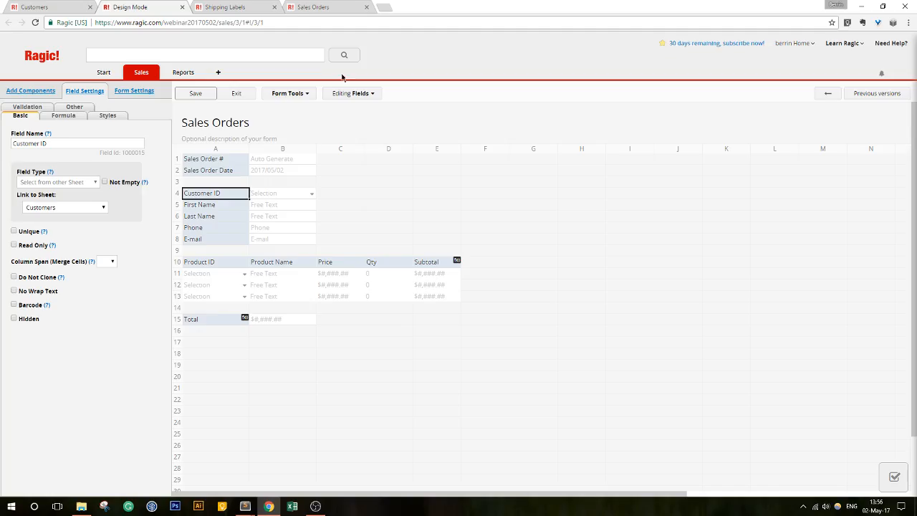
left_click(240, 93)
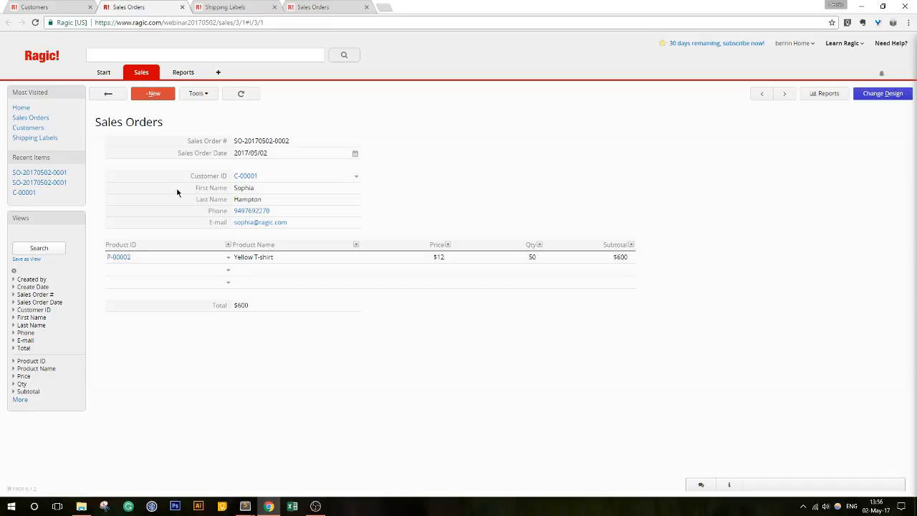
- Preview the linked customer, then go back to the Sales Orders list with both orders
left_click(245, 177)
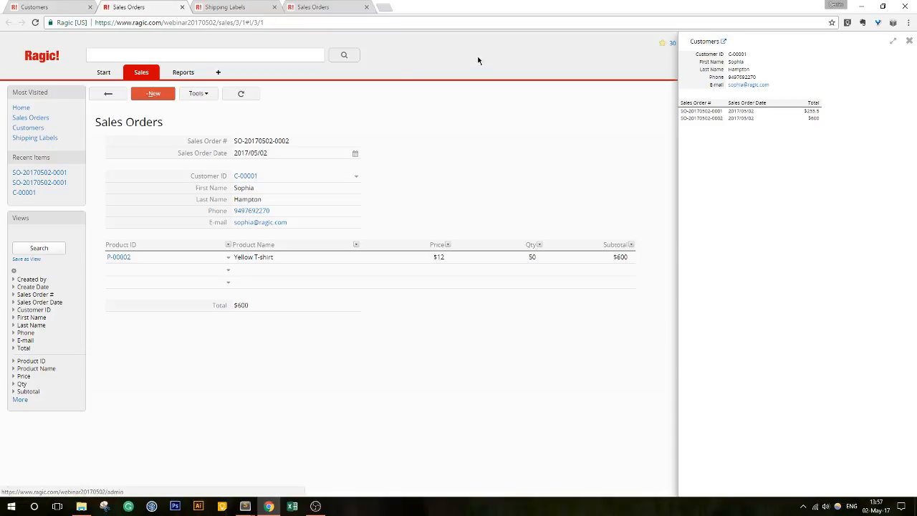
left_click(106, 93)
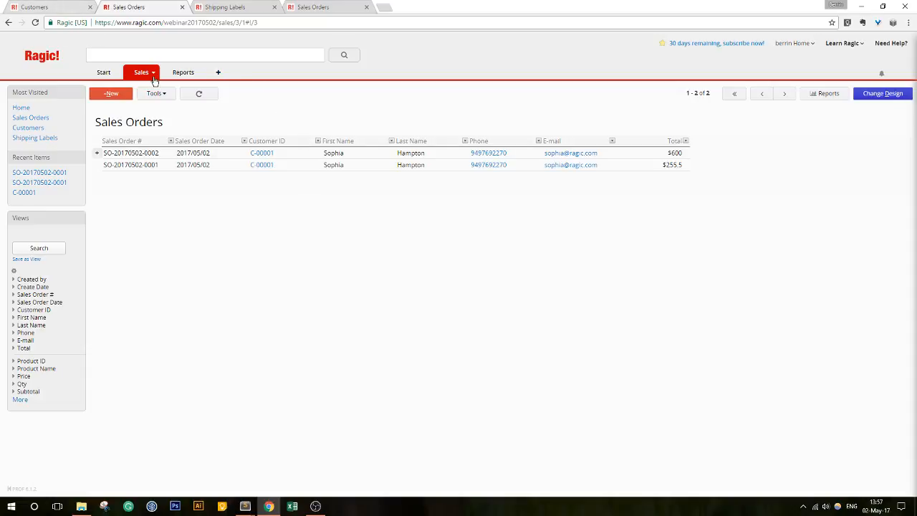
- Switch to Customers, review the form design's linking options, and exit without changes
left_click(45, 12)
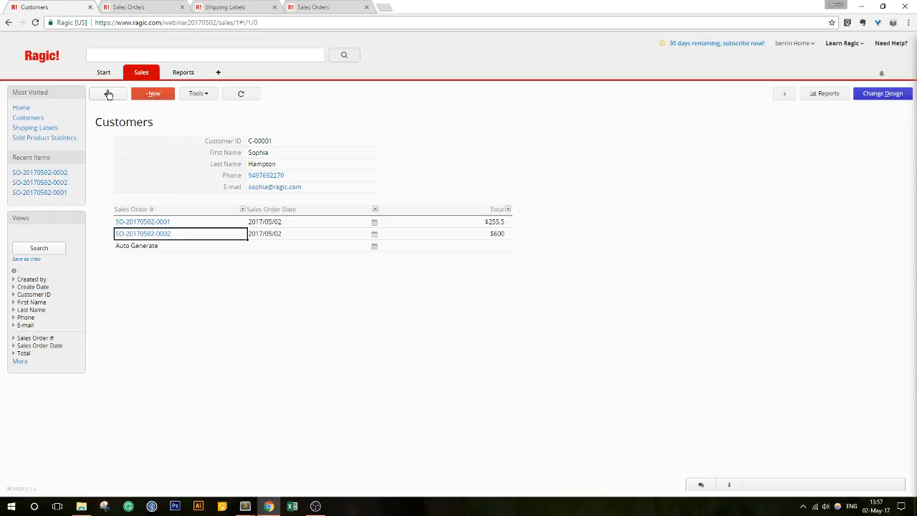
left_click(859, 97)
left_click(277, 96)
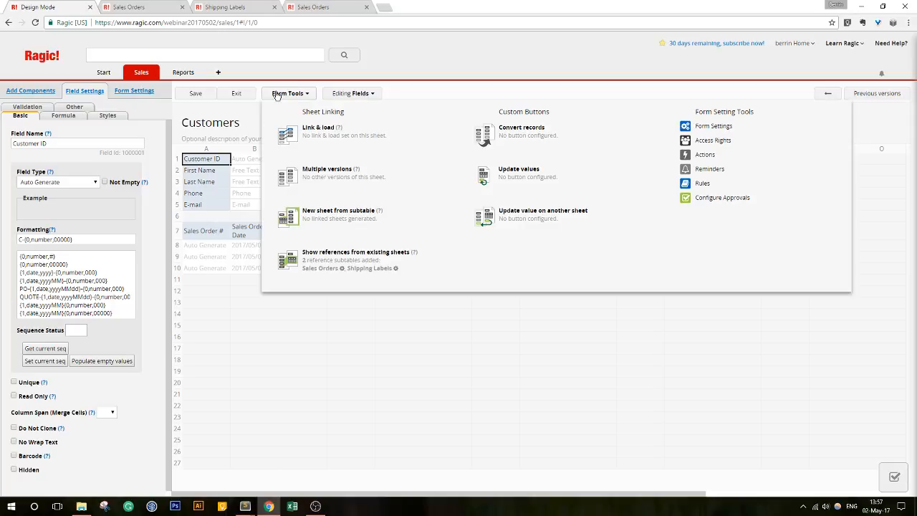
left_click(235, 93)
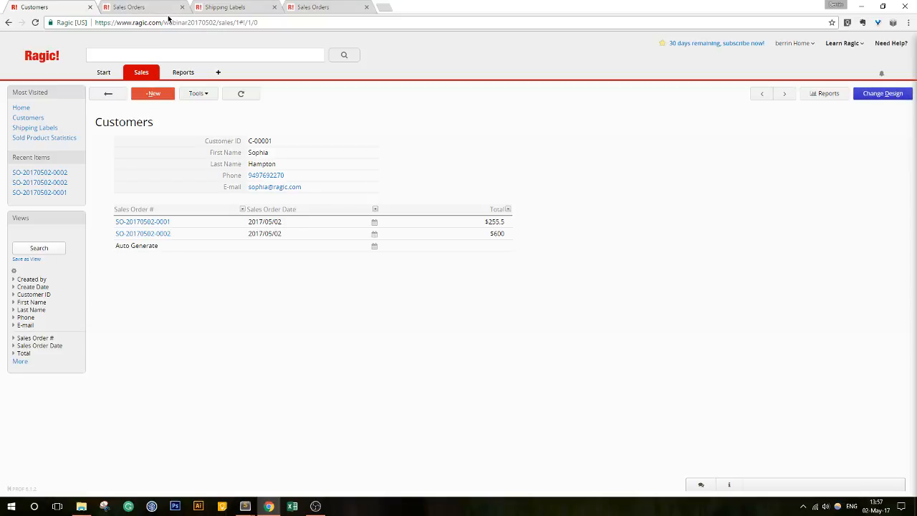
- Open the $600 sales order record and enter the Sales Orders form design
left_click(137, 8)
left_click(425, 153)
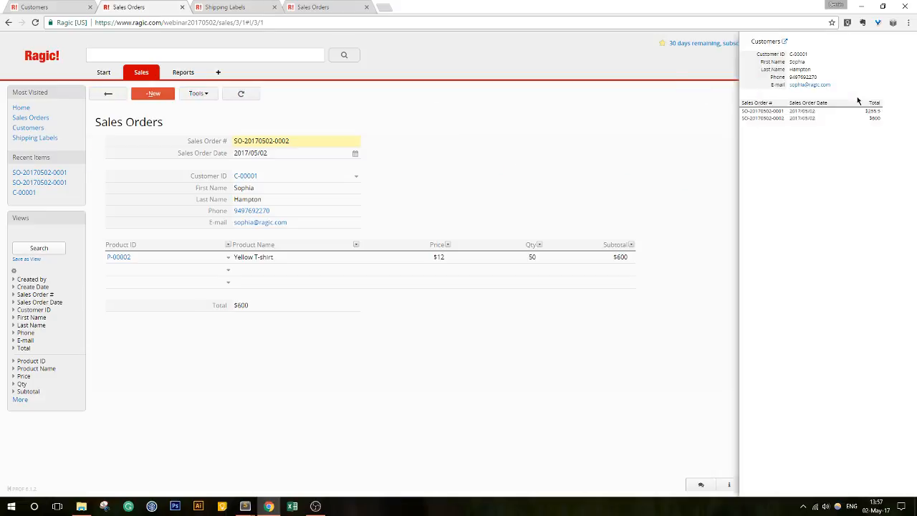
left_click(910, 43)
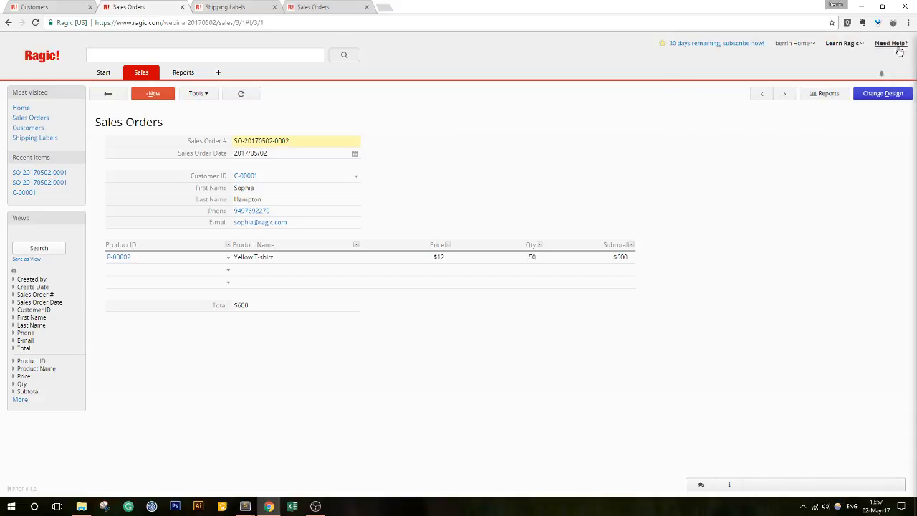
left_click(888, 93)
- Add a Sales Order Type field in D1 with choices Shipping and Pick-up, and save the design
left_click(372, 164)
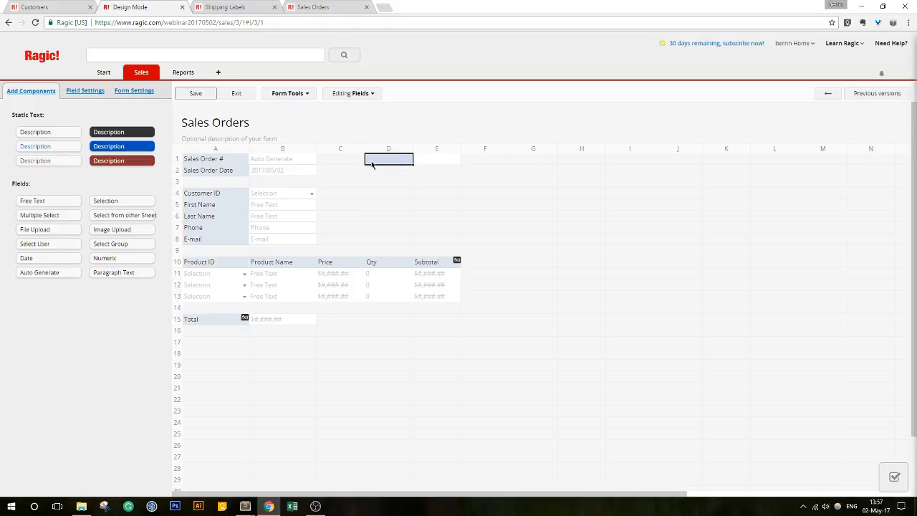
type("Sales Orde")
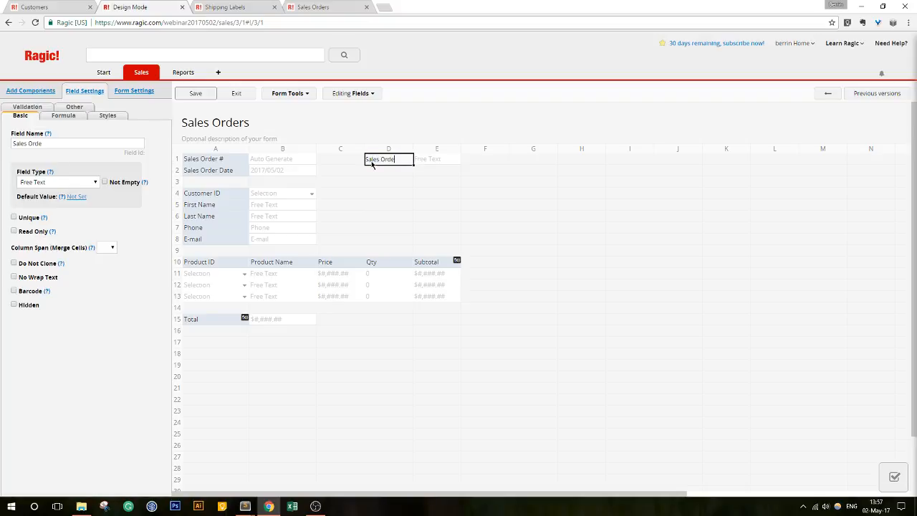
type("r Type")
left_click(91, 247)
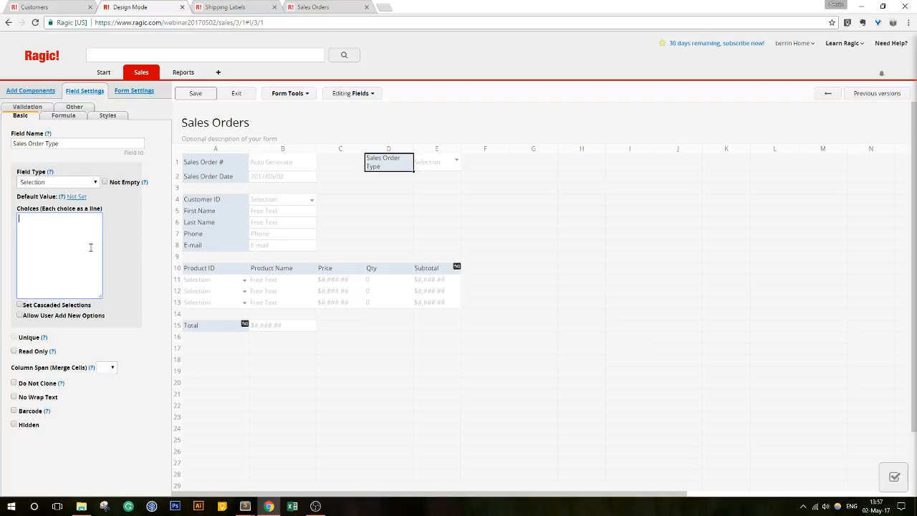
type("Shipping")
key("Return")
type("Pick-up")
mouse_move(413, 148)
left_mouse_down()
mouse_move(430, 148)
mouse_move(416, 152)
left_mouse_up()
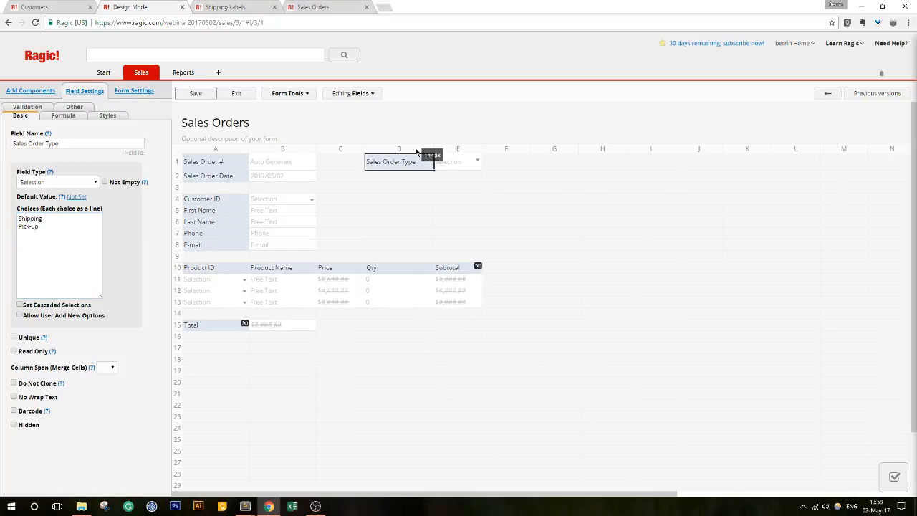
left_click(204, 93)
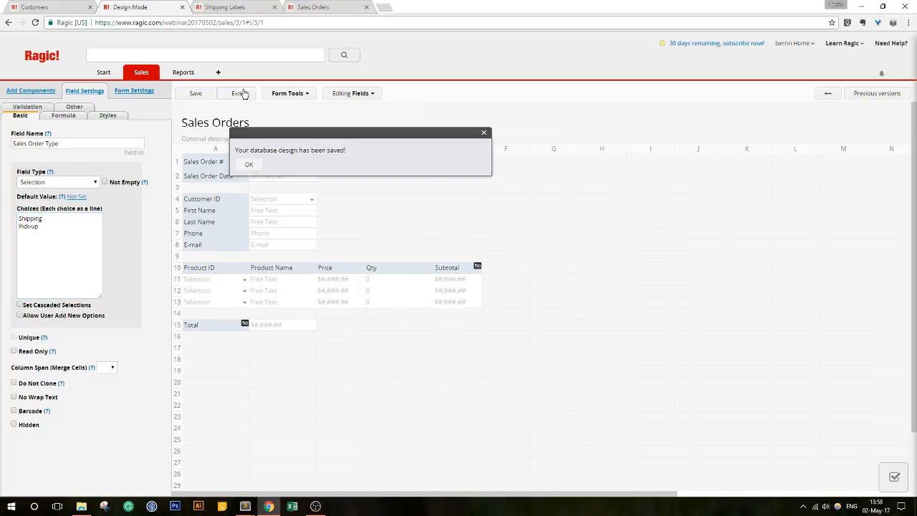
left_click(242, 94)
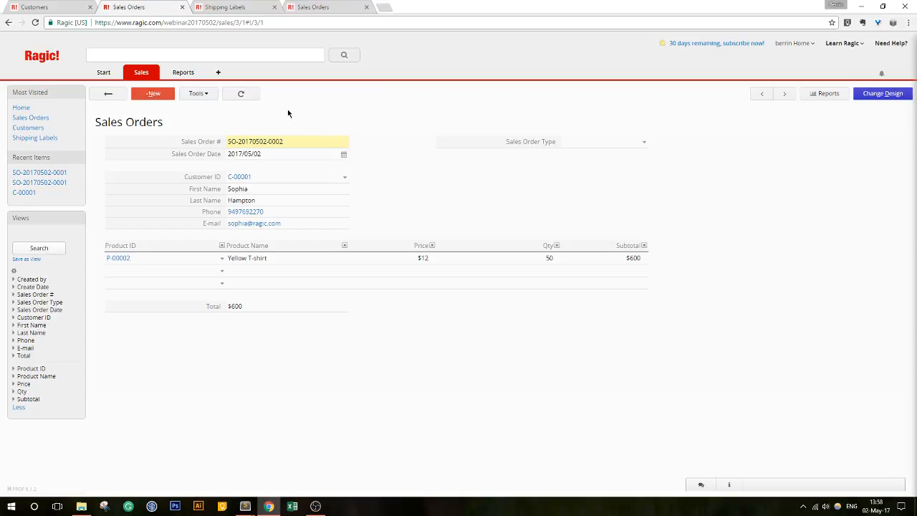
- Set the $600 order's type to Shipping, save it, and switch to the customer's record
left_click(643, 141)
left_click(579, 152)
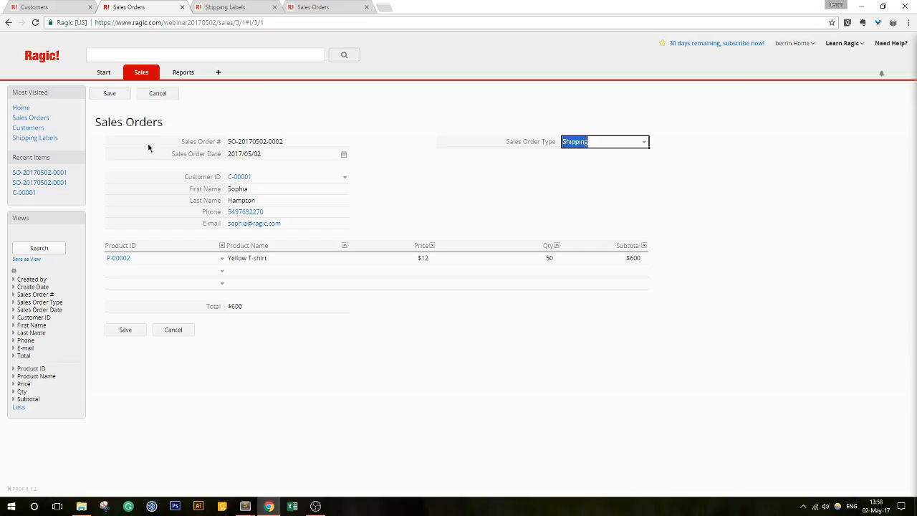
left_click(112, 98)
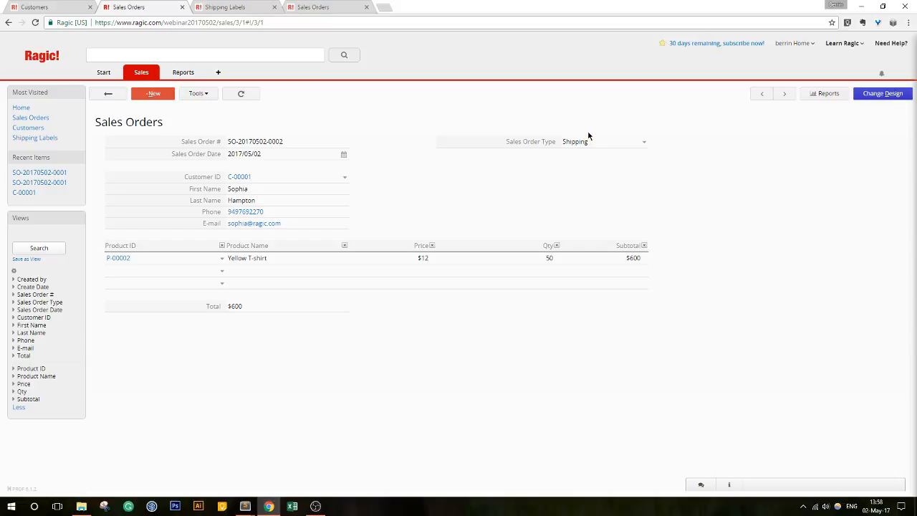
left_click(60, 8)
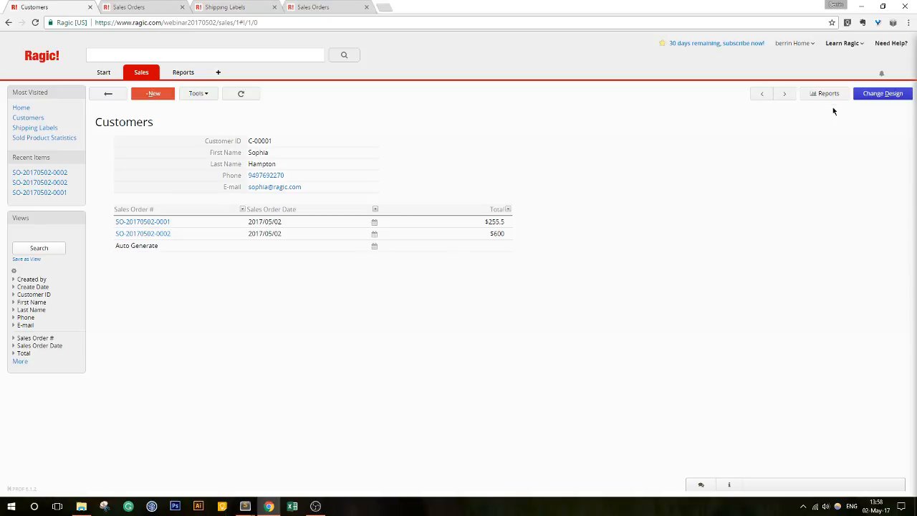
- In Customers design mode, add Sales Order Type to the referenced Sales Orders subtable fields
left_click(873, 93)
left_click(292, 93)
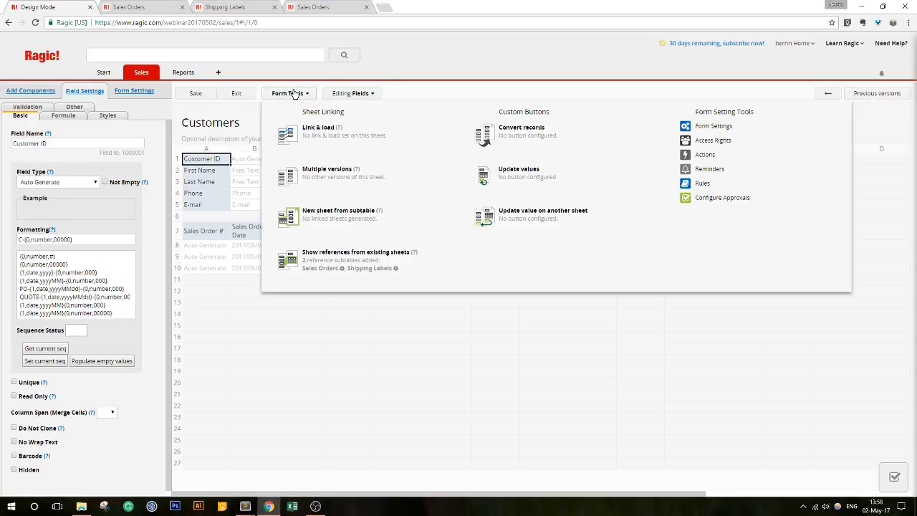
left_click(319, 269)
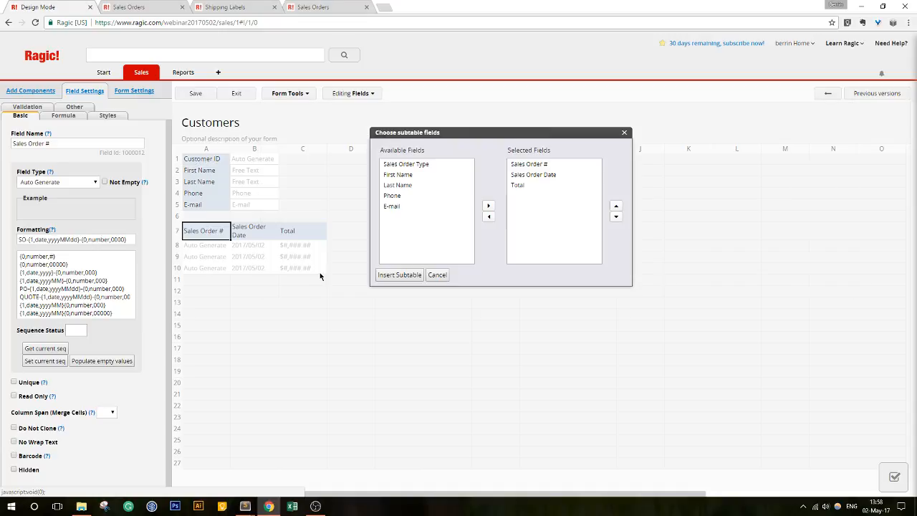
left_click(405, 167)
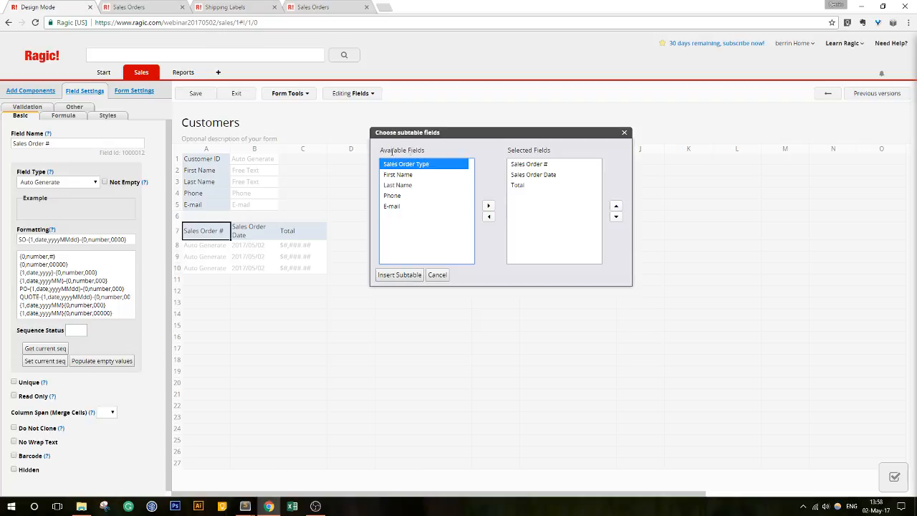
left_click(486, 206)
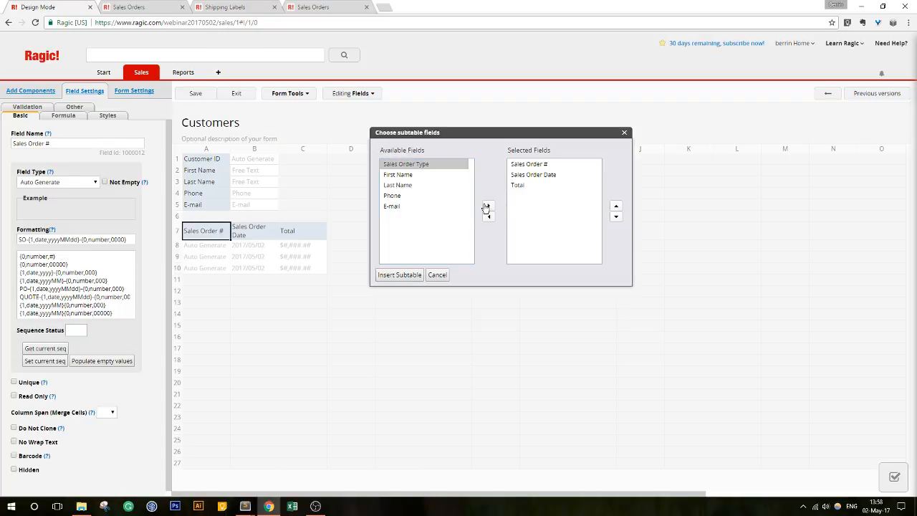
left_click(523, 196)
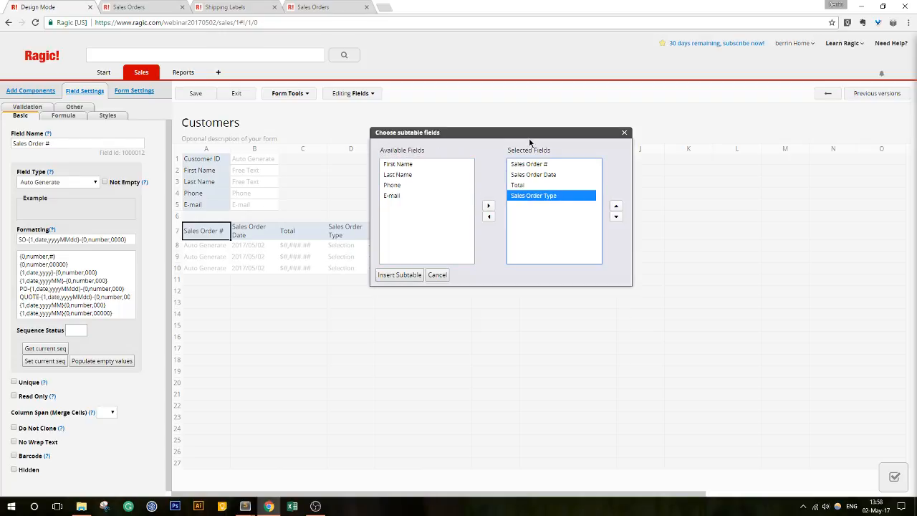
- Move Sales Order Type up above Total and Sales Order Date, then save and exit design
left_click_drag(530, 141, 622, 136)
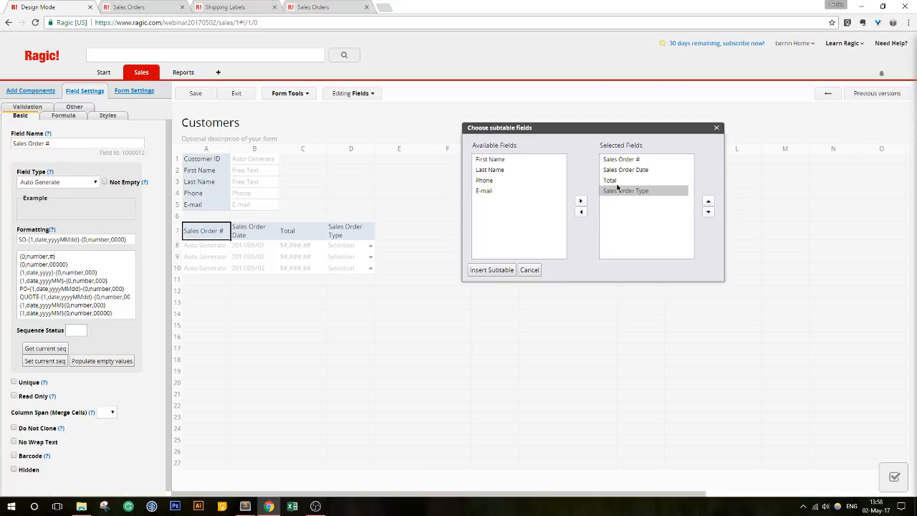
left_click(708, 203)
left_click(708, 203)
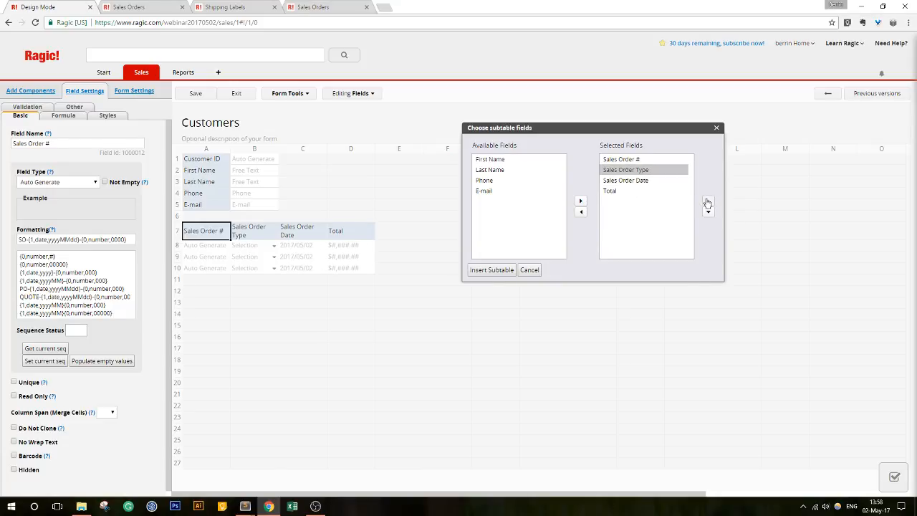
left_click(195, 93)
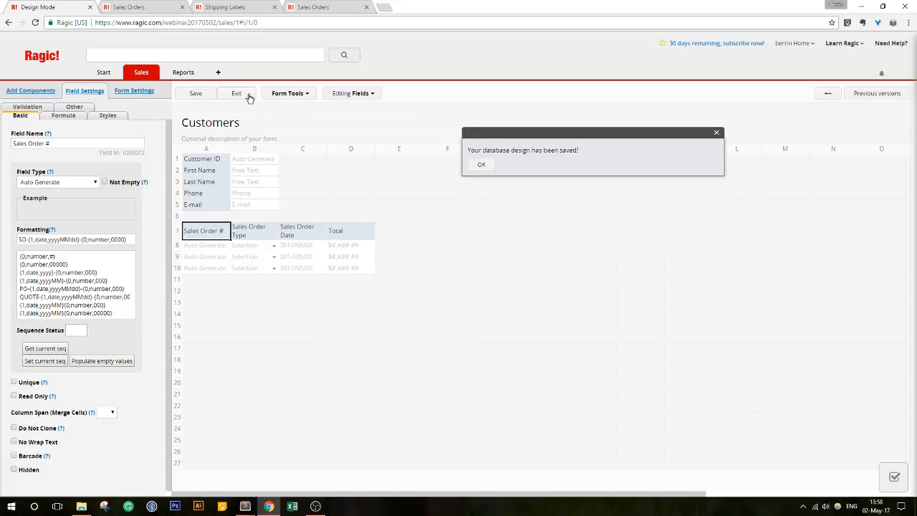
left_click(247, 96)
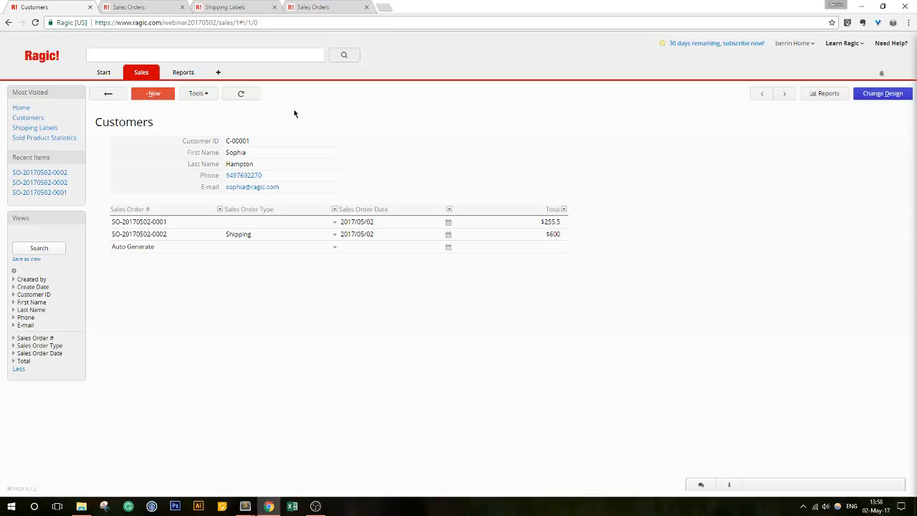
- Go back from the customer record to the Customers list
left_click(108, 94)
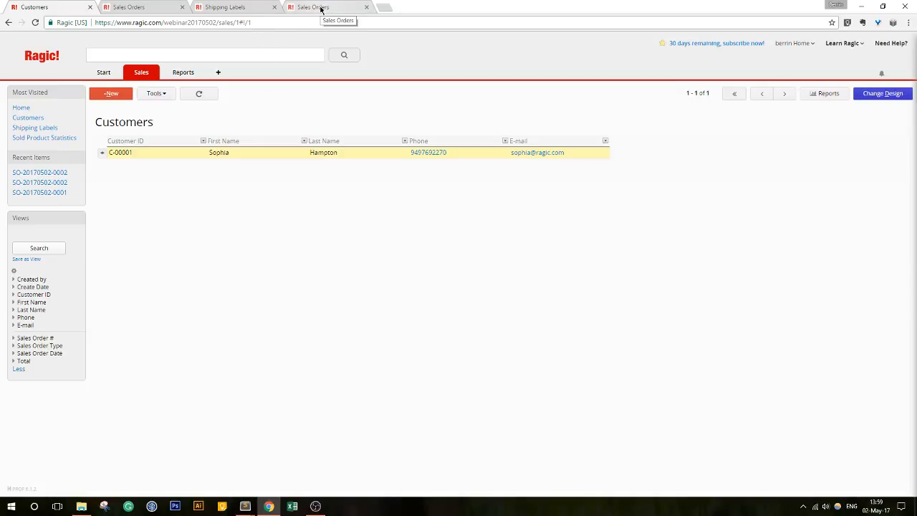
- Close the duplicate Sales Orders and Shipping Labels browser tabs and return to the Sales Orders list
left_click(366, 8)
left_click(275, 7)
left_click(178, 8)
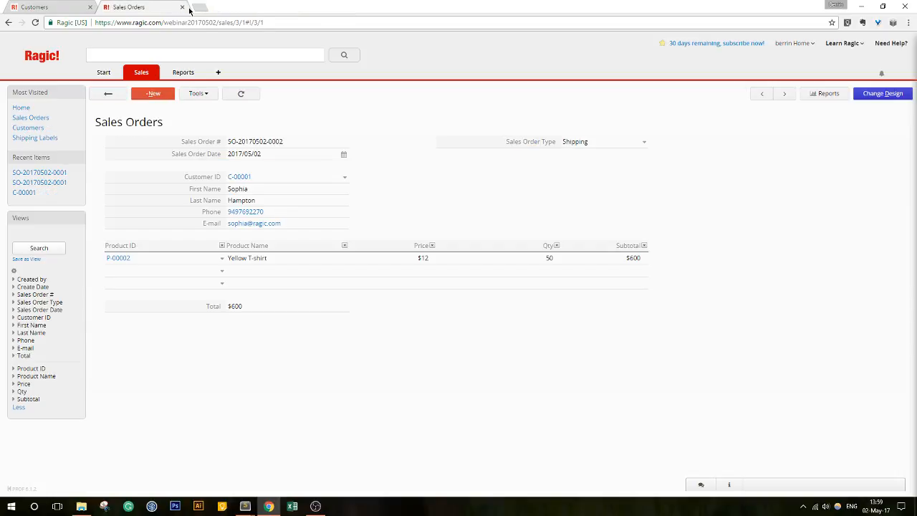
left_click(109, 93)
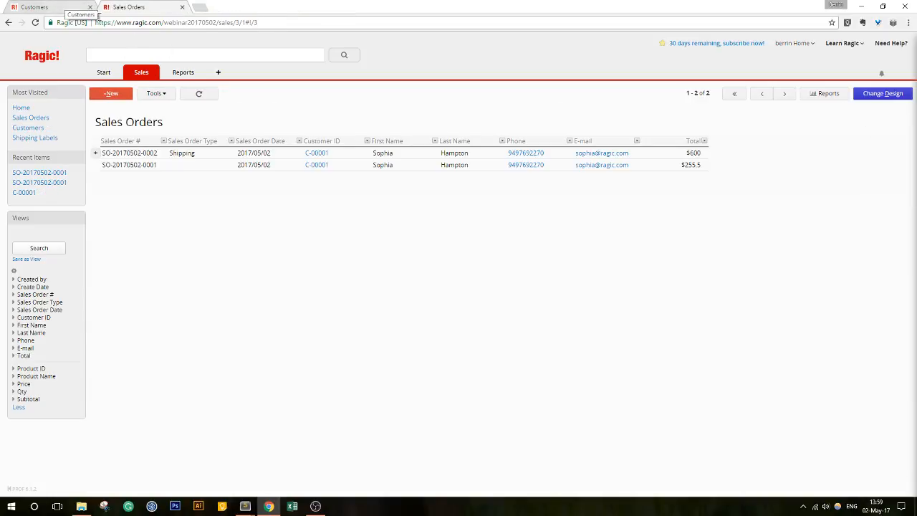
left_click(153, 75)
mouse_move(142, 78)
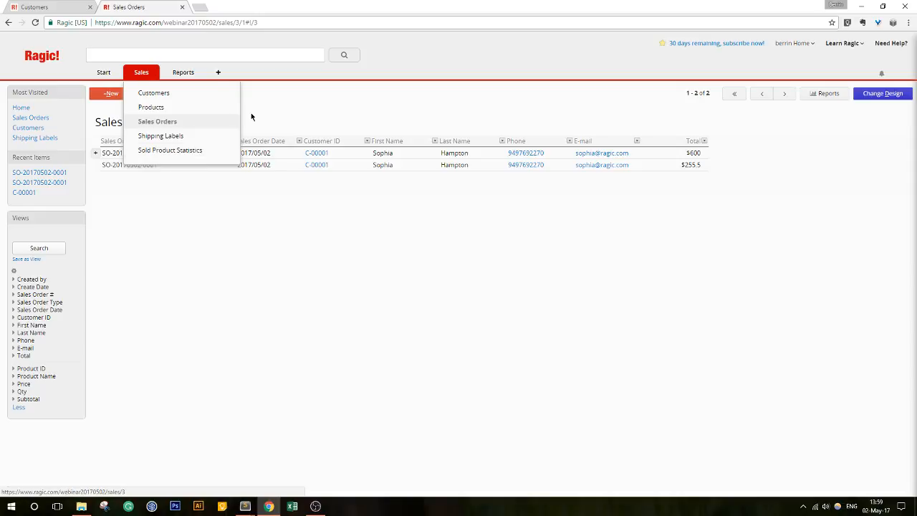
left_click(247, 156)
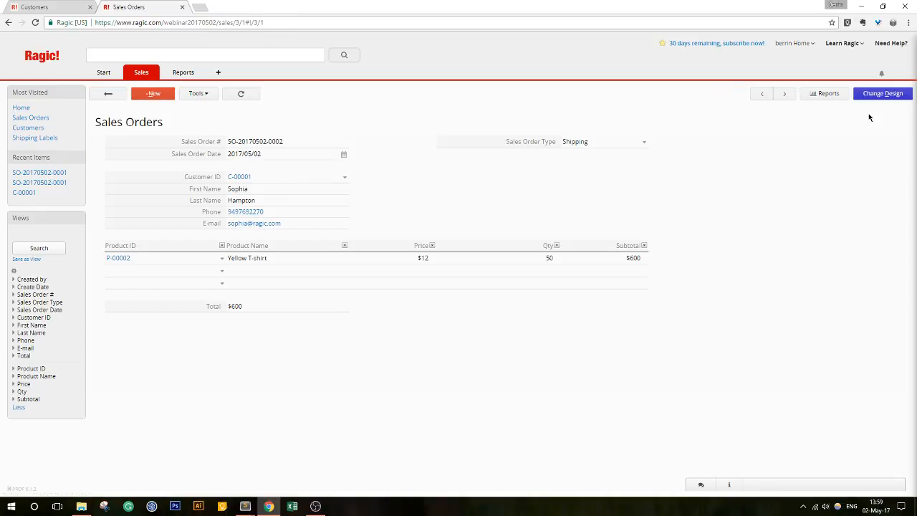
left_click(877, 95)
left_click(281, 95)
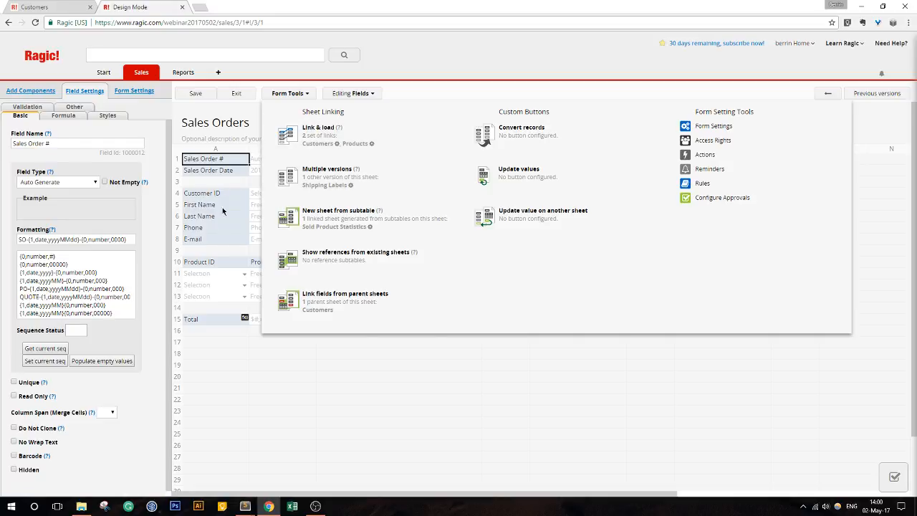
left_click(316, 313)
left_click_drag(410, 148, 649, 127)
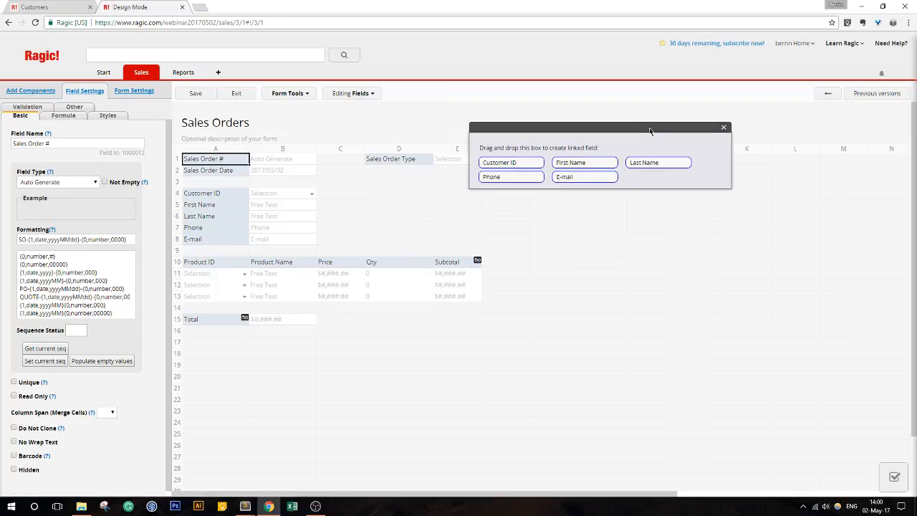
left_click(723, 128)
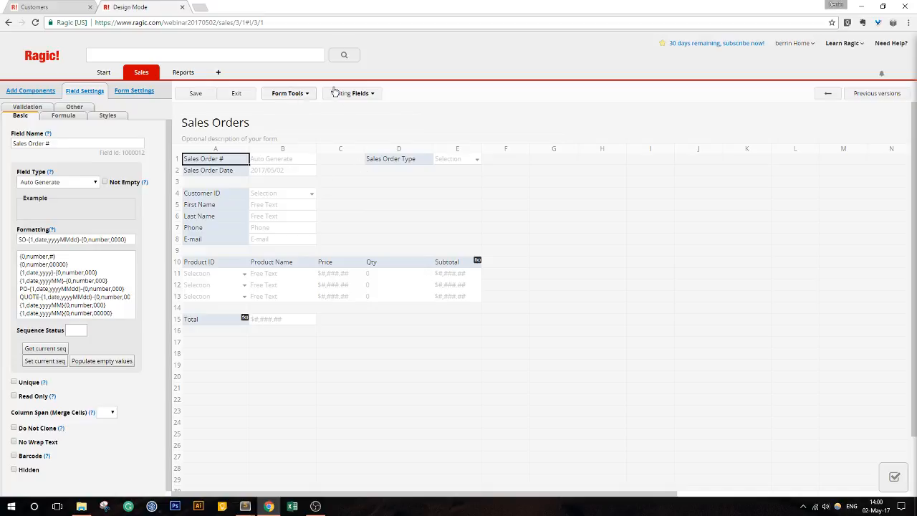
left_click(297, 94)
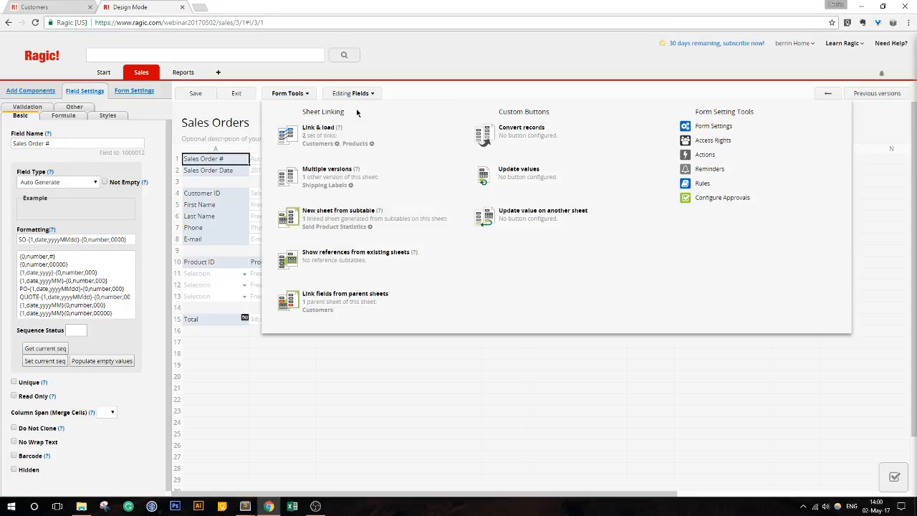
left_click_drag(301, 112, 336, 109)
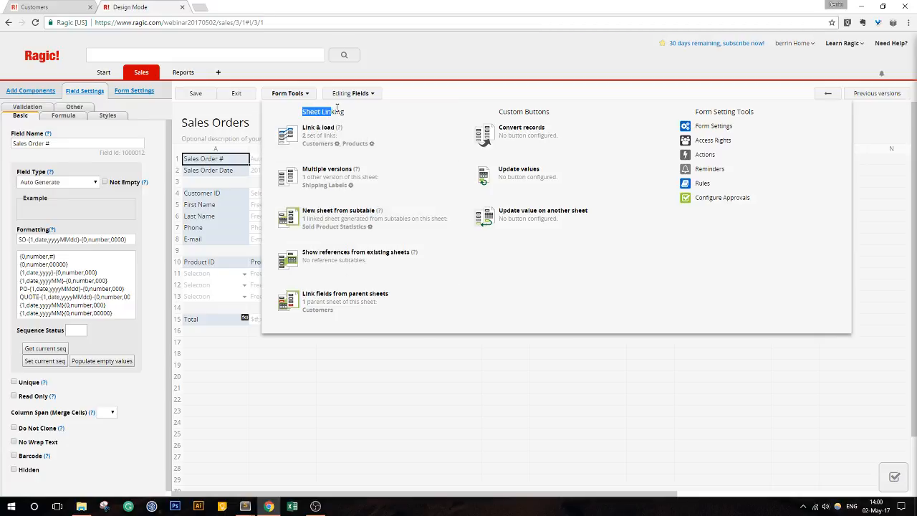
left_click(301, 99)
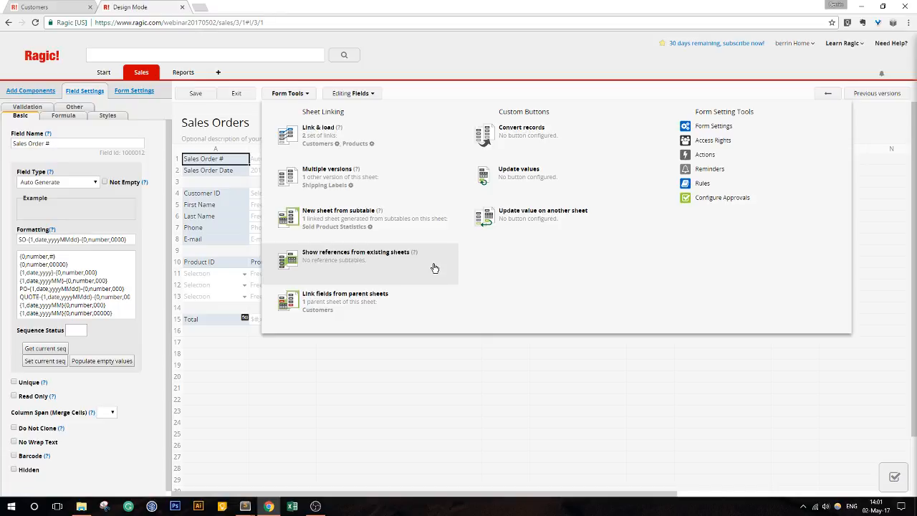
- Inspect the Customers link's Dynamic Filter settings, close them, and exit design mode
left_click(337, 146)
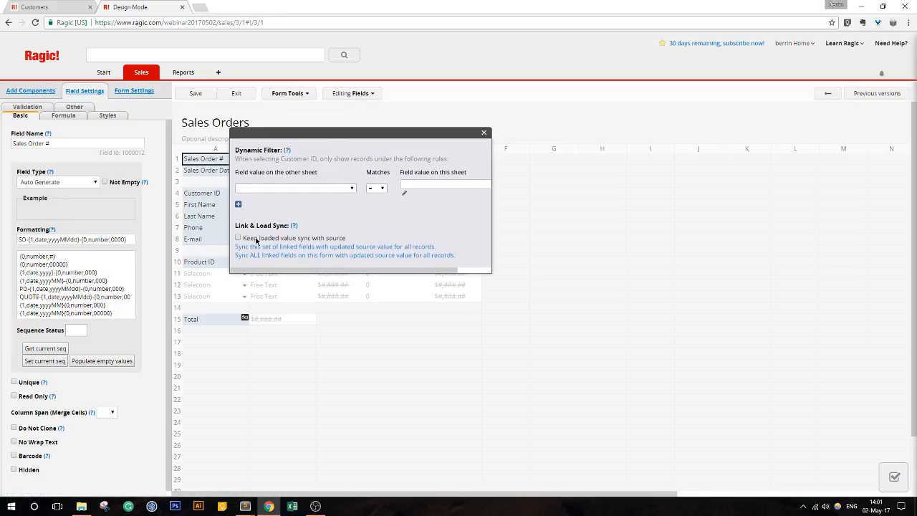
left_click_drag(390, 135, 592, 125)
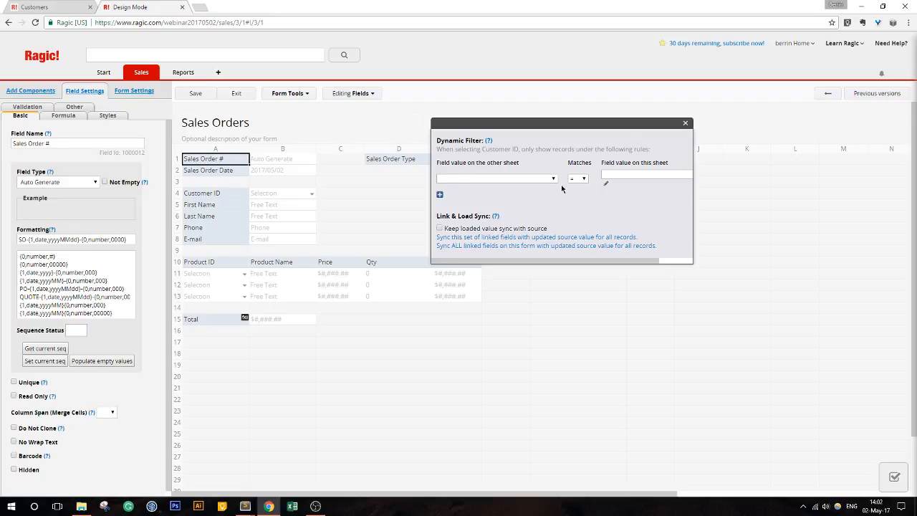
left_click(685, 122)
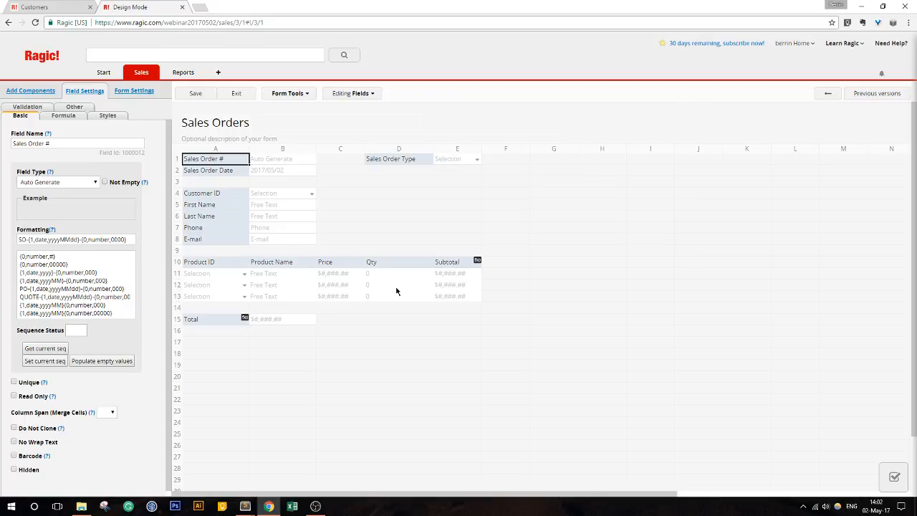
left_click(241, 95)
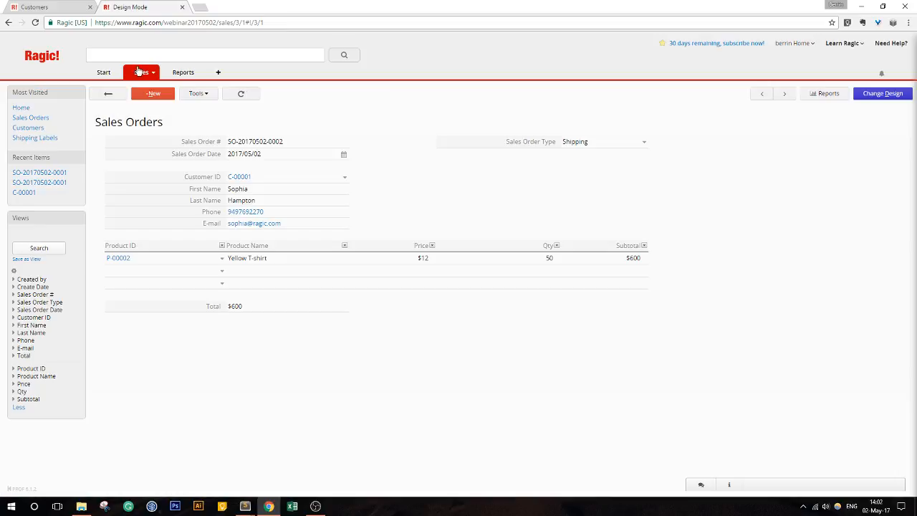
- Open the Red T-shirt record on the Products sheet in design mode
left_click(154, 74)
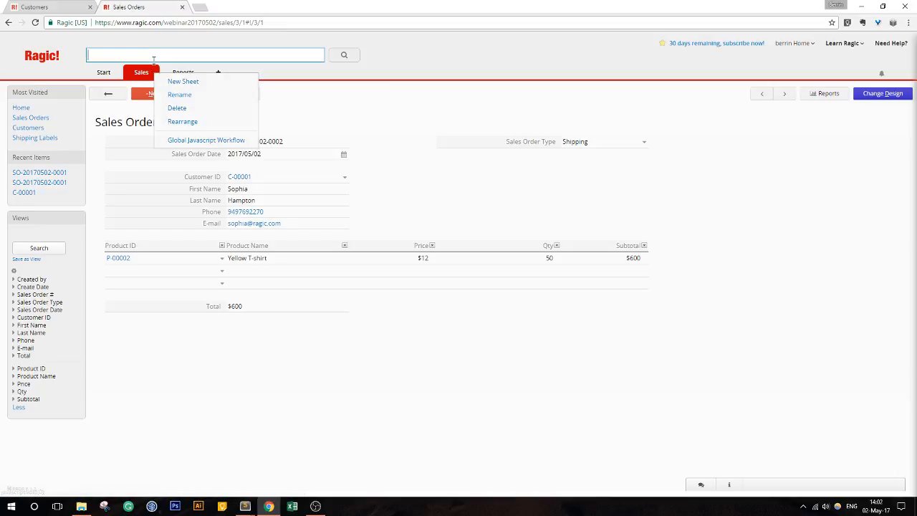
left_click(154, 56)
mouse_move(144, 75)
left_click(153, 107)
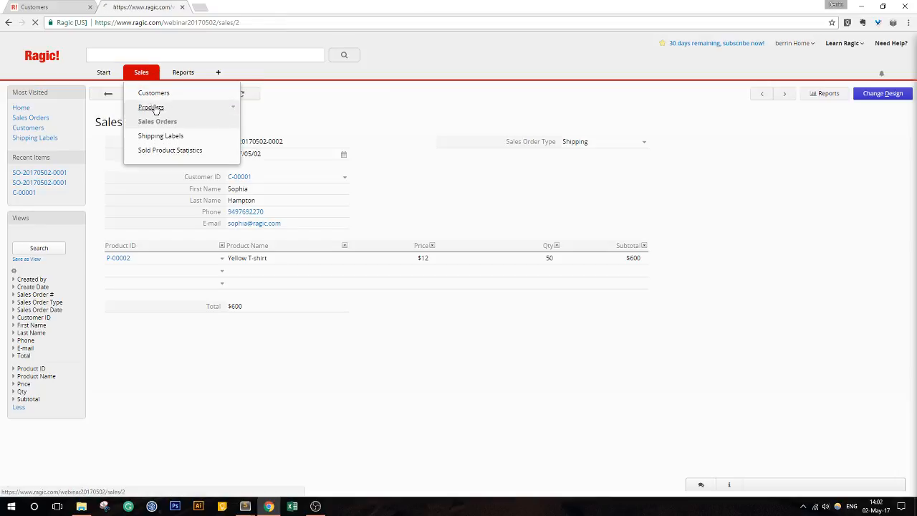
left_click(272, 153)
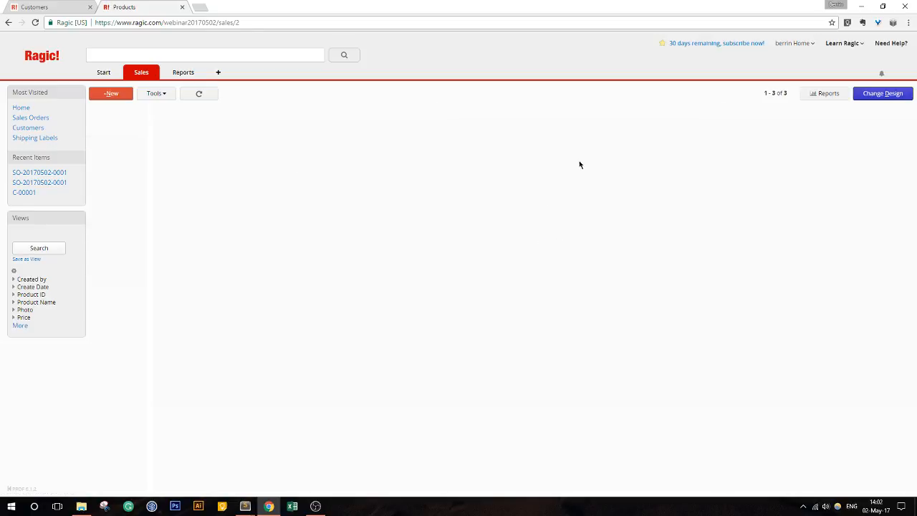
left_click(881, 94)
- Add an In Stock selection field under Price with choices Yes and No, then save and exit
left_click(215, 207)
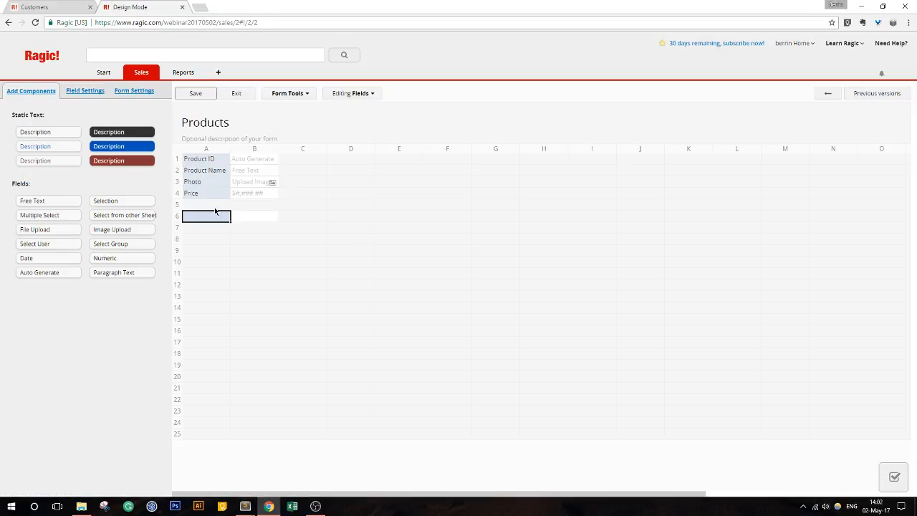
type("In Sto")
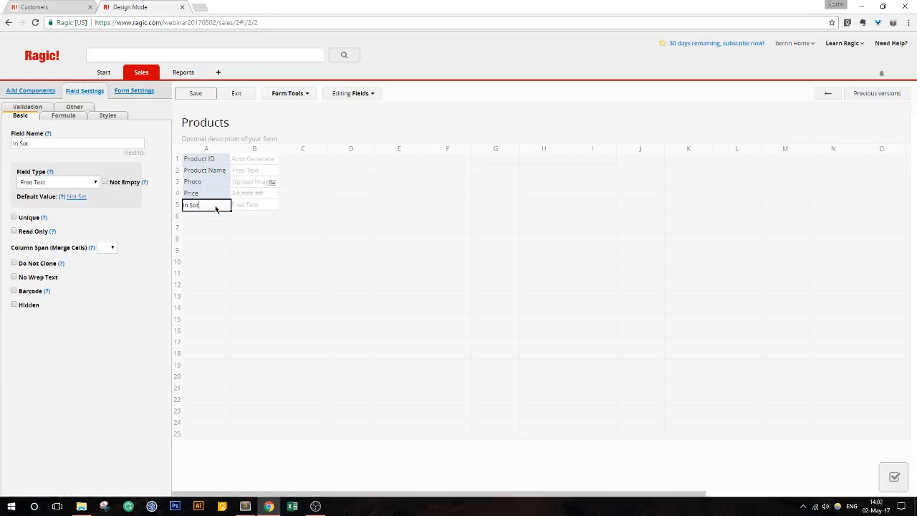
type("ck")
left_click(54, 183)
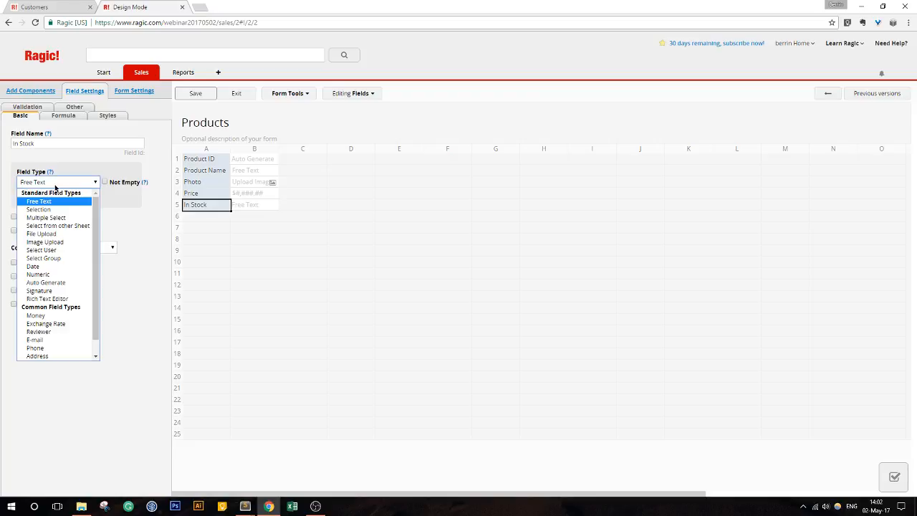
left_click(42, 209)
left_click(100, 223)
type("Y")
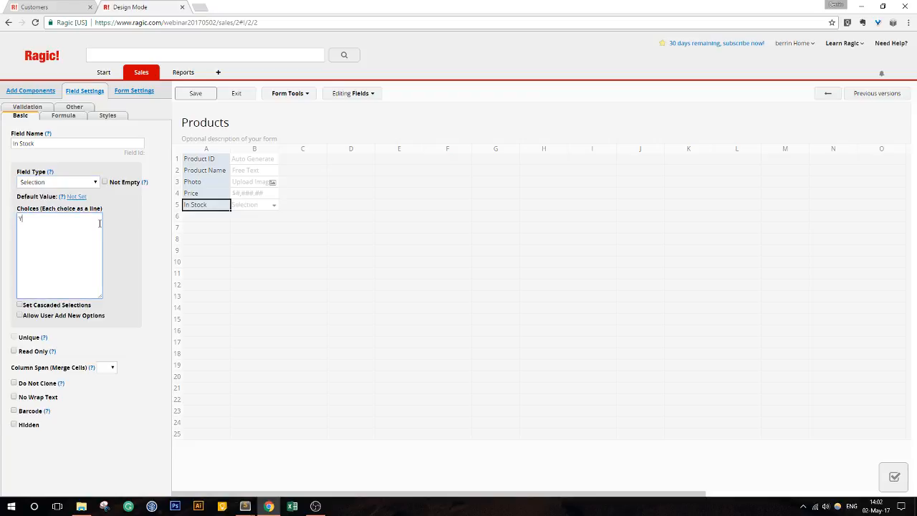
type("es")
key("Return")
type("No")
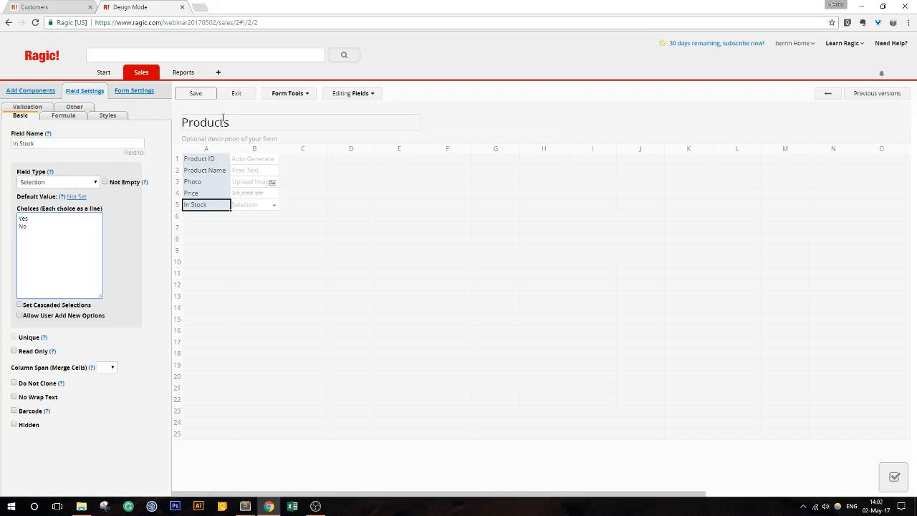
left_click(194, 93)
left_click(233, 94)
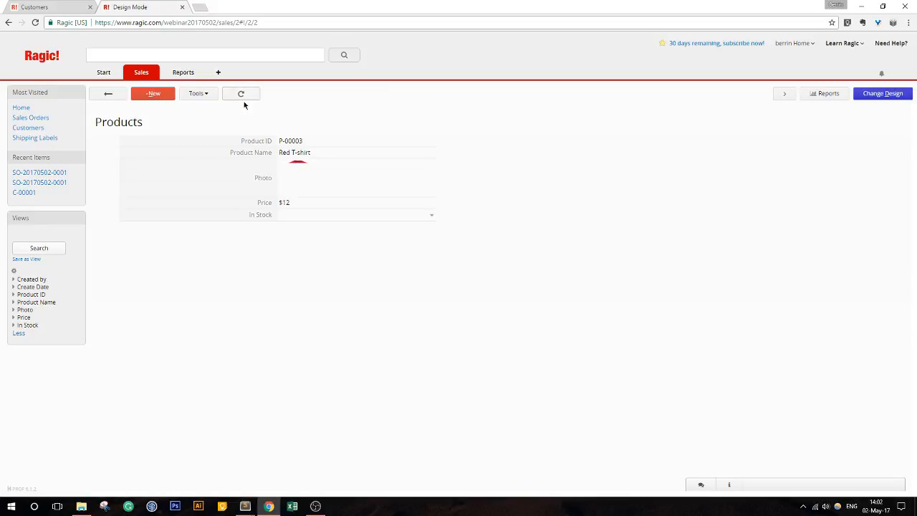
- In the Products list, set In Stock to Yes for P-00003 and P-00002, No for P-00001, and save
left_click(108, 93)
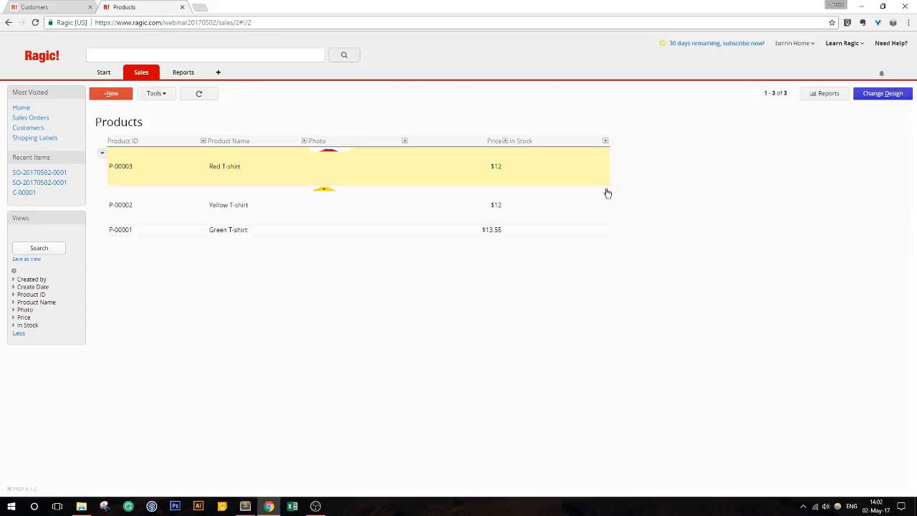
double_click(596, 173)
left_click(572, 153)
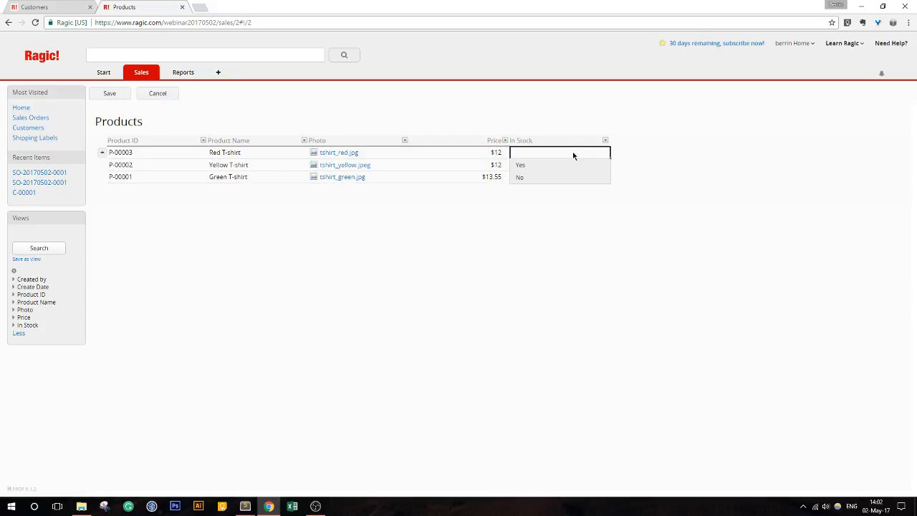
left_click(562, 166)
left_click(556, 167)
left_click(552, 178)
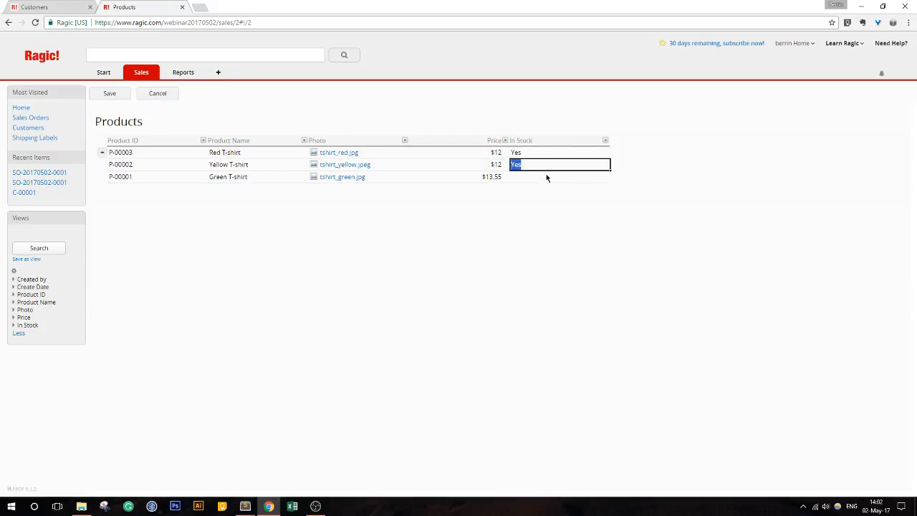
left_click(546, 176)
left_click(546, 196)
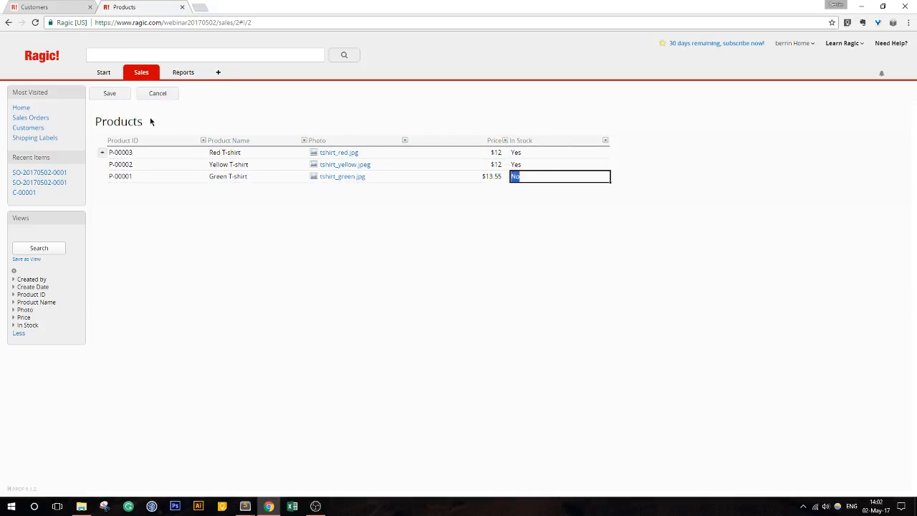
left_click(103, 97)
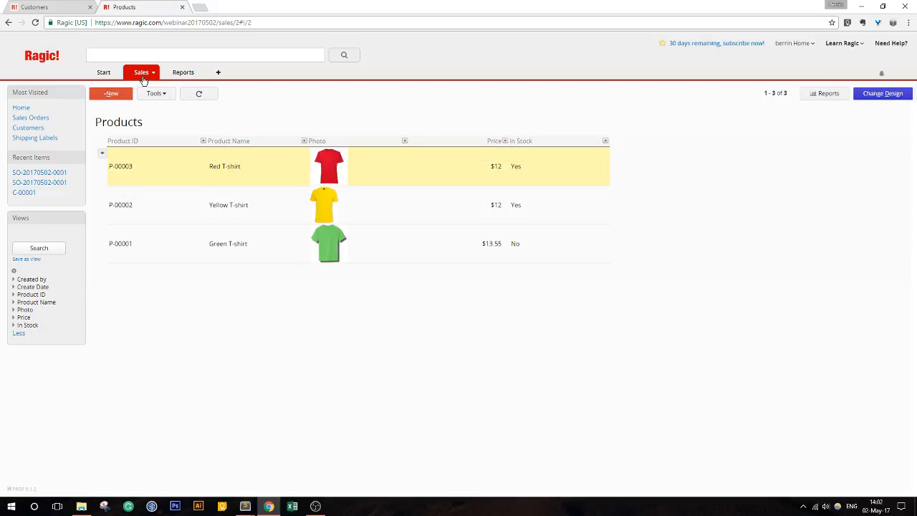
left_click(144, 78)
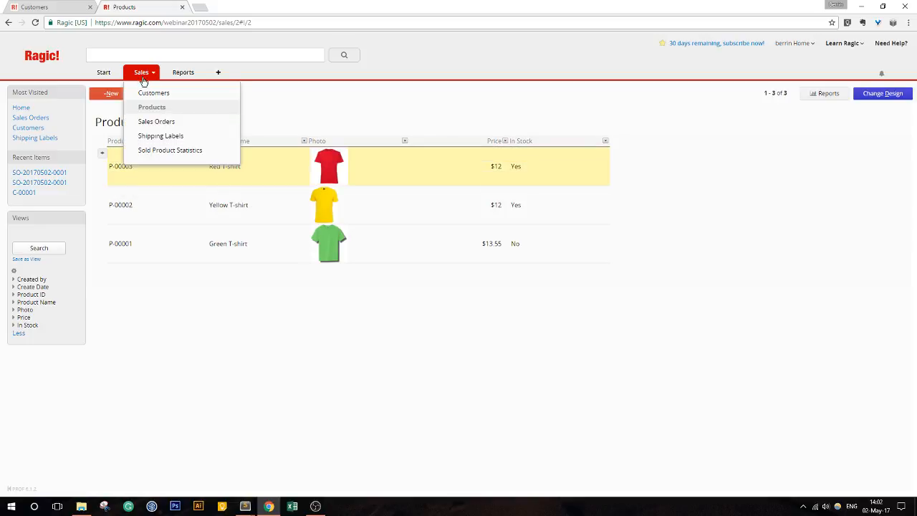
- Open the first Sales Orders record in design mode with its Form Tools listed
left_click(154, 121)
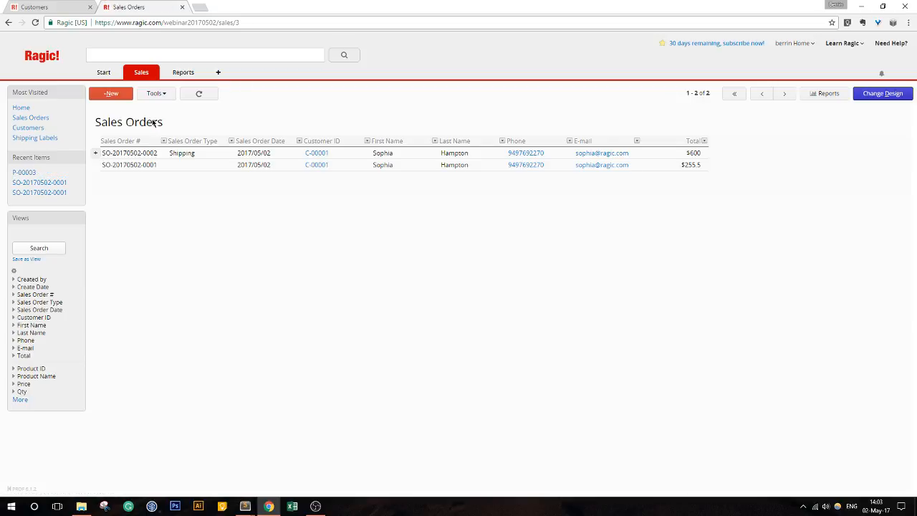
left_click(200, 153)
left_click(881, 95)
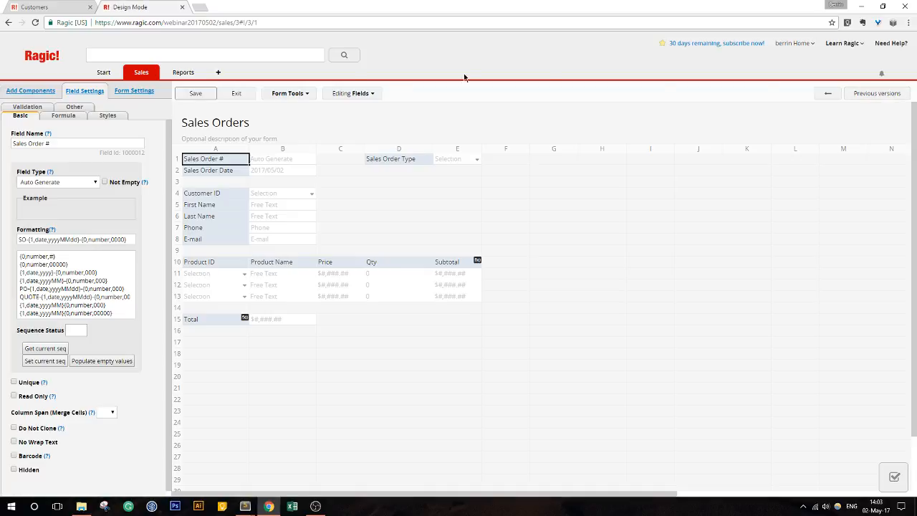
left_click(302, 96)
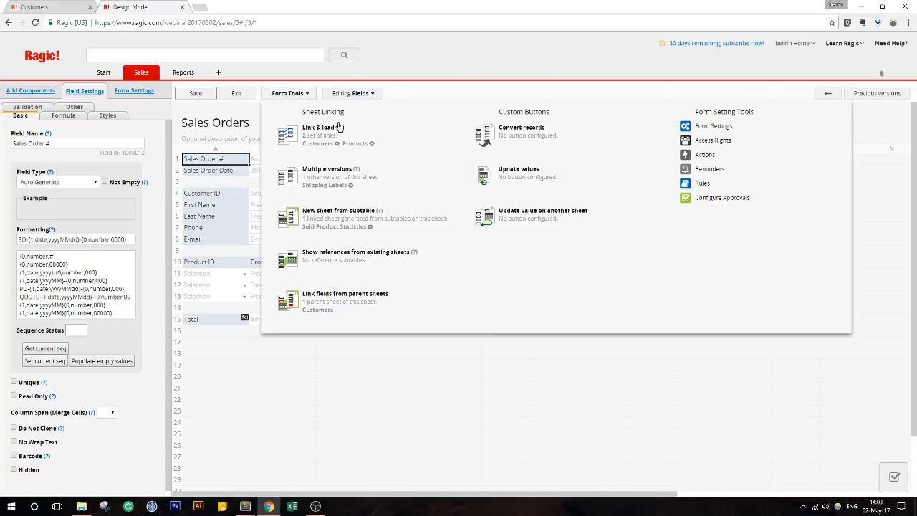
- Filter the Products link to In Stock equal to the fixed value Yes, then save and exit design
left_click(371, 145)
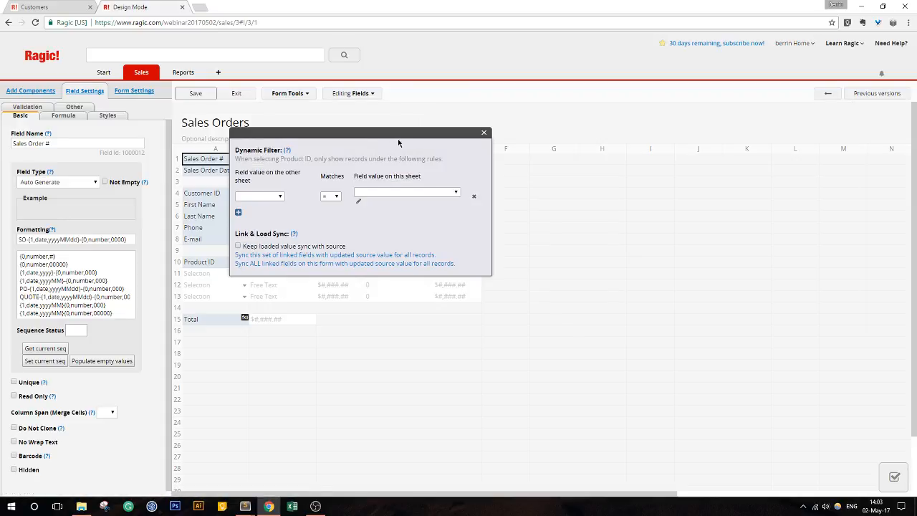
left_click_drag(379, 134, 529, 90)
left_click(405, 151)
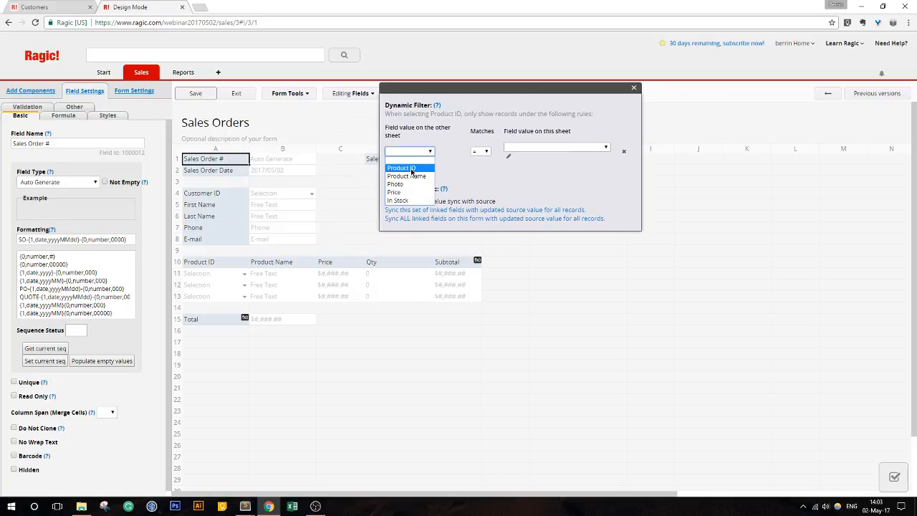
left_click(413, 201)
left_click(523, 150)
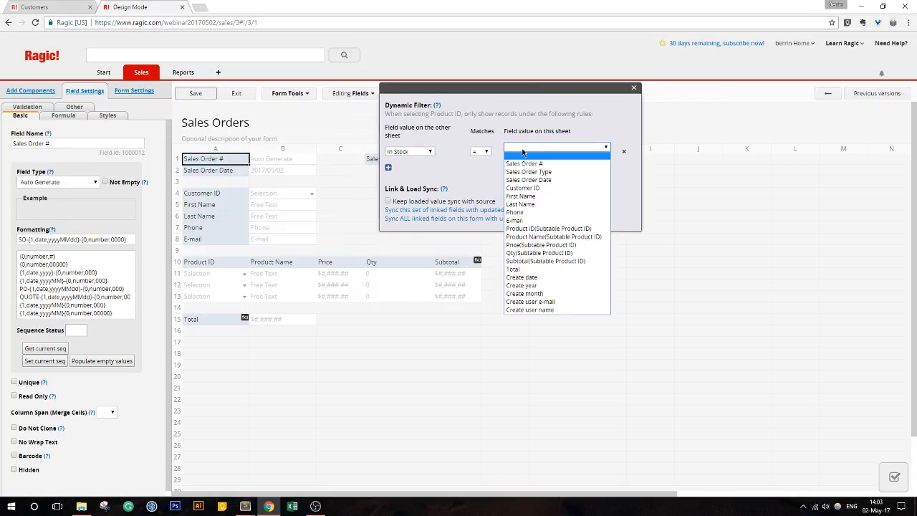
left_click(523, 149)
left_click_drag(394, 128, 430, 136)
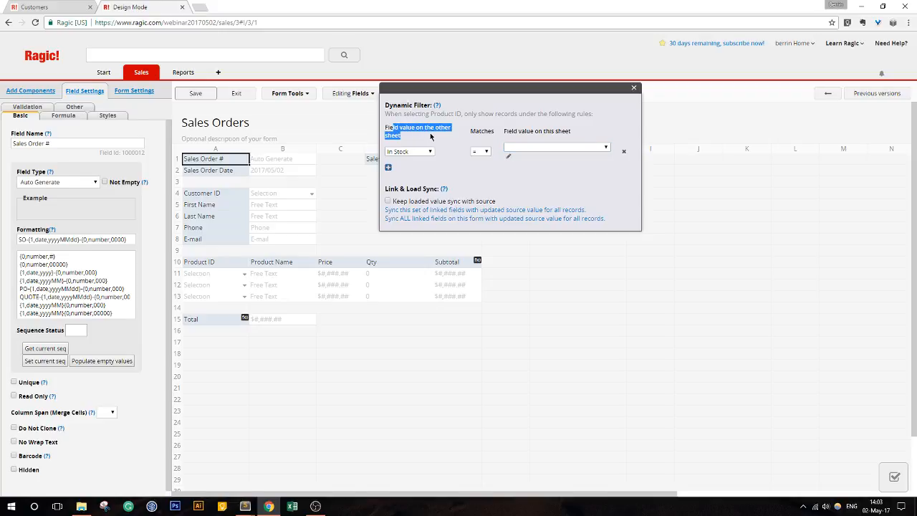
left_click(509, 157)
left_click(525, 139)
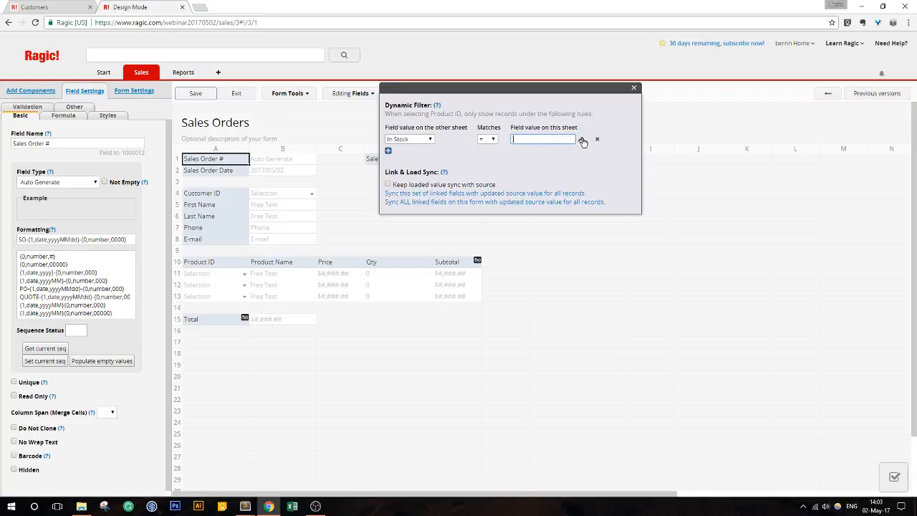
type("Yes")
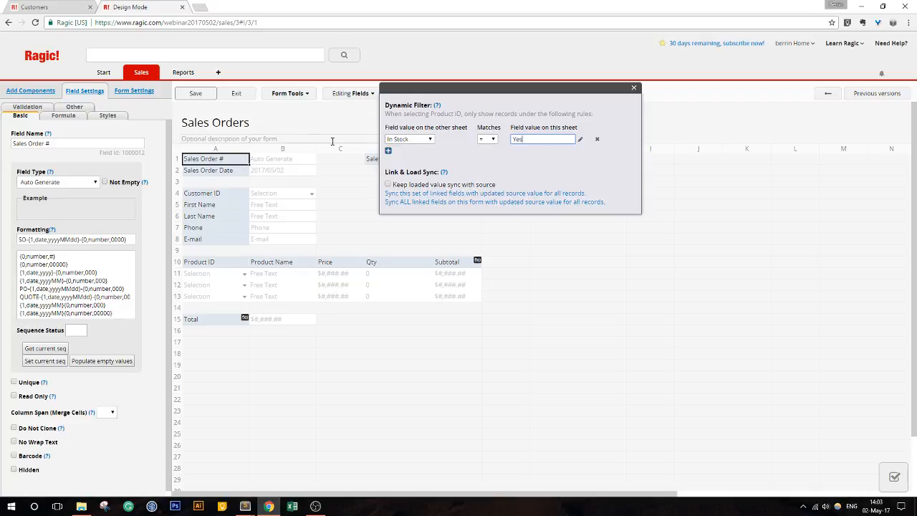
left_click(195, 93)
left_click(237, 93)
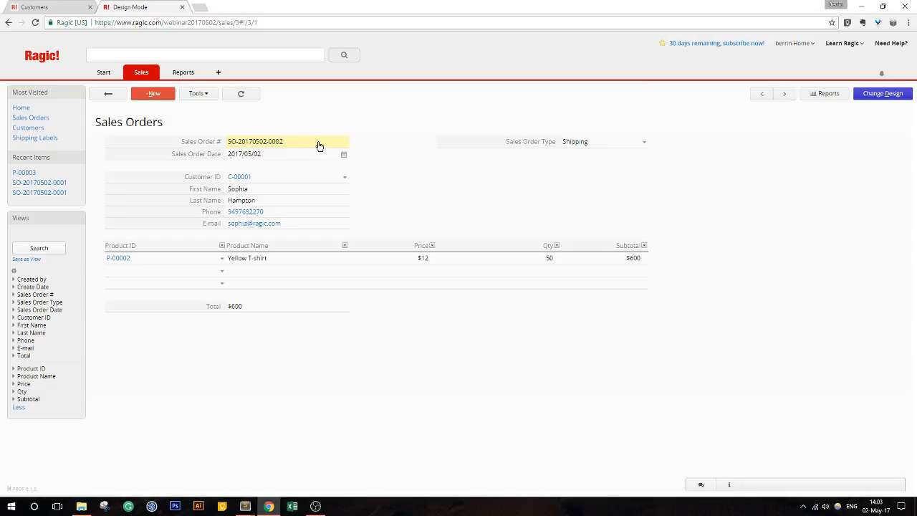
left_click(223, 271)
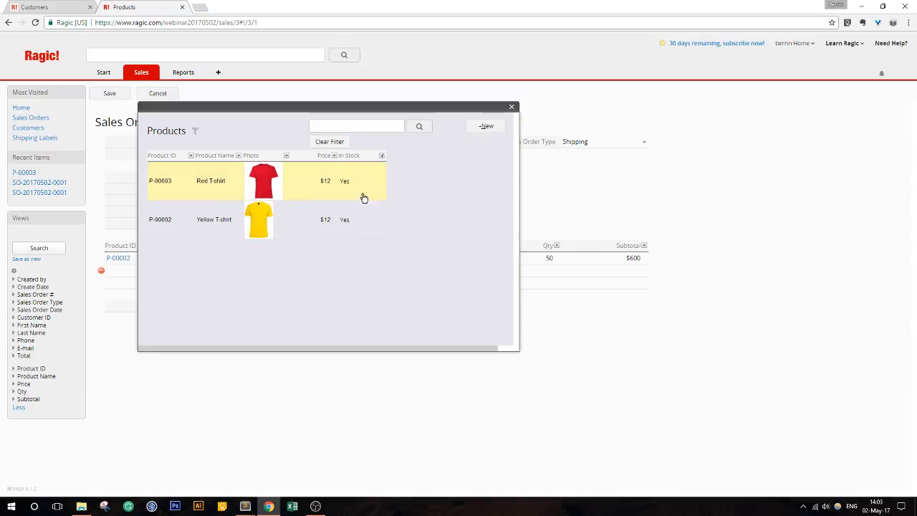
left_click(513, 109)
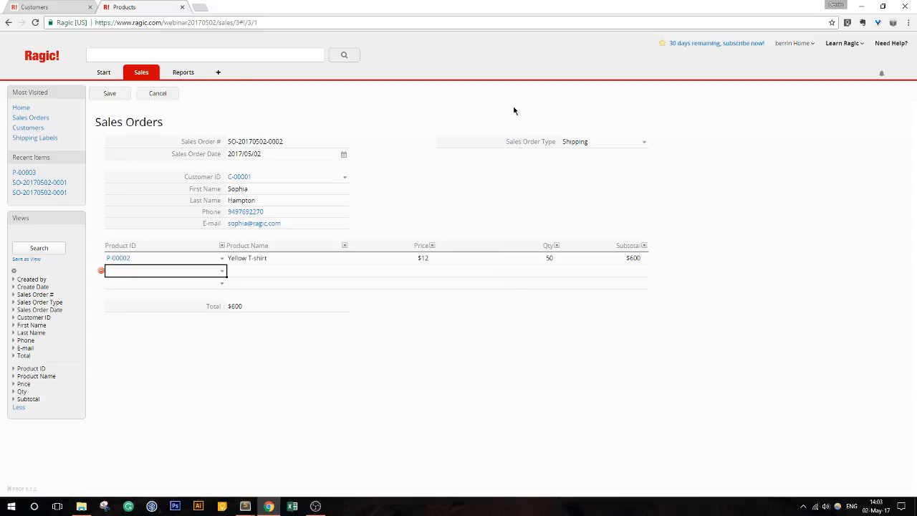
left_click(173, 95)
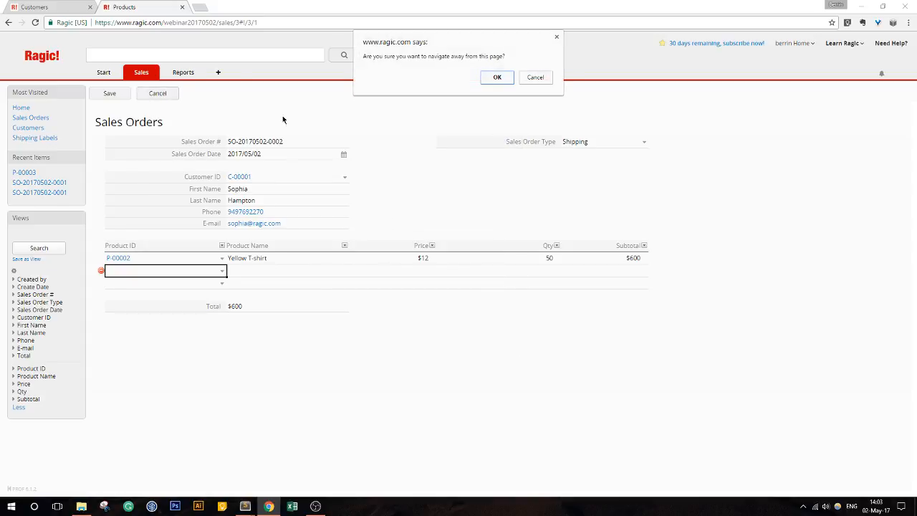
left_click(492, 78)
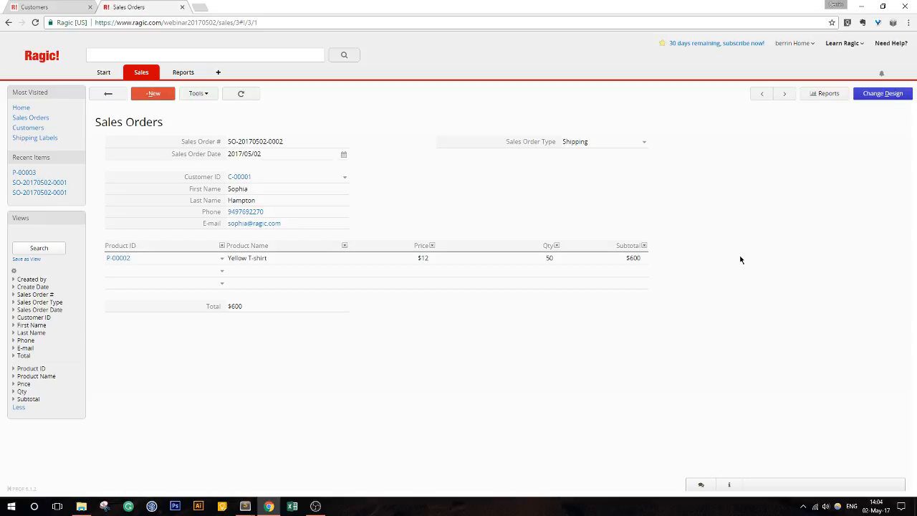
left_click(883, 94)
left_click(310, 99)
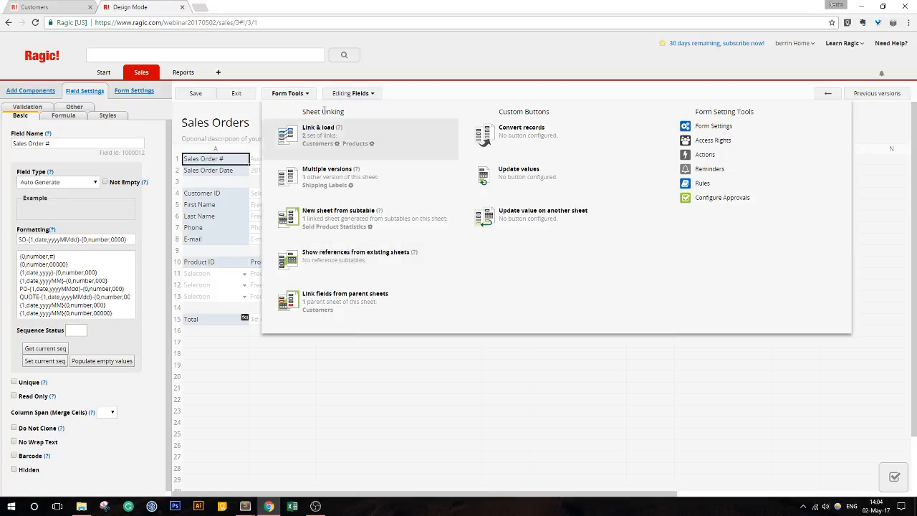
left_click(290, 97)
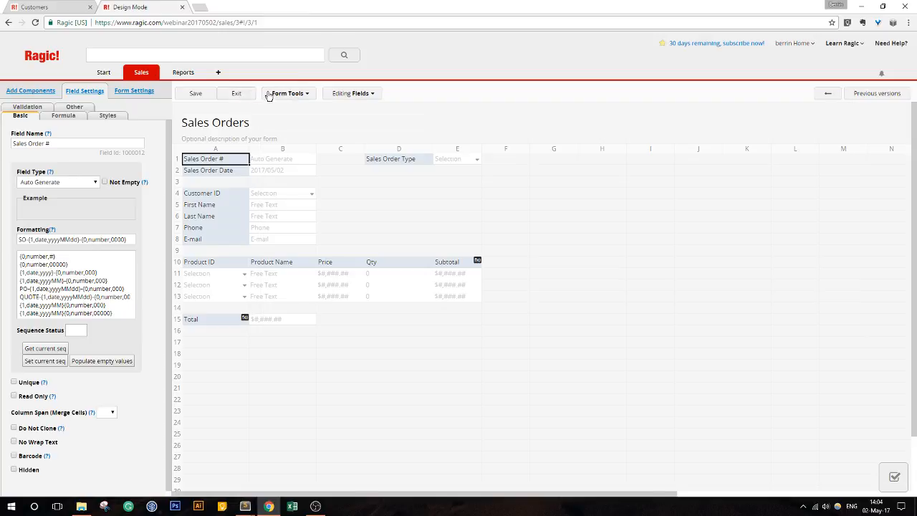
left_click(237, 94)
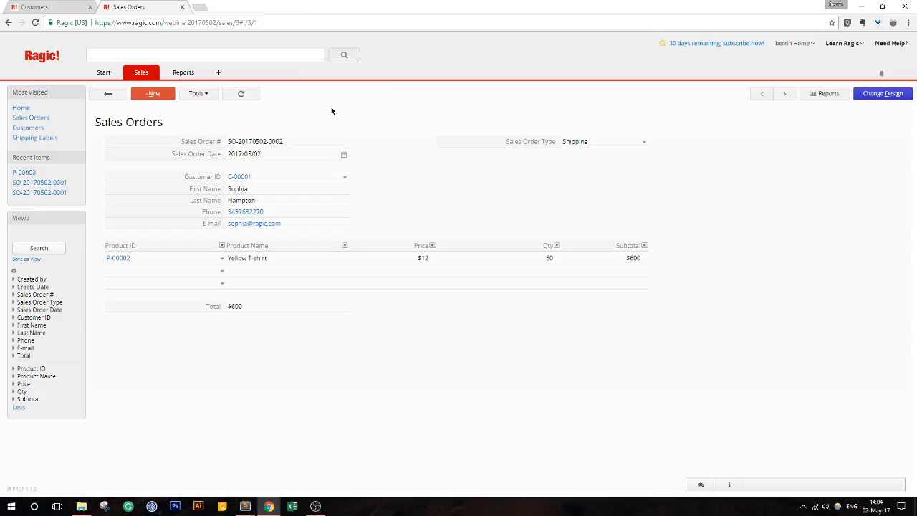